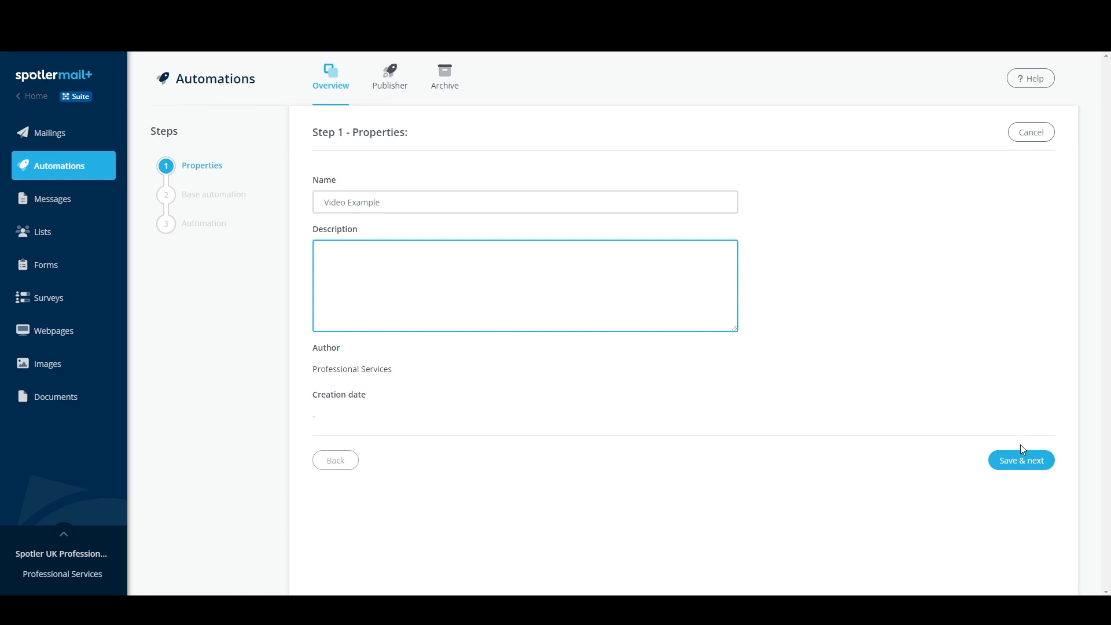
# Save the properties of the Video Example automation and look over the default base automation templates
pyautogui.click(1021, 461)
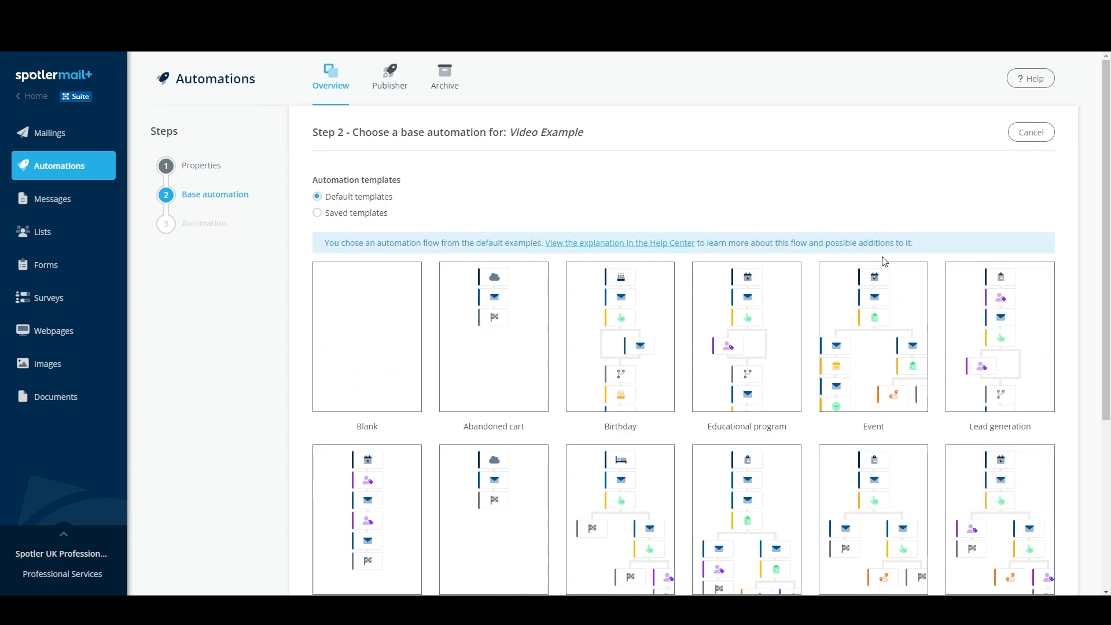
pyautogui.scroll(-2, 883, 262)
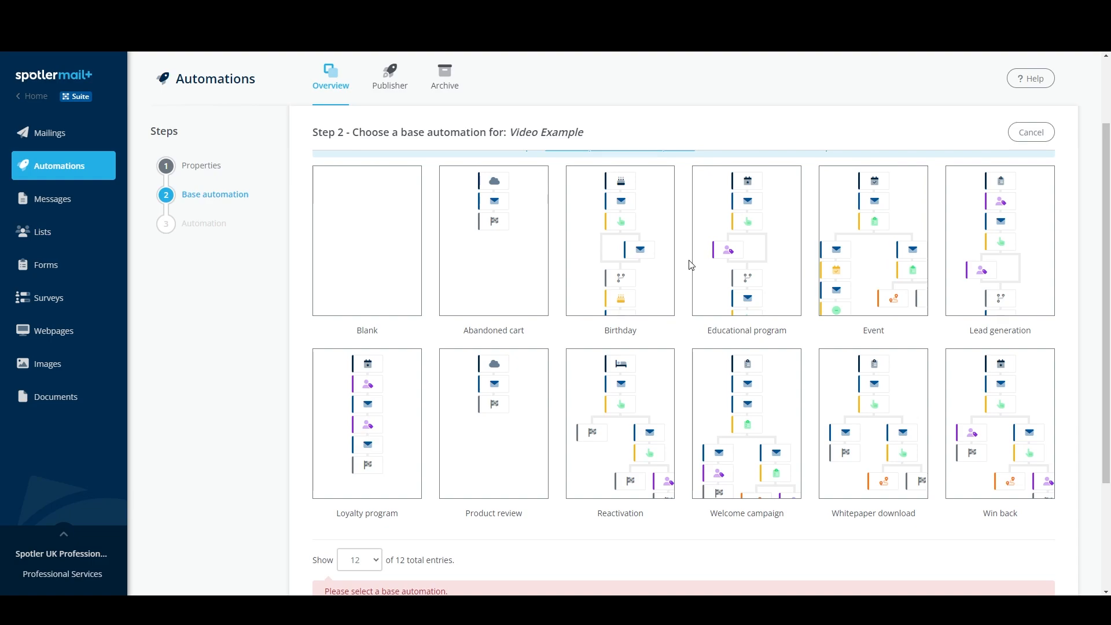
pyautogui.moveTo(714, 273)
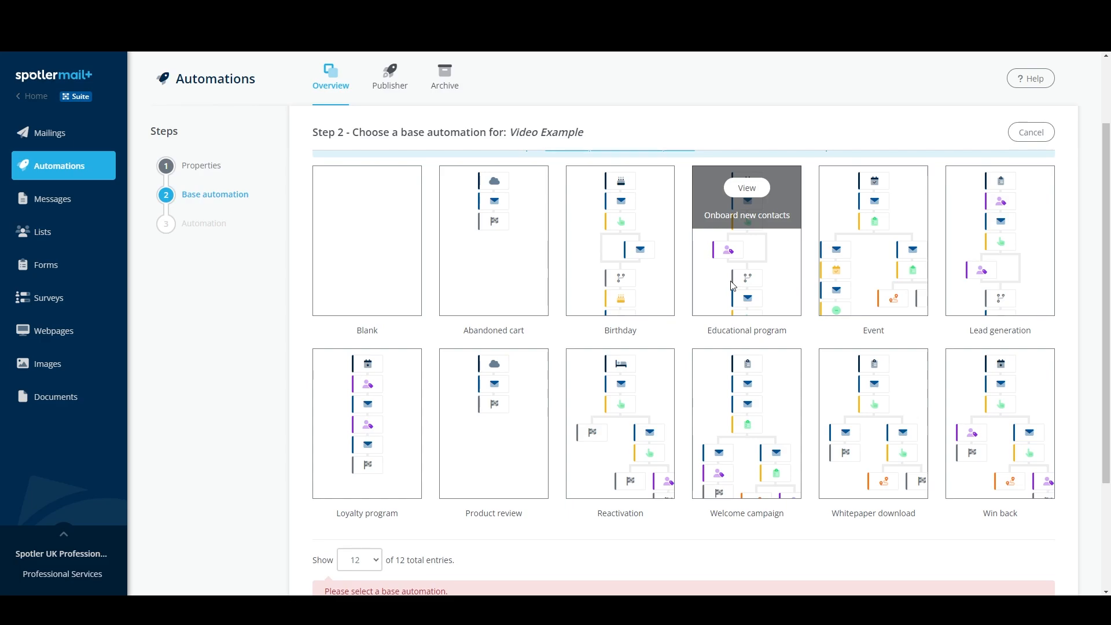
# Preview the Whitepaper download example flow from its trigger to its end, and close the preview
pyautogui.click(873, 371)
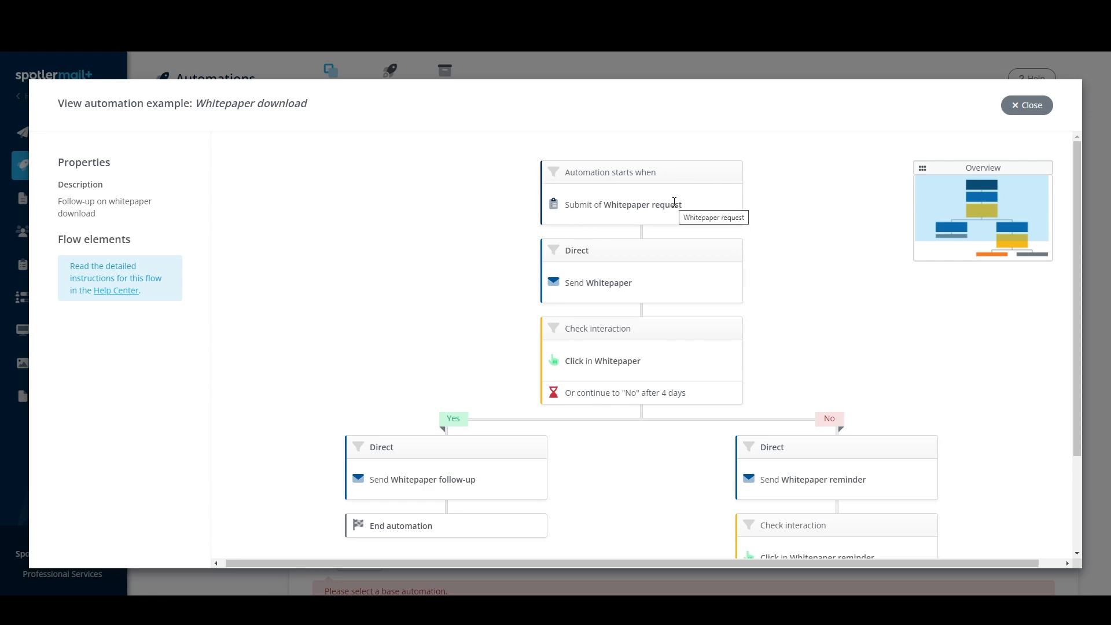
pyautogui.scroll(-1, 655, 292)
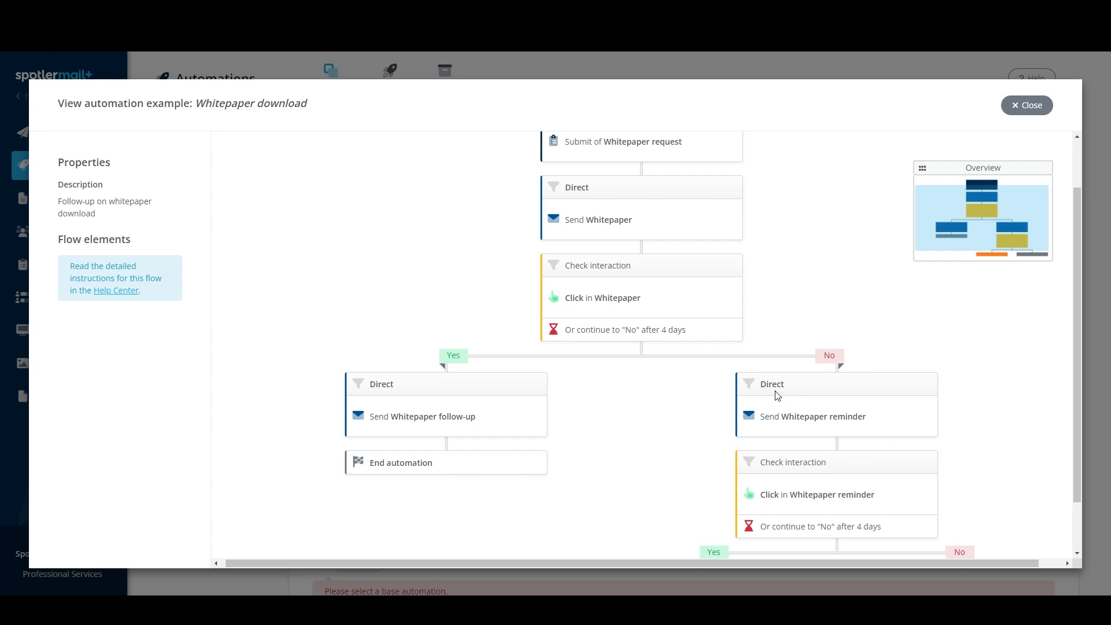
pyautogui.scroll(-2, 777, 395)
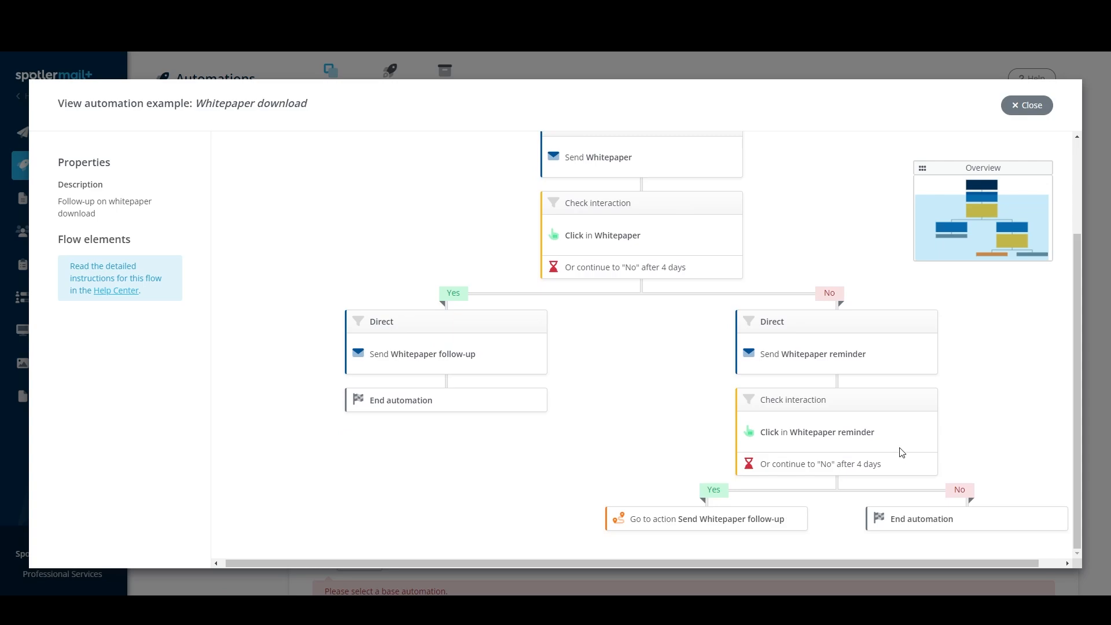
pyautogui.moveTo(720, 521)
pyautogui.click(1025, 112)
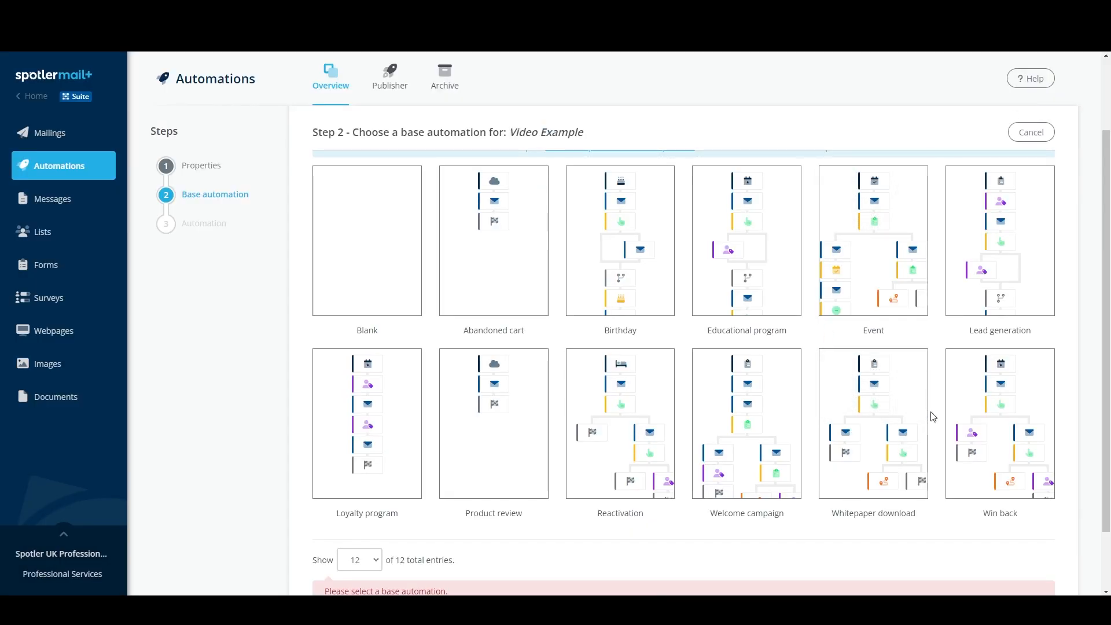
# Examine the Lead generation example flow from its trigger through all interaction checks to its end, and close the preview
pyautogui.moveTo(1004, 191)
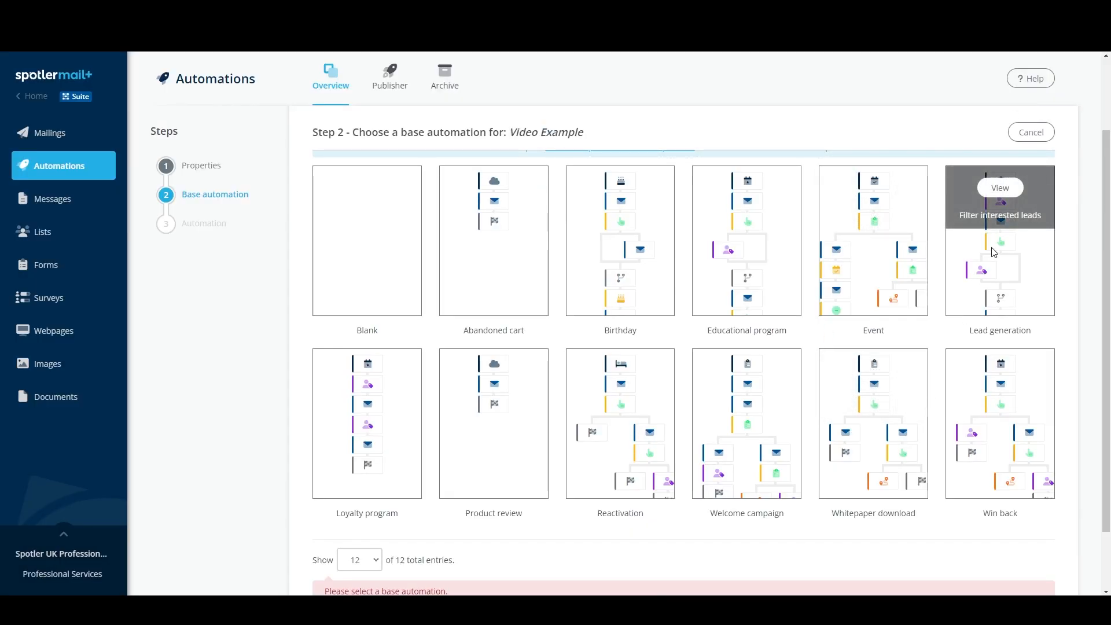
pyautogui.click(1006, 189)
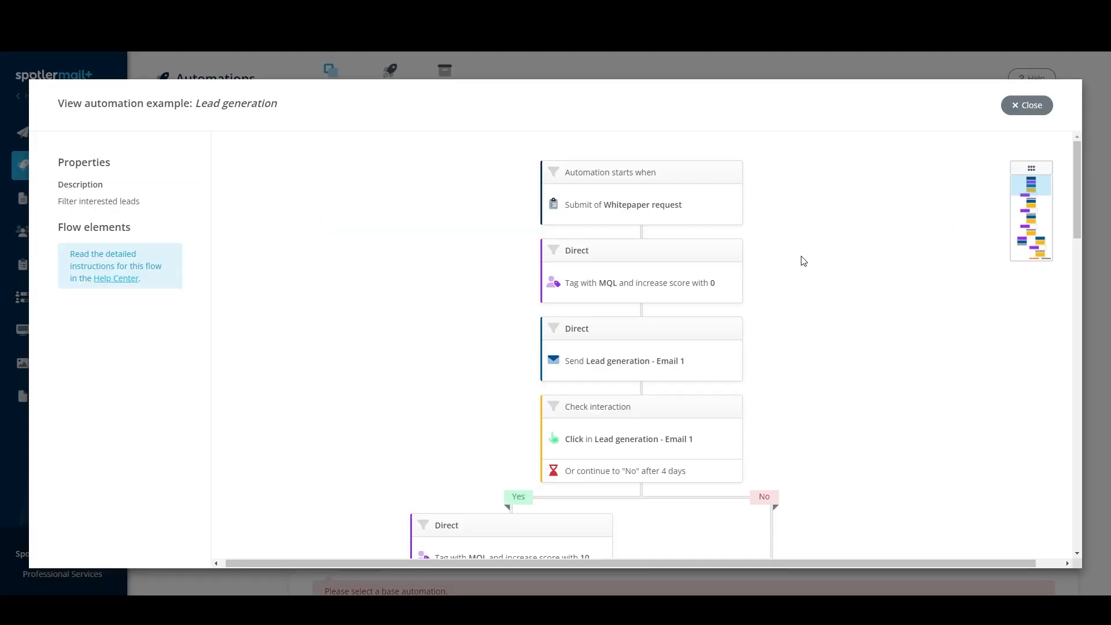
pyautogui.scroll(-1, 804, 261)
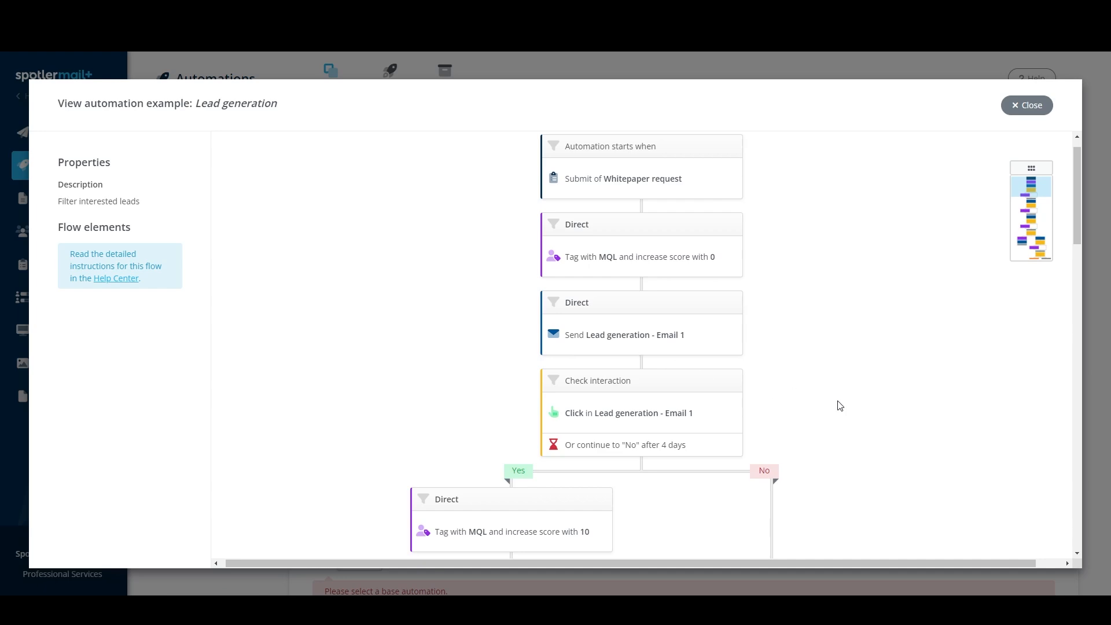
pyautogui.scroll(-3, 840, 406)
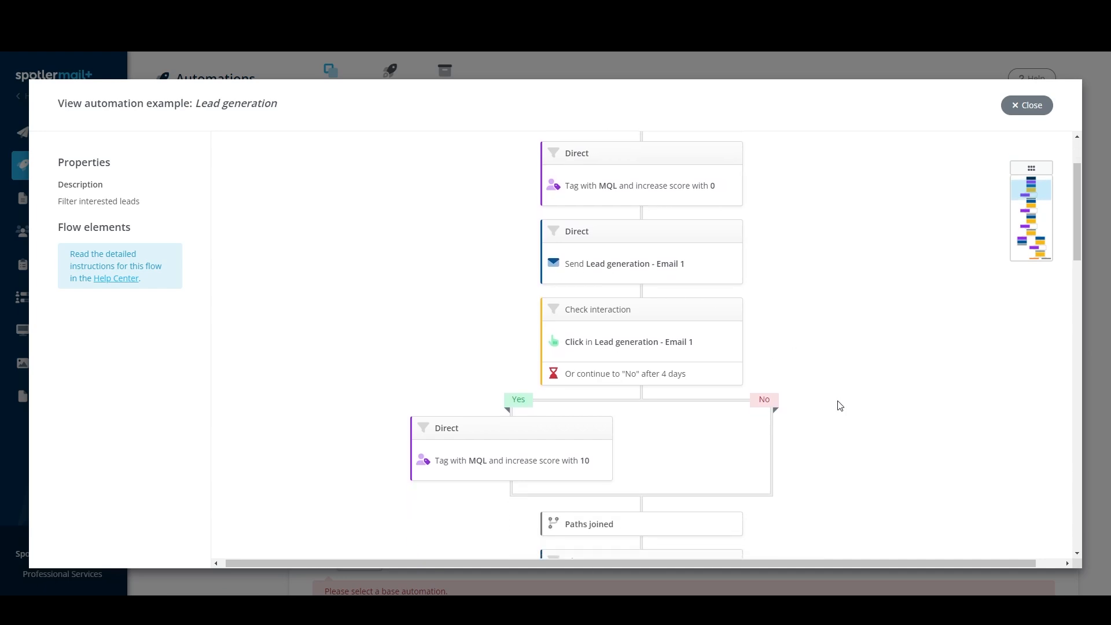
pyautogui.scroll(-5, 840, 406)
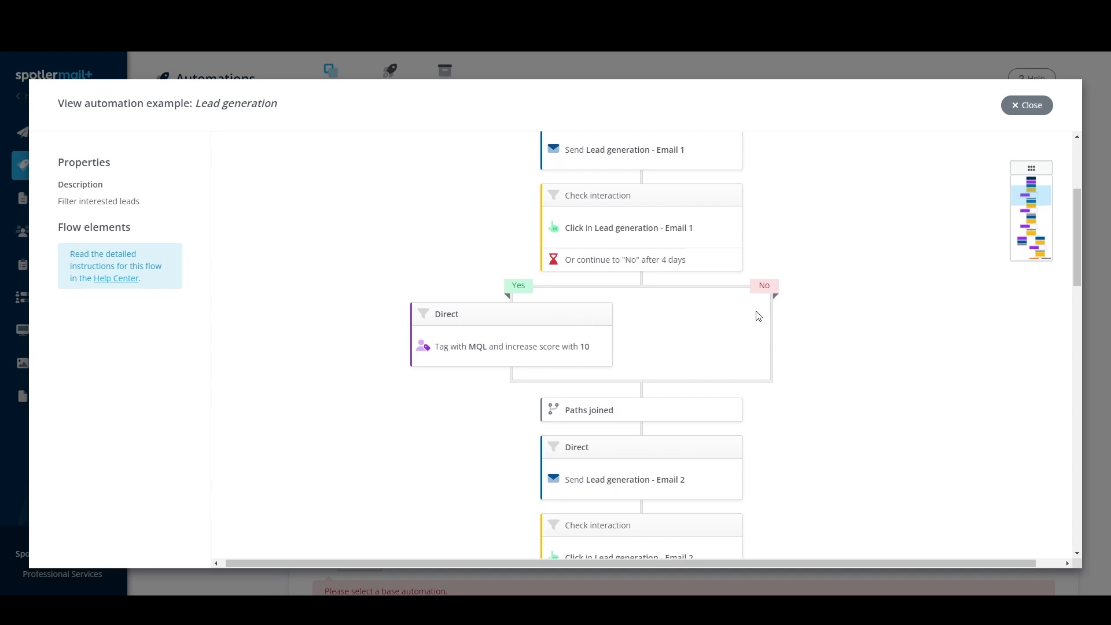
pyautogui.scroll(-4, 813, 380)
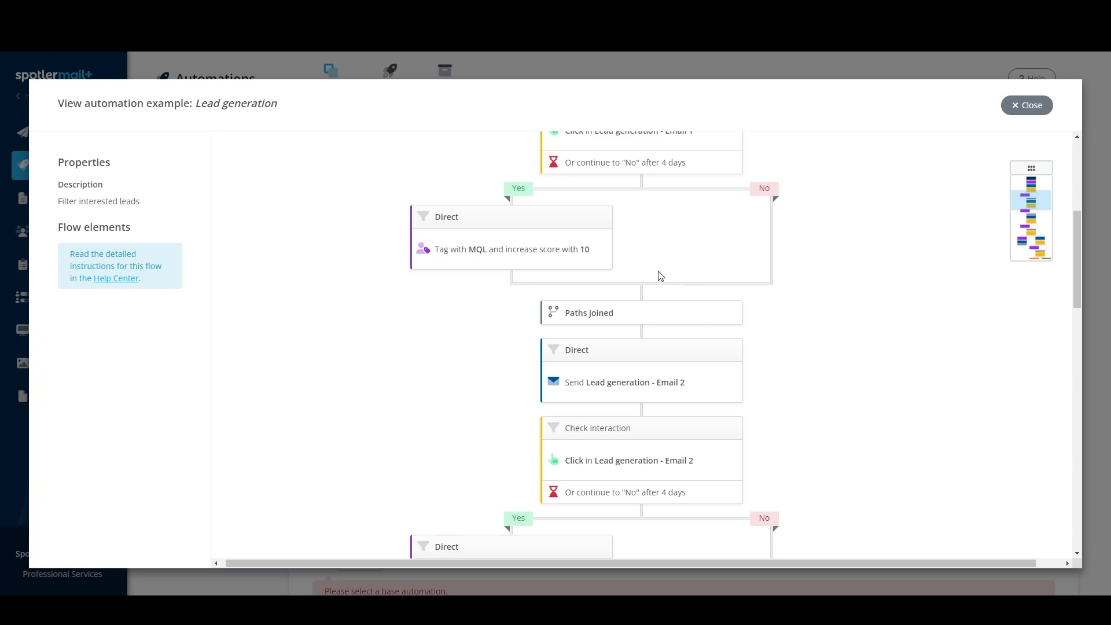
pyautogui.scroll(-6, 688, 365)
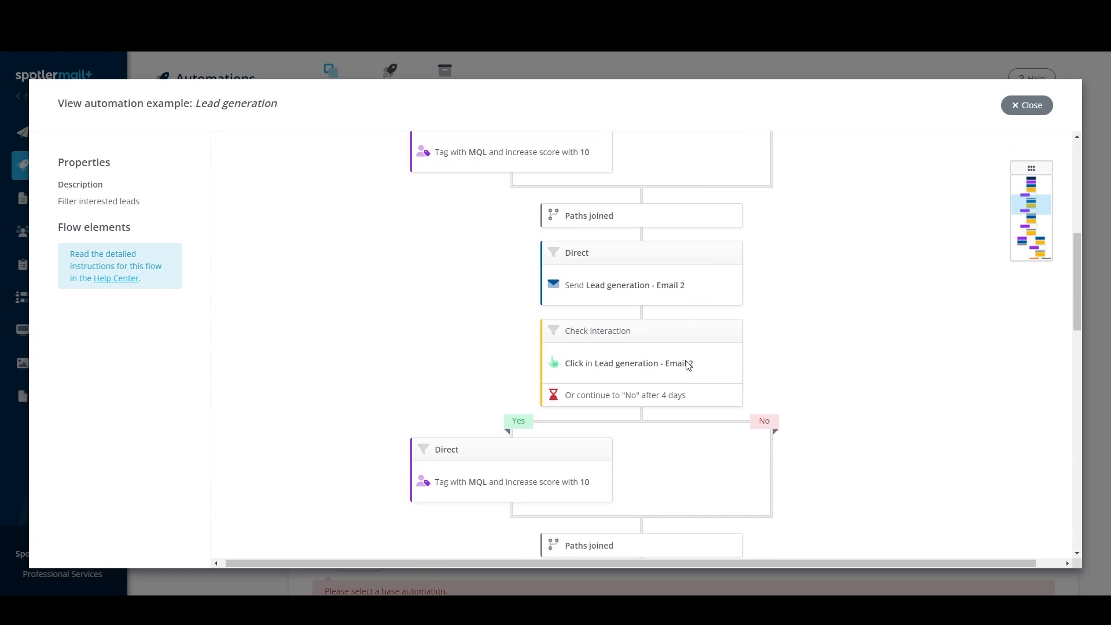
pyautogui.scroll(-5, 688, 365)
pyautogui.scroll(-9, 688, 365)
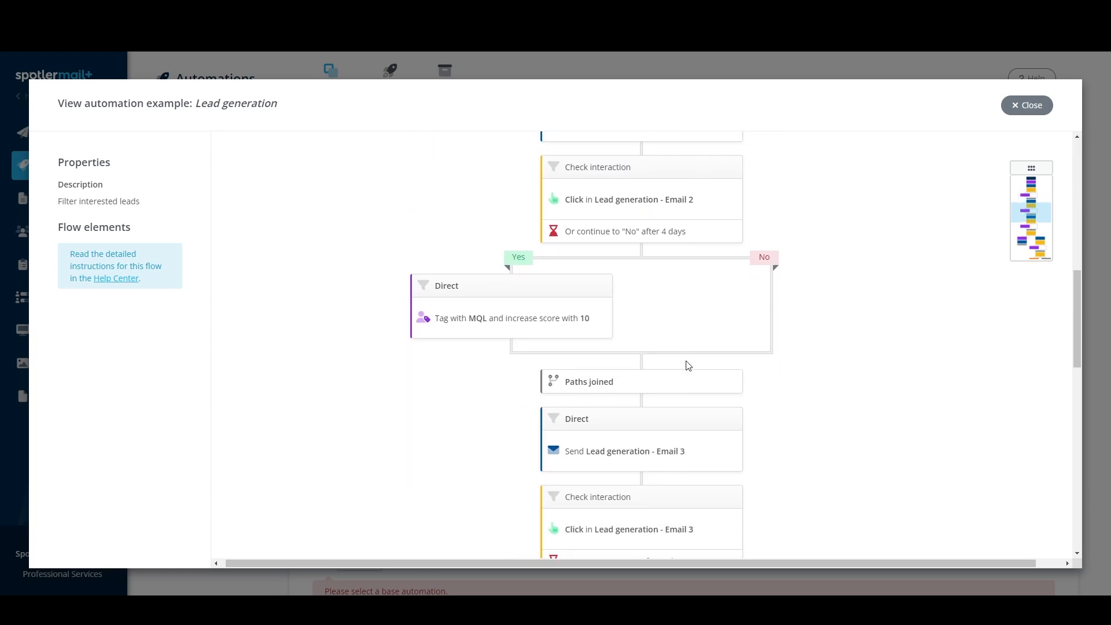
pyautogui.scroll(-10, 688, 365)
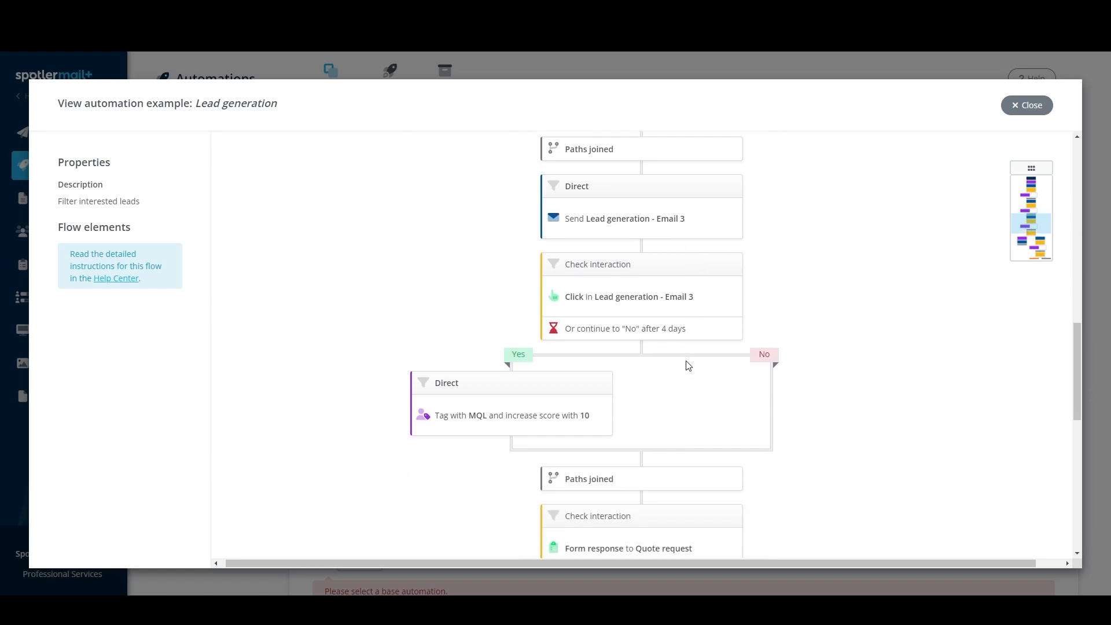
pyautogui.scroll(-6, 688, 365)
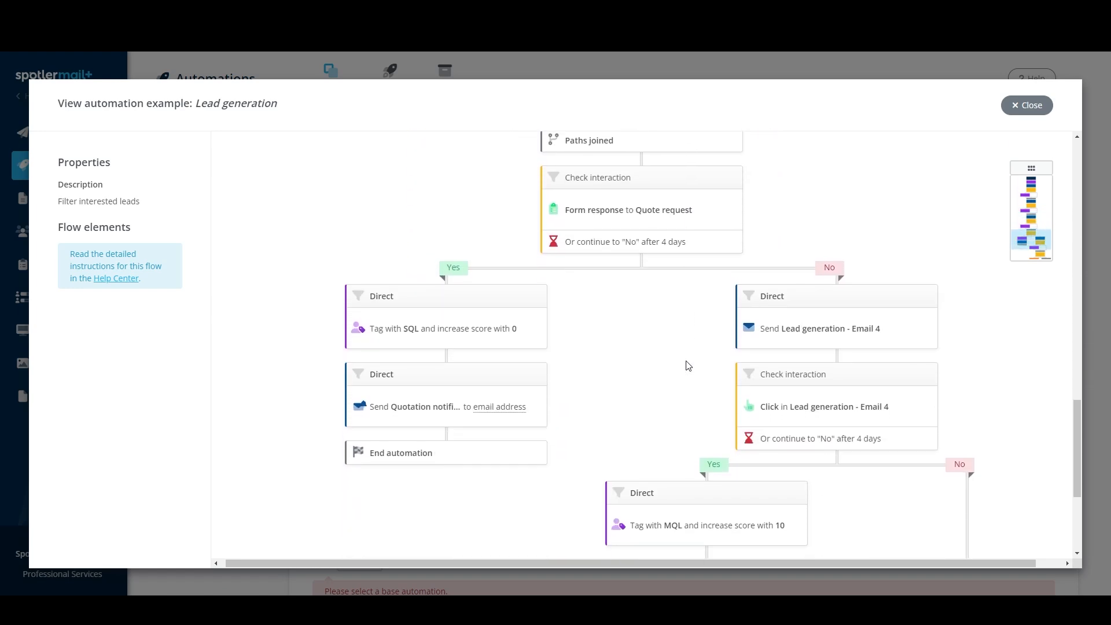
pyautogui.scroll(2, 688, 365)
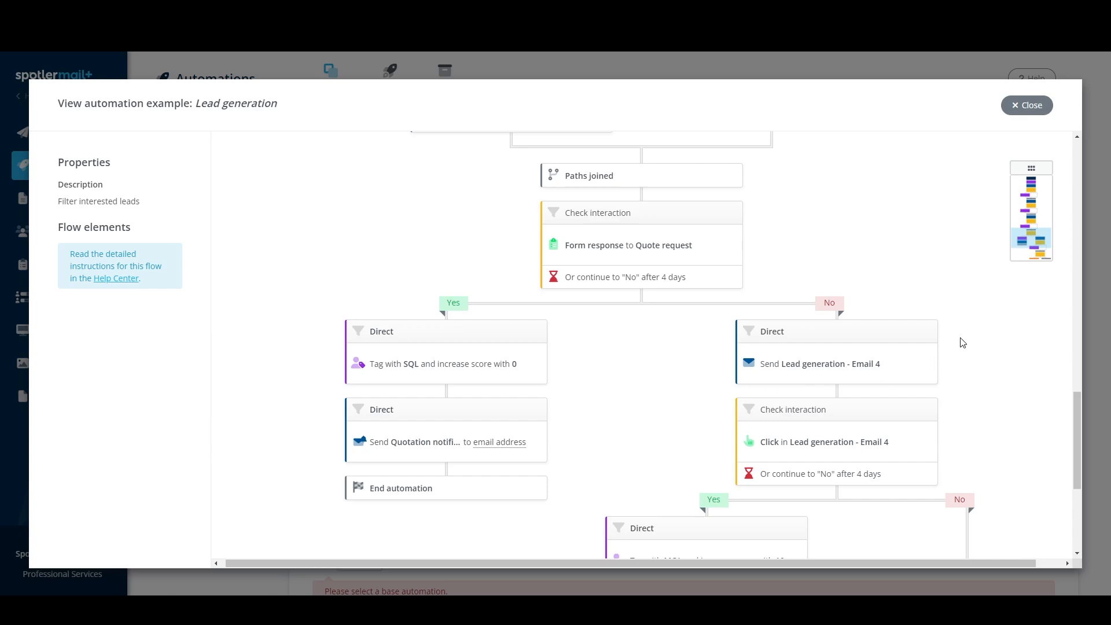
pyautogui.scroll(-5, 813, 422)
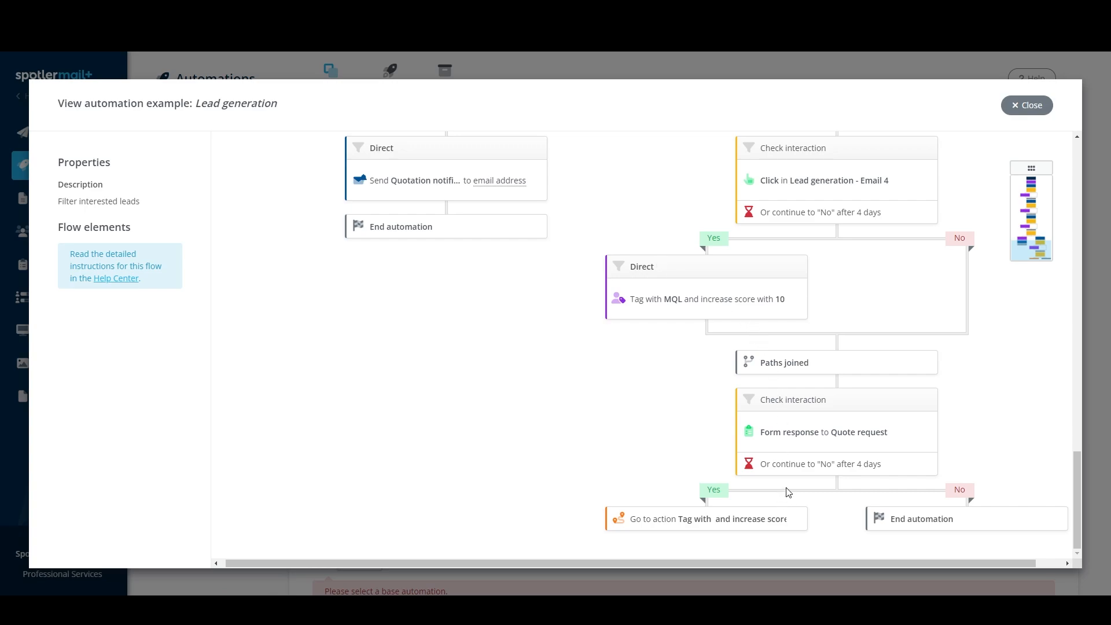
pyautogui.moveTo(748, 519)
pyautogui.click(1019, 110)
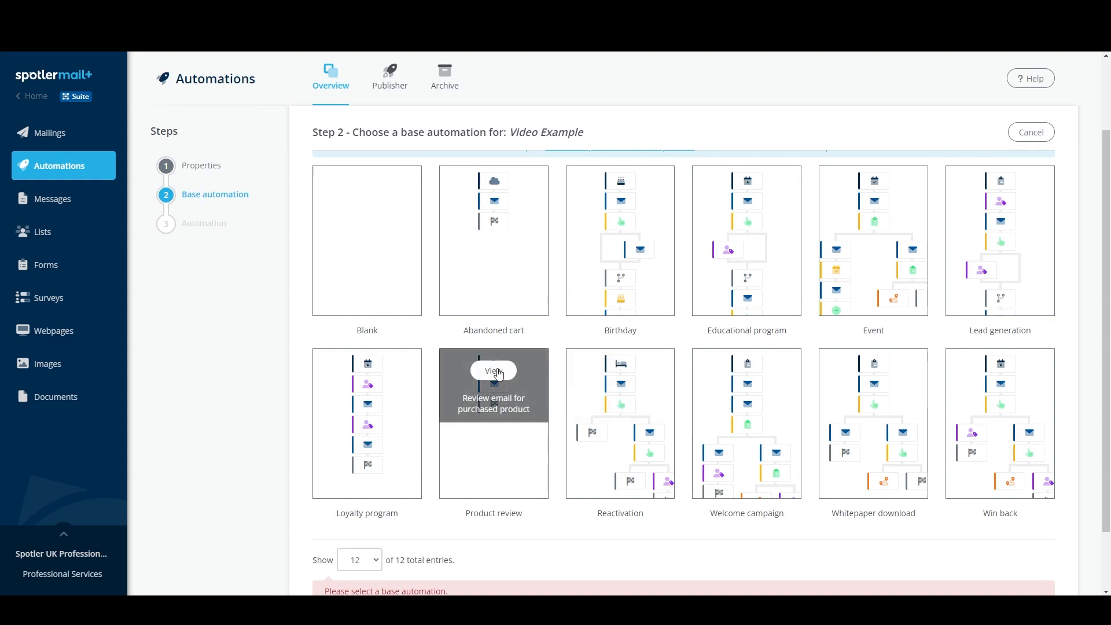
# Preview the Product review example flow and close the preview
pyautogui.click(498, 372)
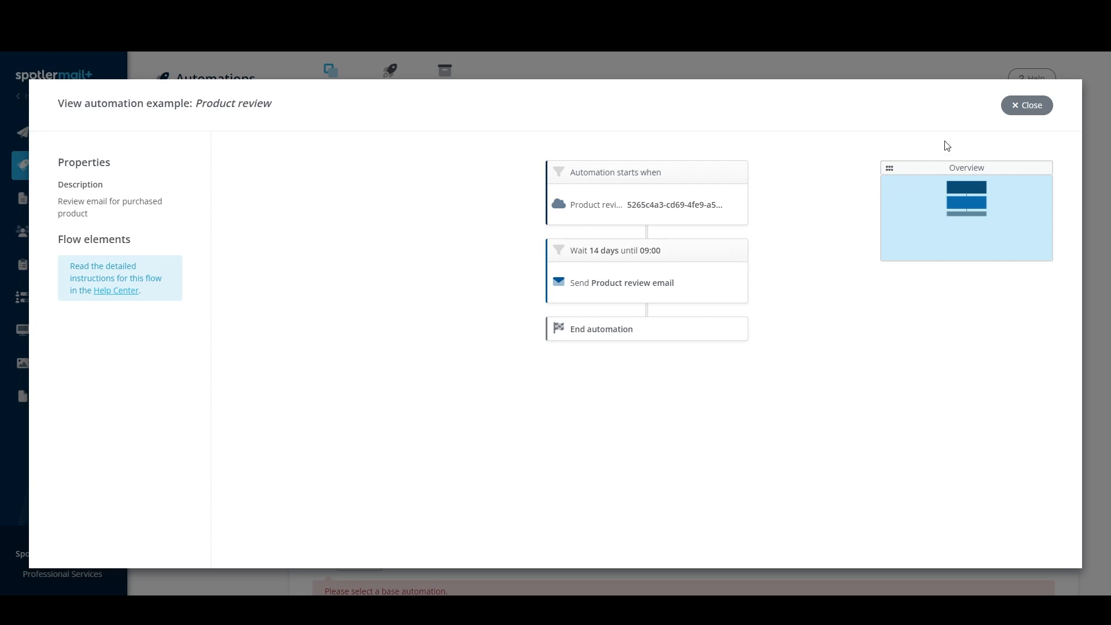
pyautogui.click(1018, 108)
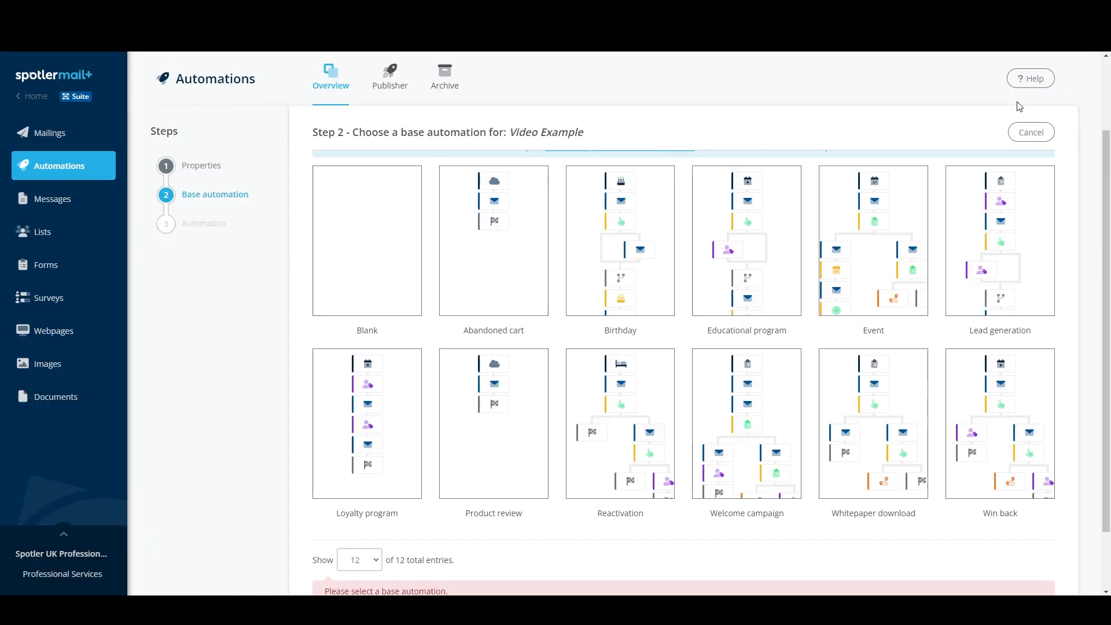
# Choose the default Whitepaper download template as the base automation and save the choice
pyautogui.click(859, 488)
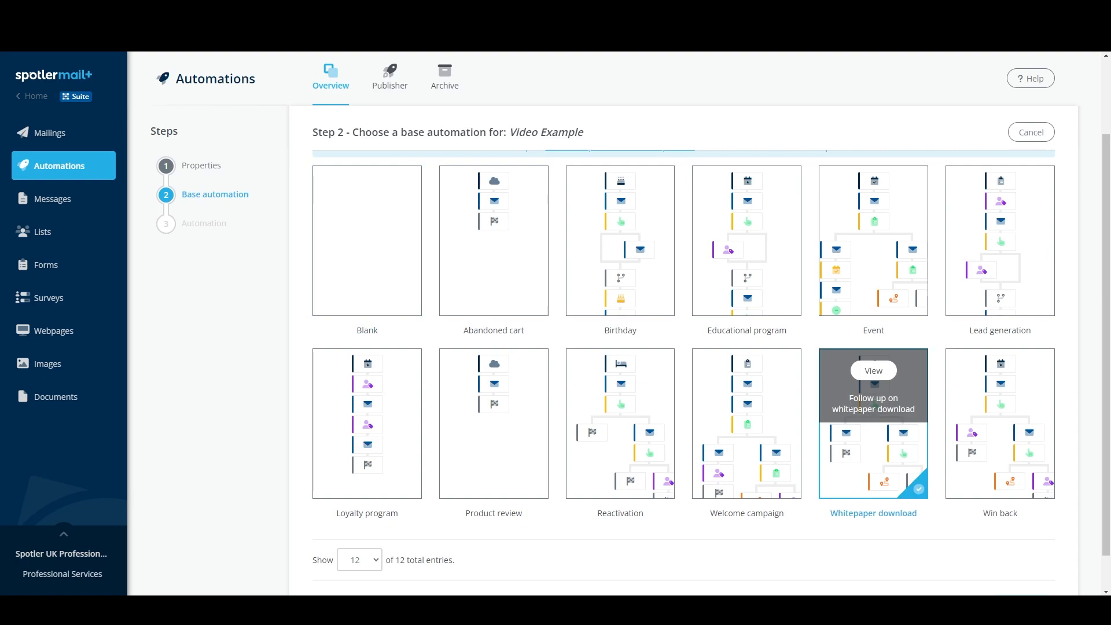
pyautogui.scroll(-1, 881, 488)
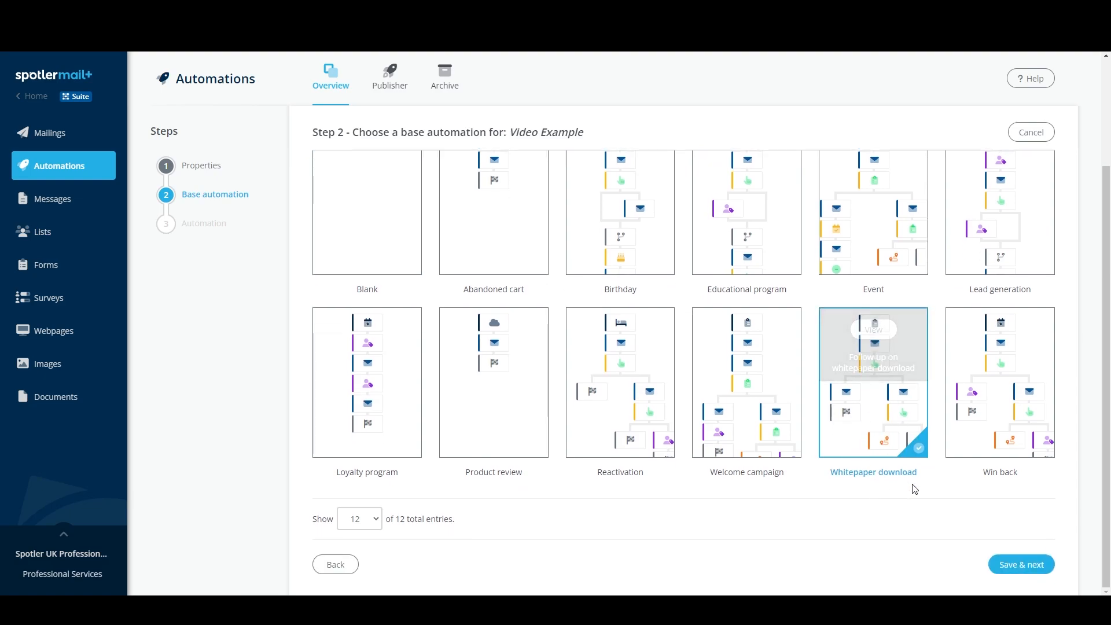
pyautogui.click(1017, 570)
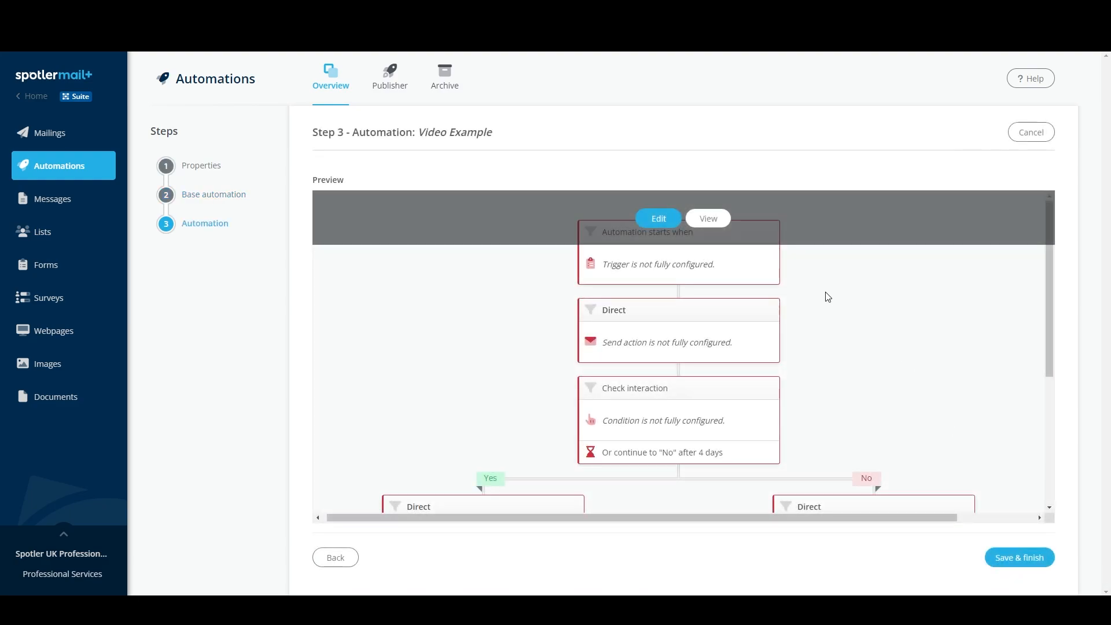
# Review the Video Example flow in its preview and open it in the automation editor
pyautogui.scroll(-1, 828, 297)
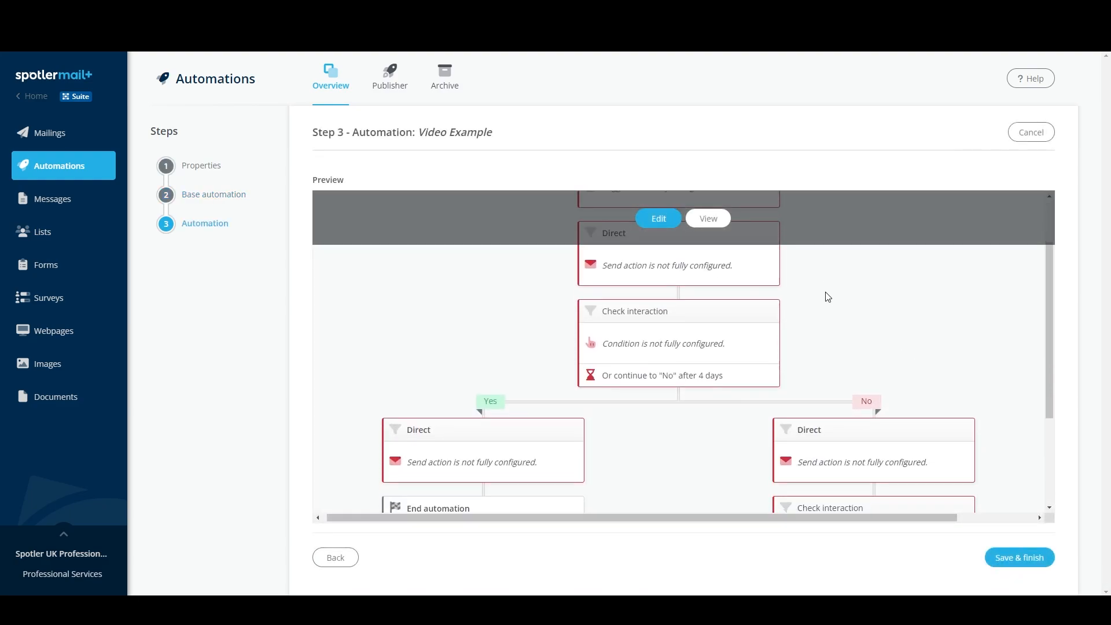
pyautogui.scroll(-2, 828, 297)
pyautogui.scroll(3, 828, 296)
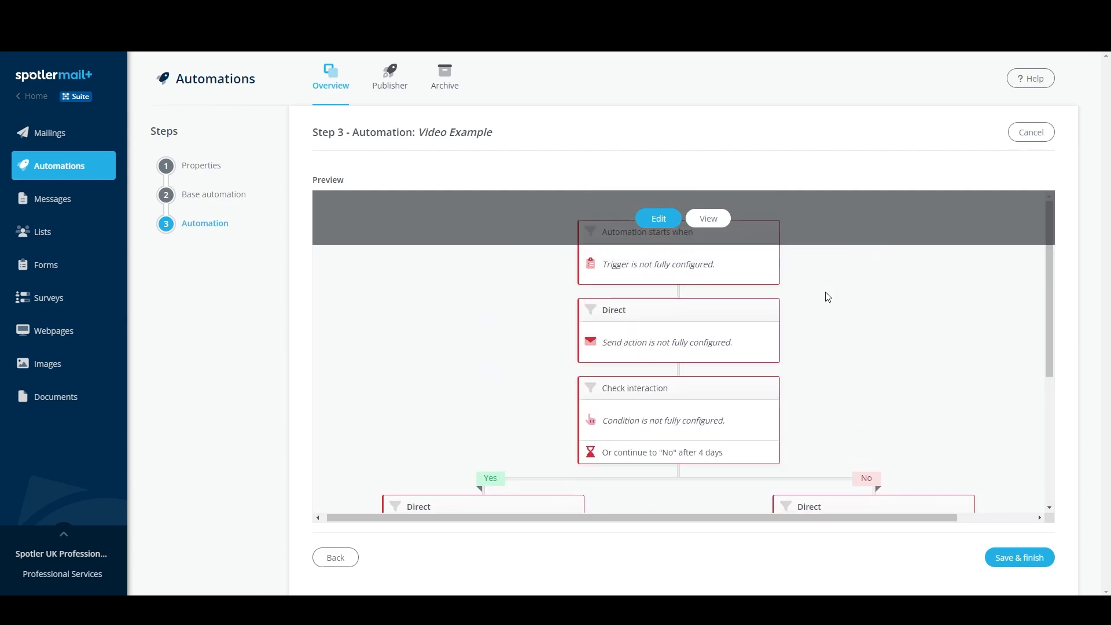
pyautogui.click(654, 224)
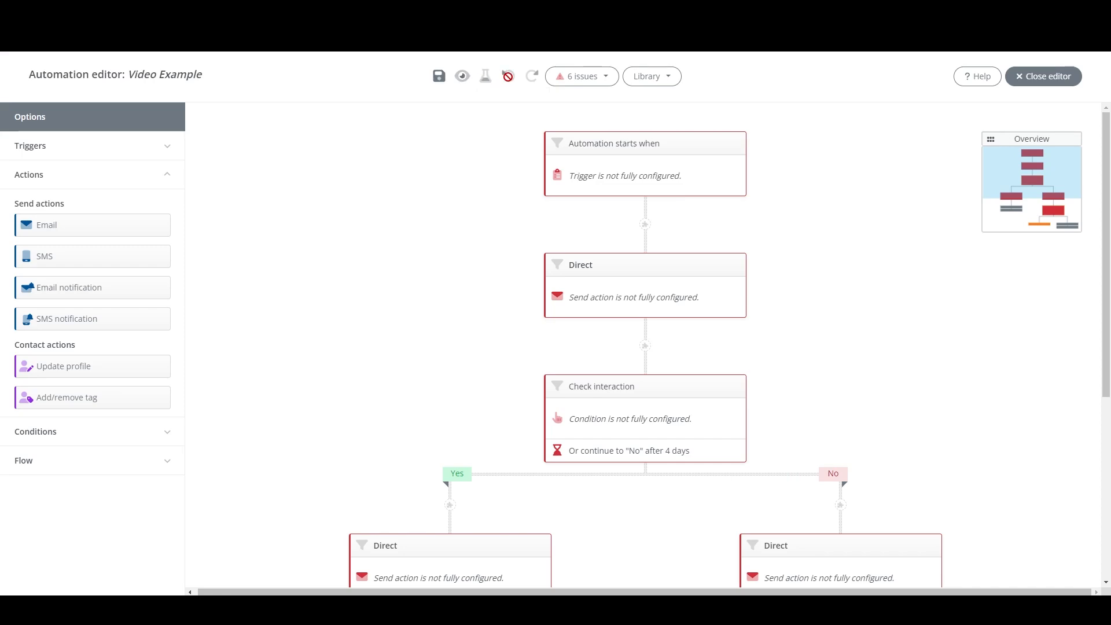
# Use the flow's issue list to locate the unconfigured email send action on the first No branch
pyautogui.click(602, 91)
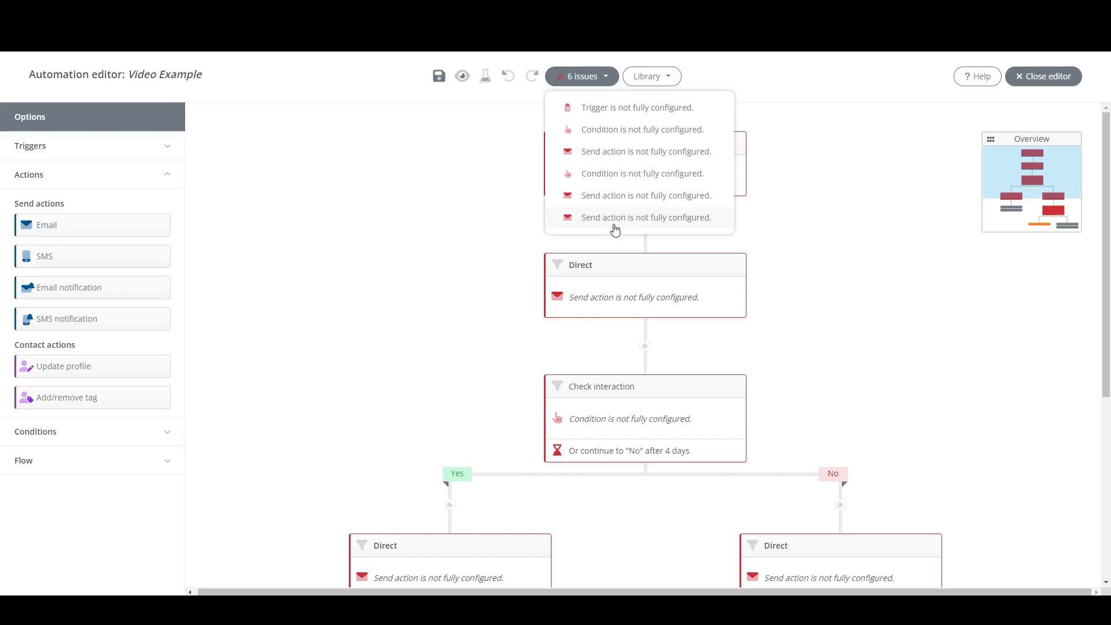
pyautogui.click(629, 207)
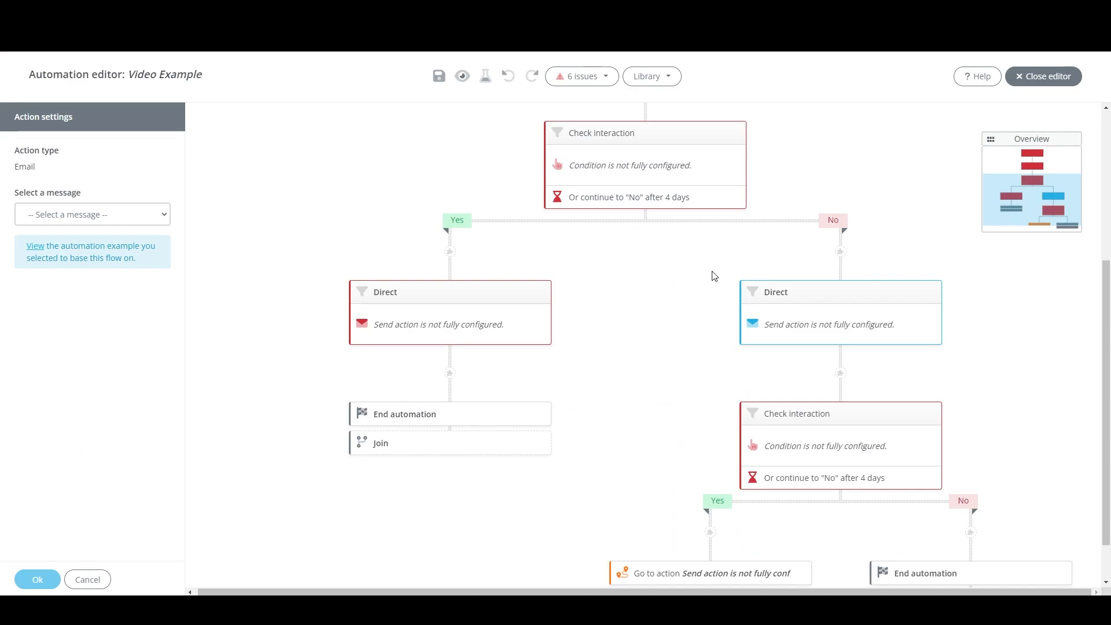
pyautogui.scroll(4, 715, 276)
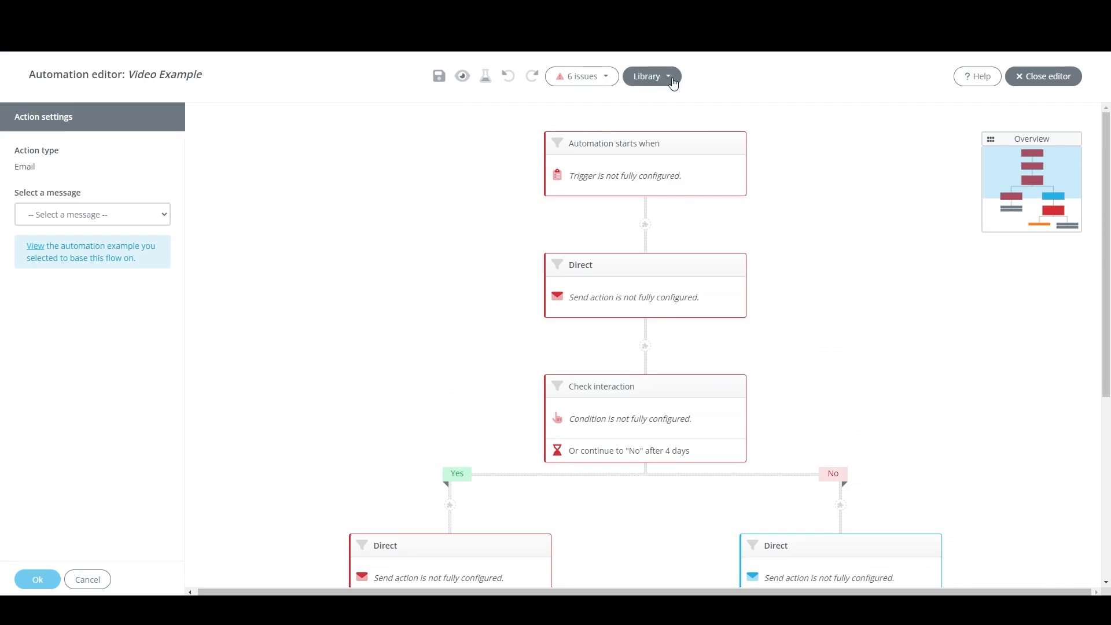
# Change the automation's template to the default Abandoned cart template, accept replacing the existing flow, and check its issue list
pyautogui.click(673, 83)
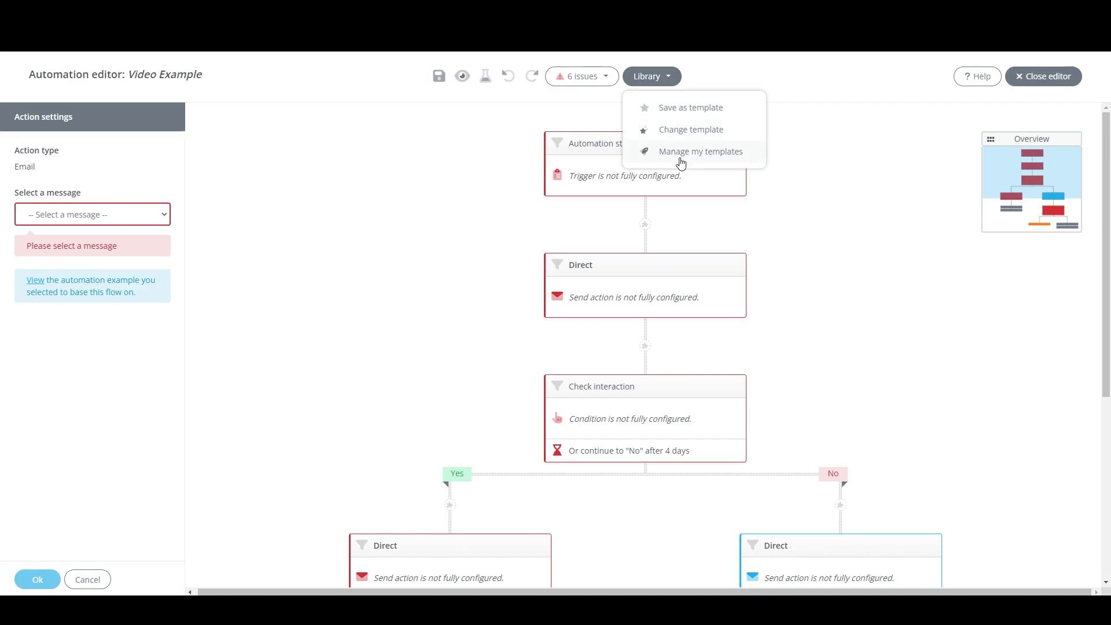
pyautogui.click(690, 135)
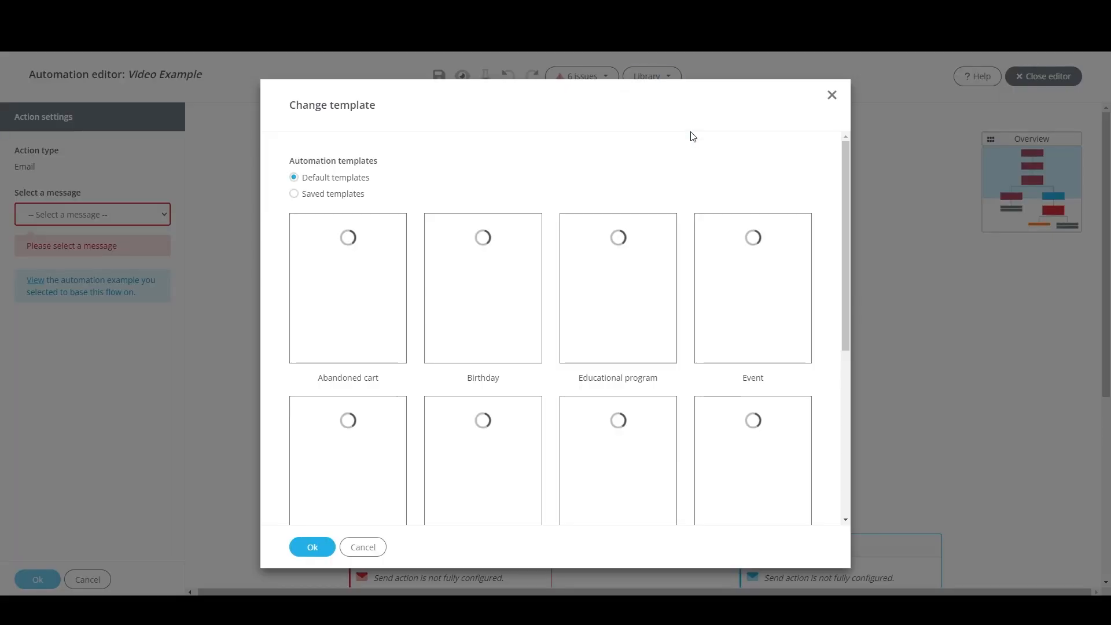
pyautogui.moveTo(364, 276)
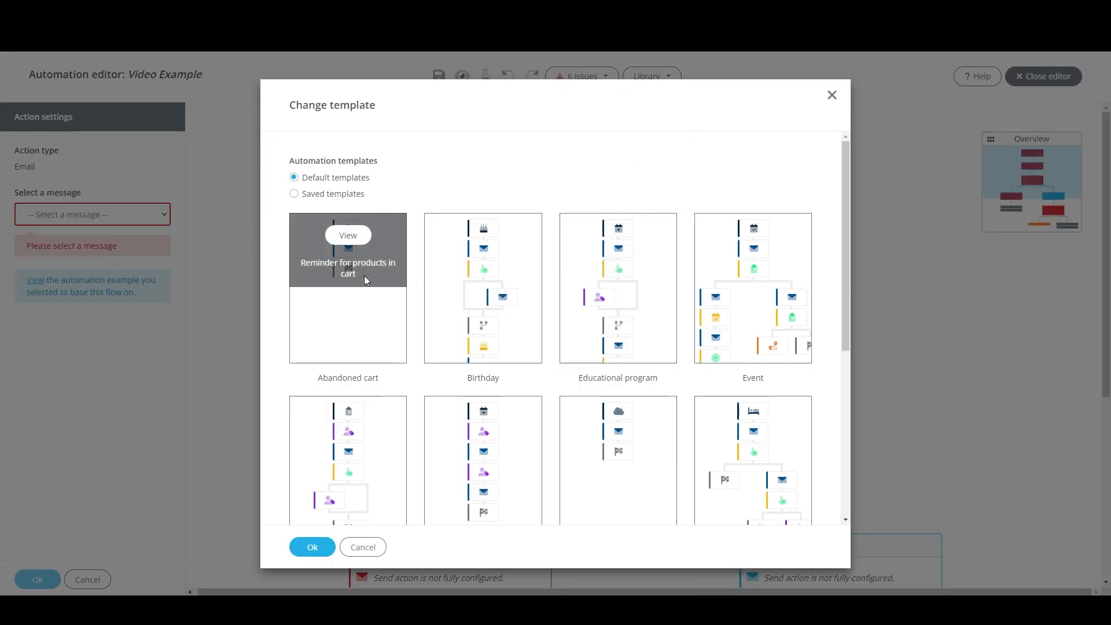
pyautogui.click(359, 317)
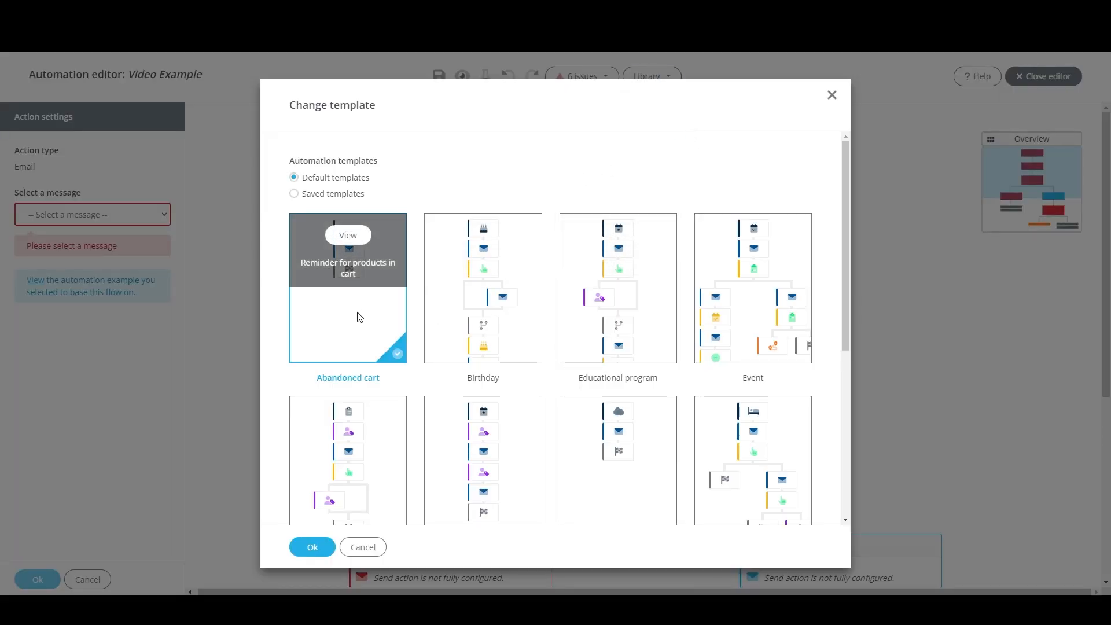
pyautogui.click(325, 550)
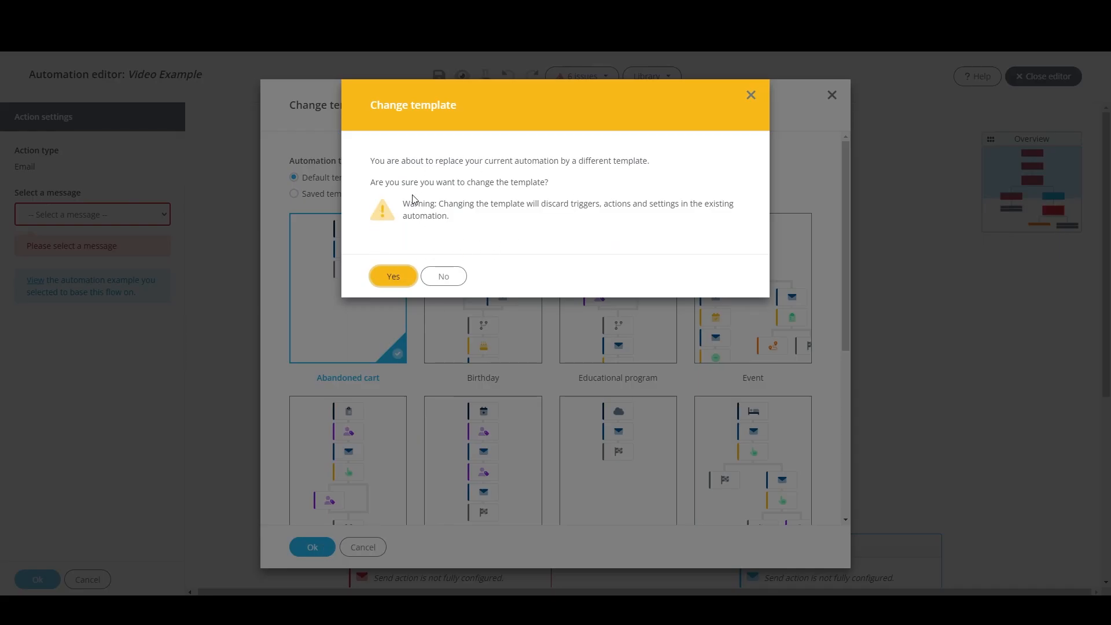
pyautogui.click(393, 279)
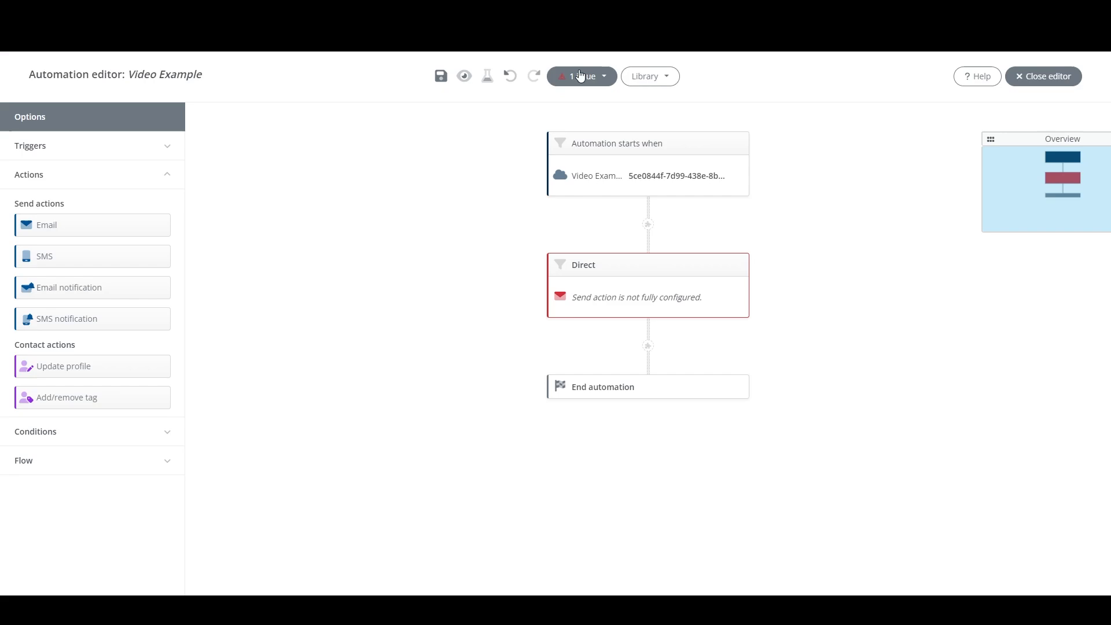
pyautogui.click(596, 83)
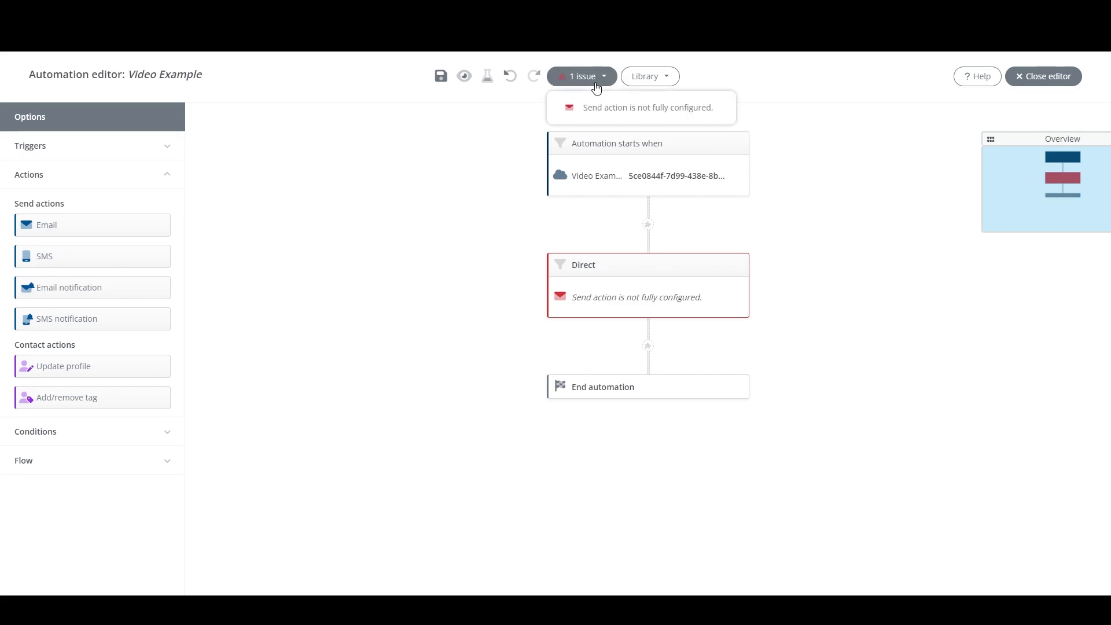
pyautogui.click(596, 86)
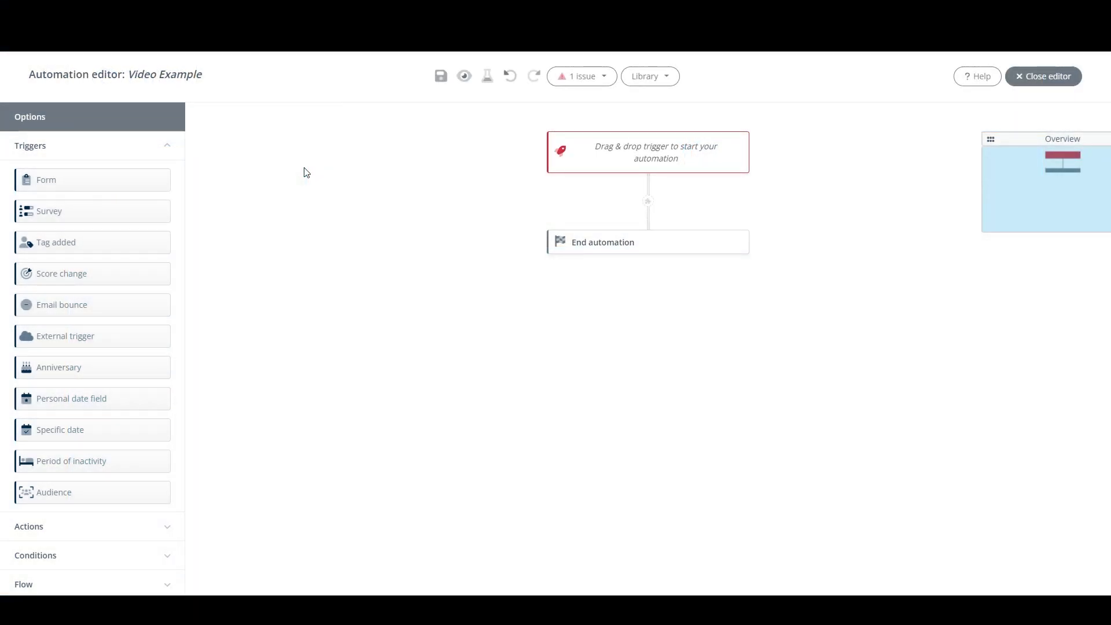
# Add a Form trigger at the start of the automation, select Test Form, and preview that form
pyautogui.click(172, 151)
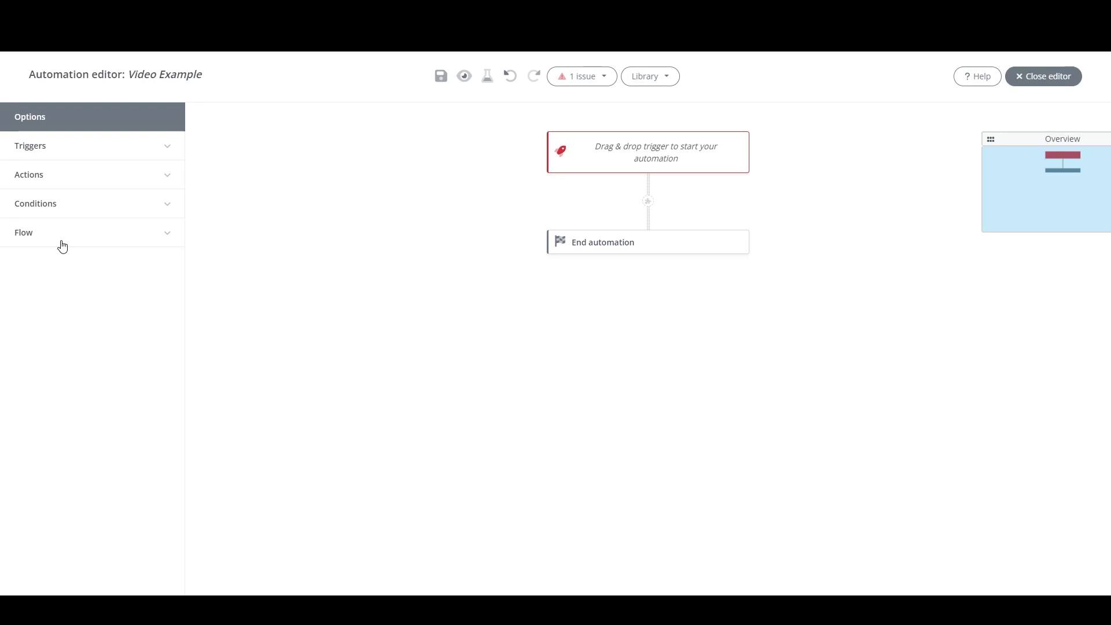
pyautogui.click(93, 155)
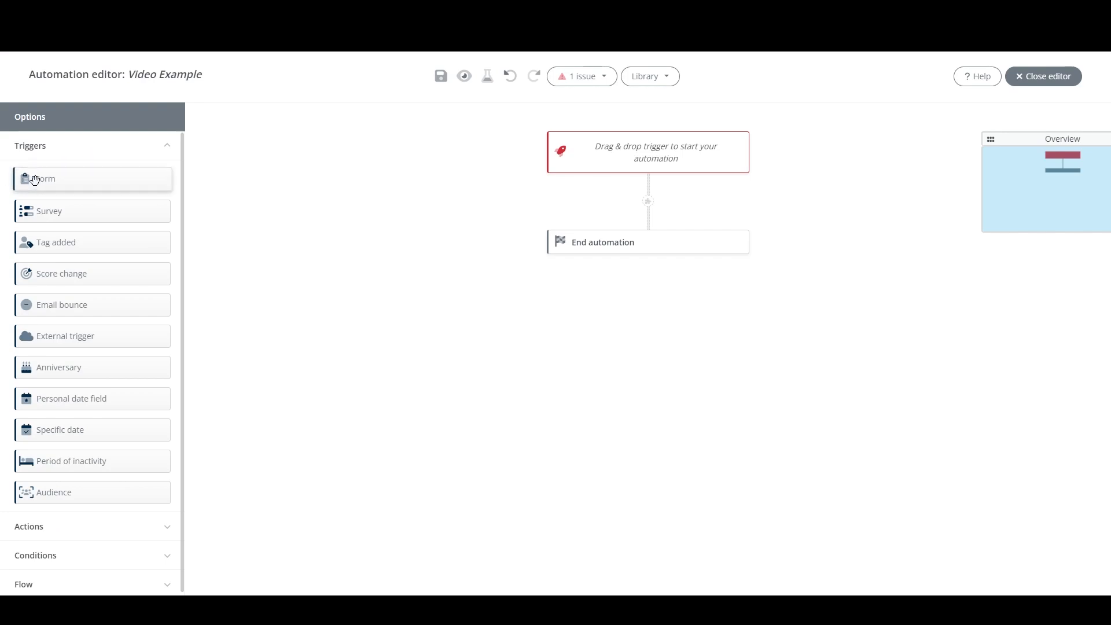
pyautogui.moveTo(35, 181); pyautogui.dragTo(617, 157)
pyautogui.click(131, 214)
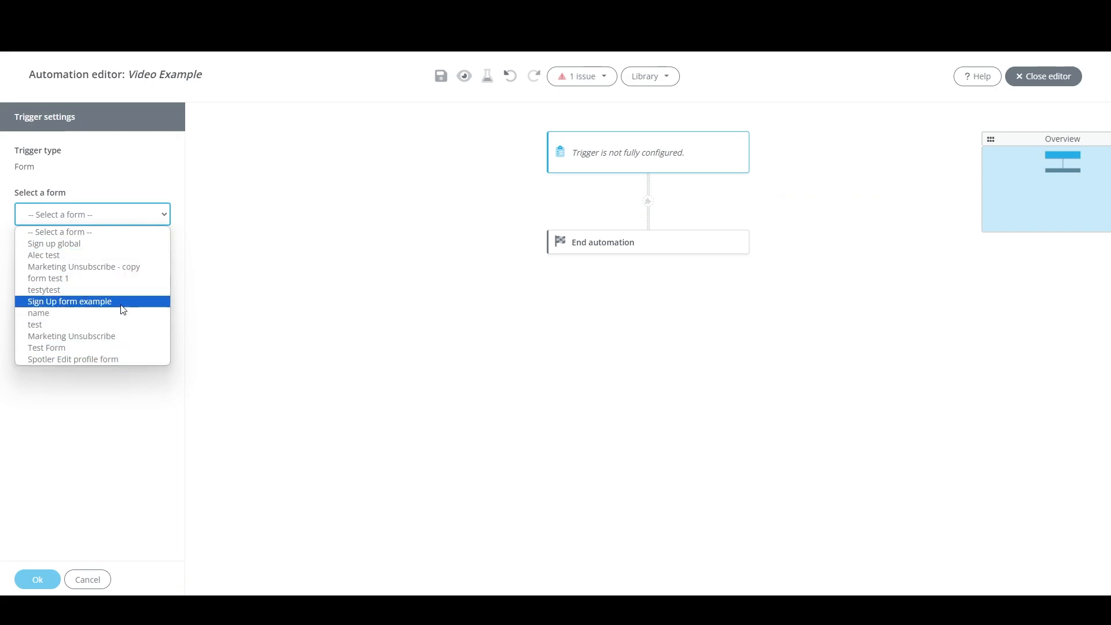
pyautogui.click(112, 347)
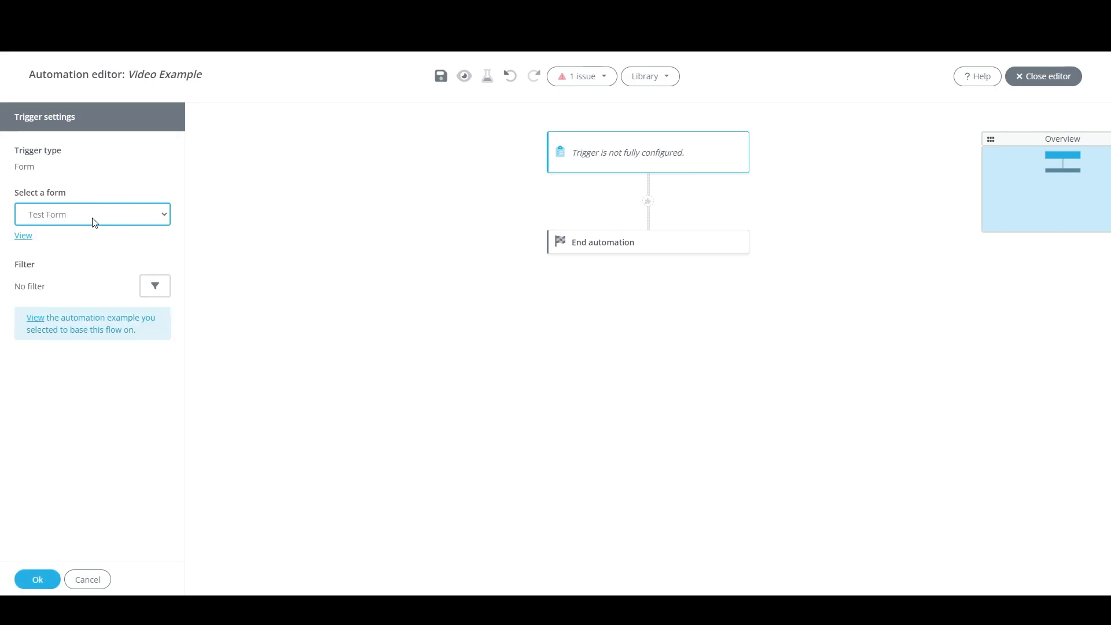
pyautogui.click(24, 236)
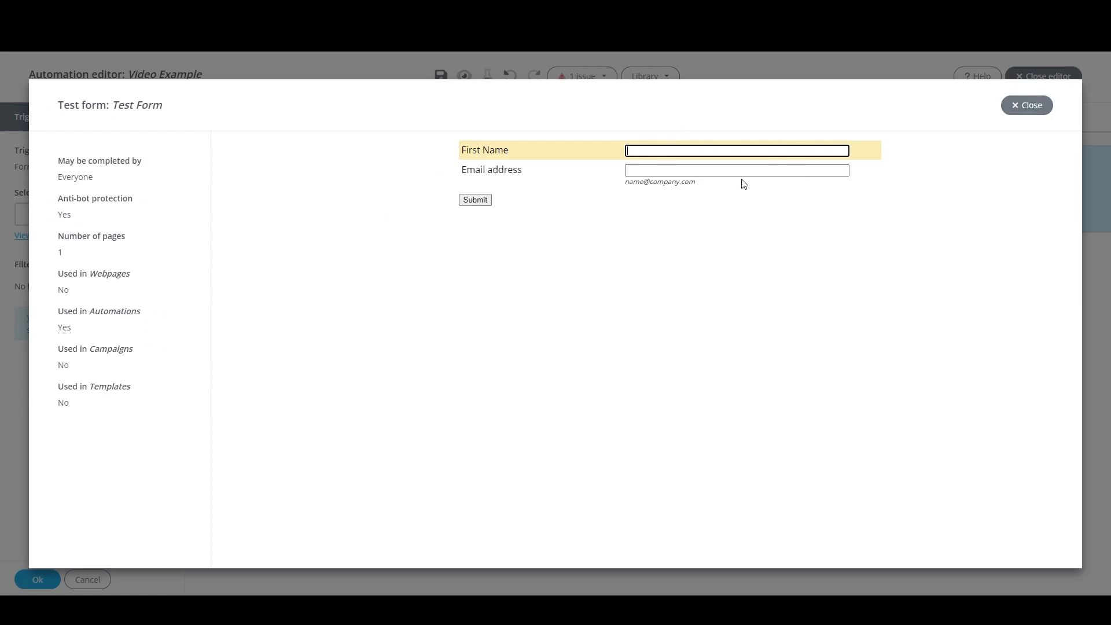
pyautogui.click(1008, 108)
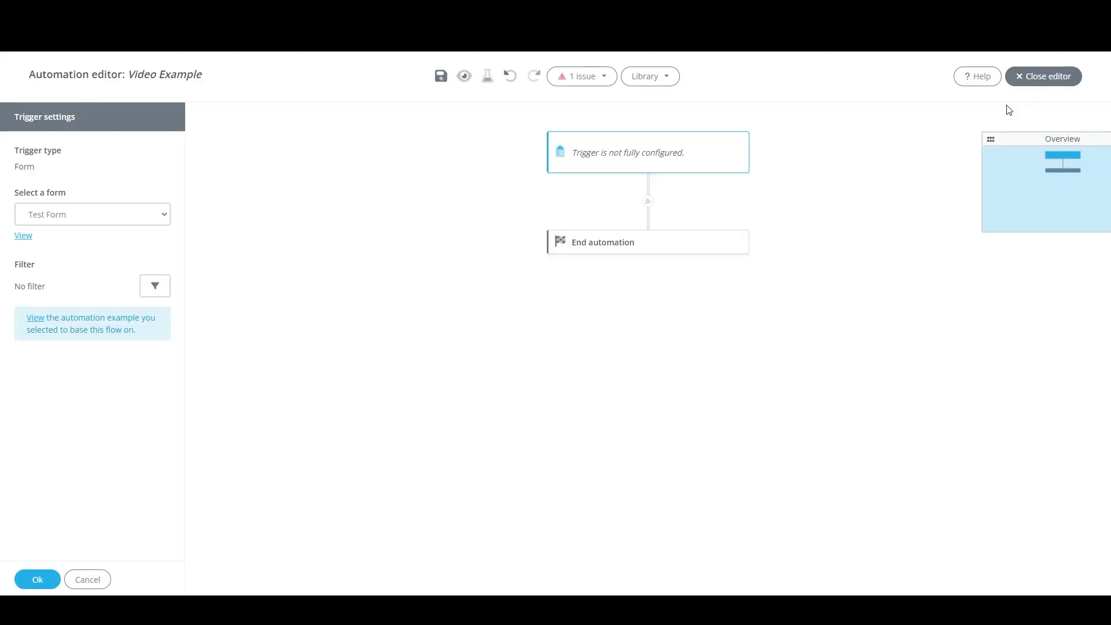
# Check the dynamic list options for the form trigger's filter without applying one, and confirm the trigger settings
pyautogui.click(161, 293)
pyautogui.click(295, 195)
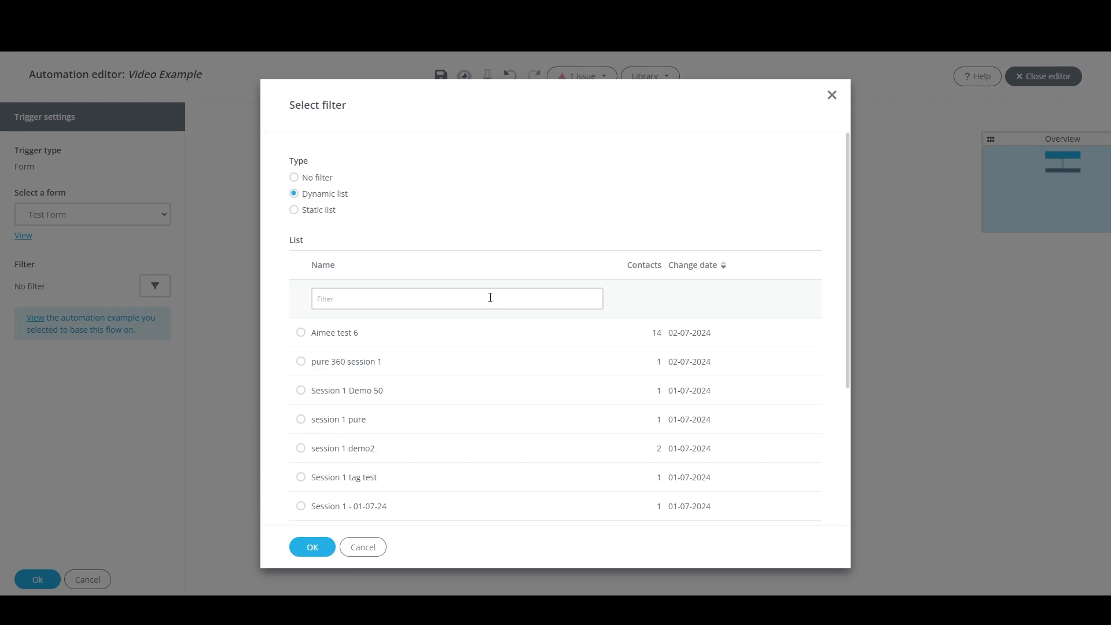
pyautogui.click(370, 547)
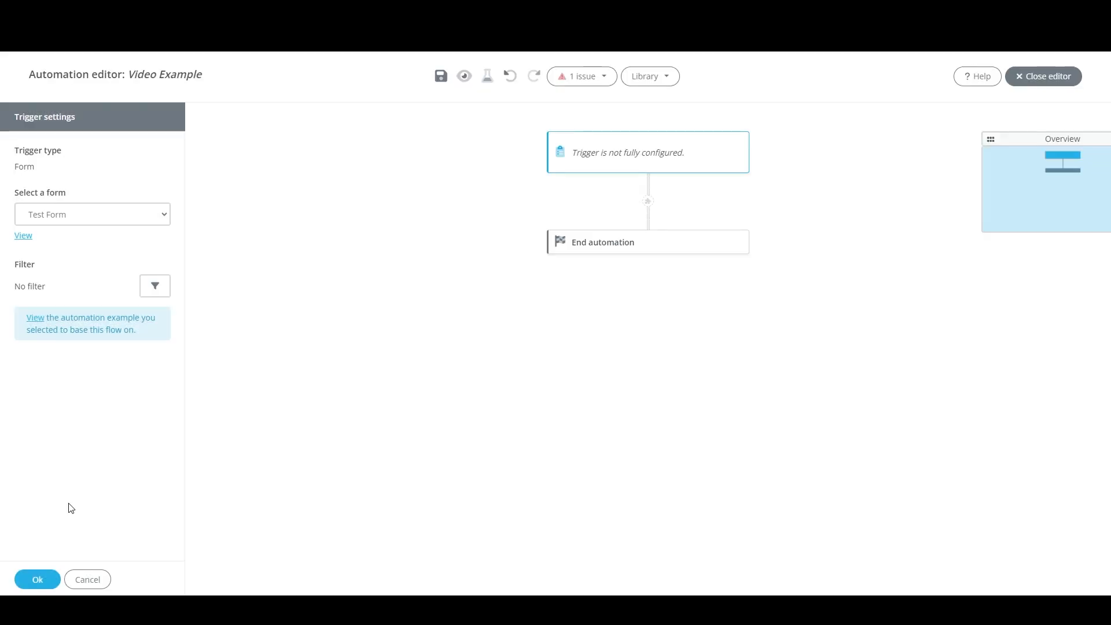
pyautogui.click(37, 581)
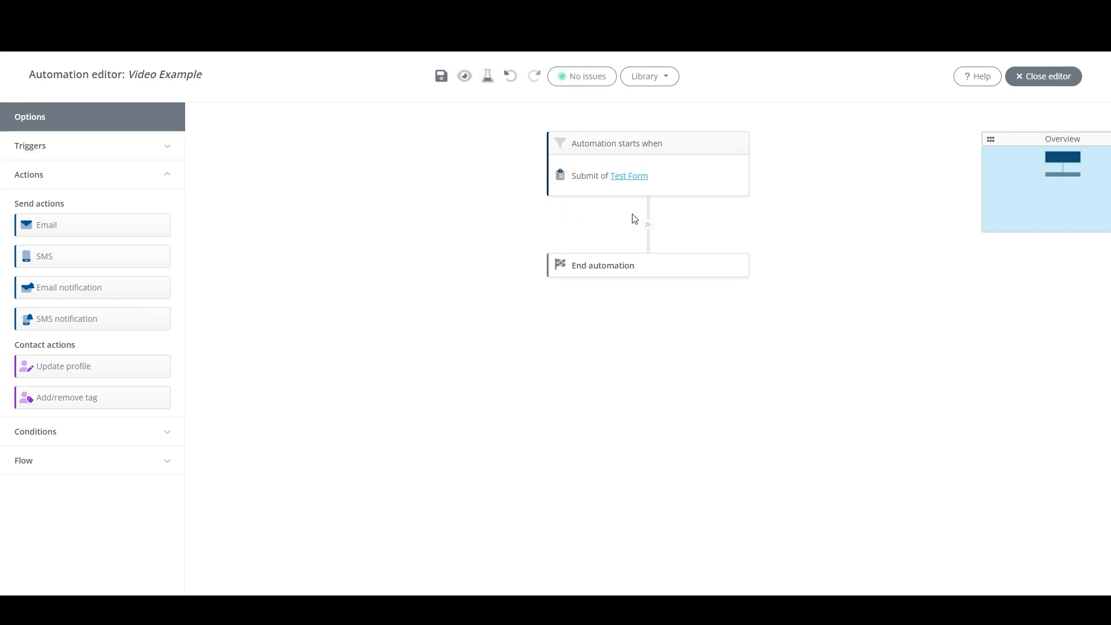
# Add a Tag added trigger beside the form trigger, choose the tag Session 1 - List 1, and discard its settings
pyautogui.click(156, 181)
pyautogui.click(166, 148)
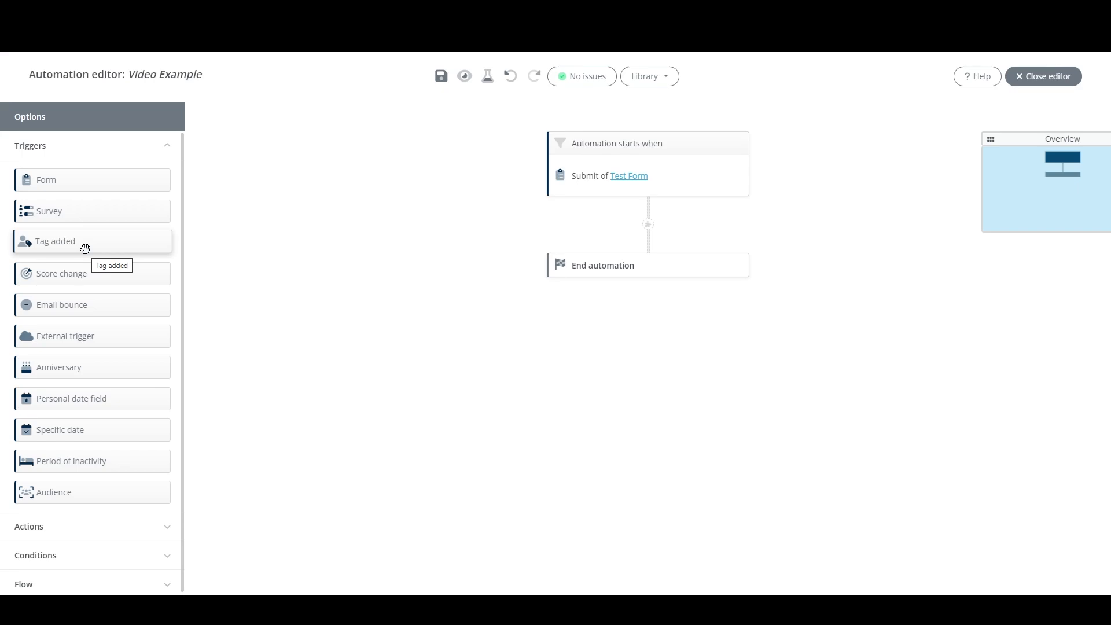
pyautogui.moveTo(85, 248); pyautogui.dragTo(301, 158)
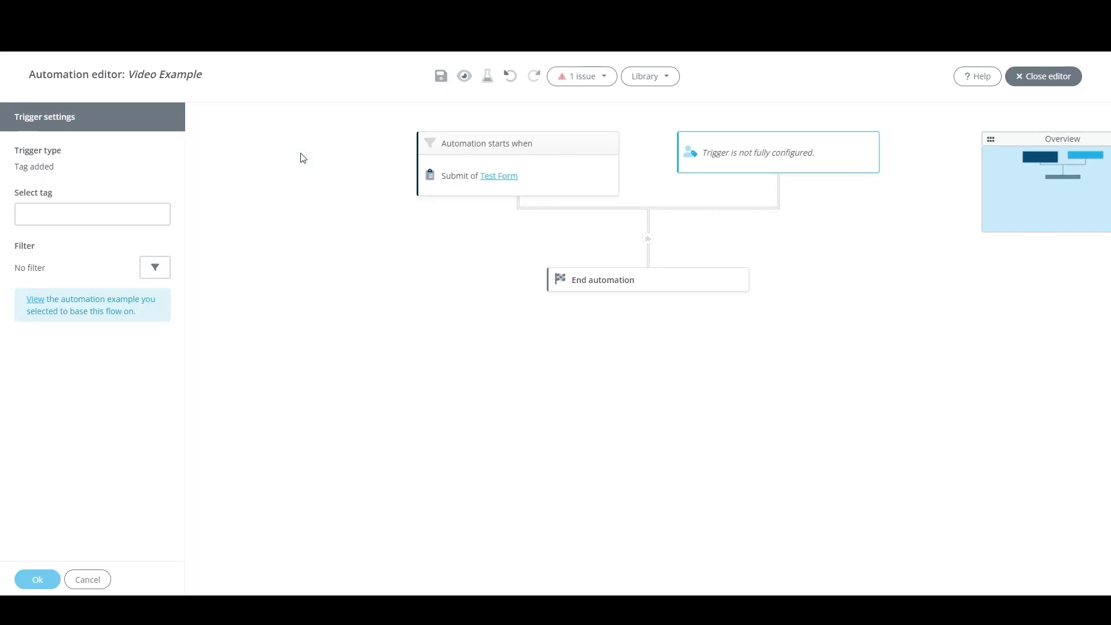
pyautogui.click(98, 214)
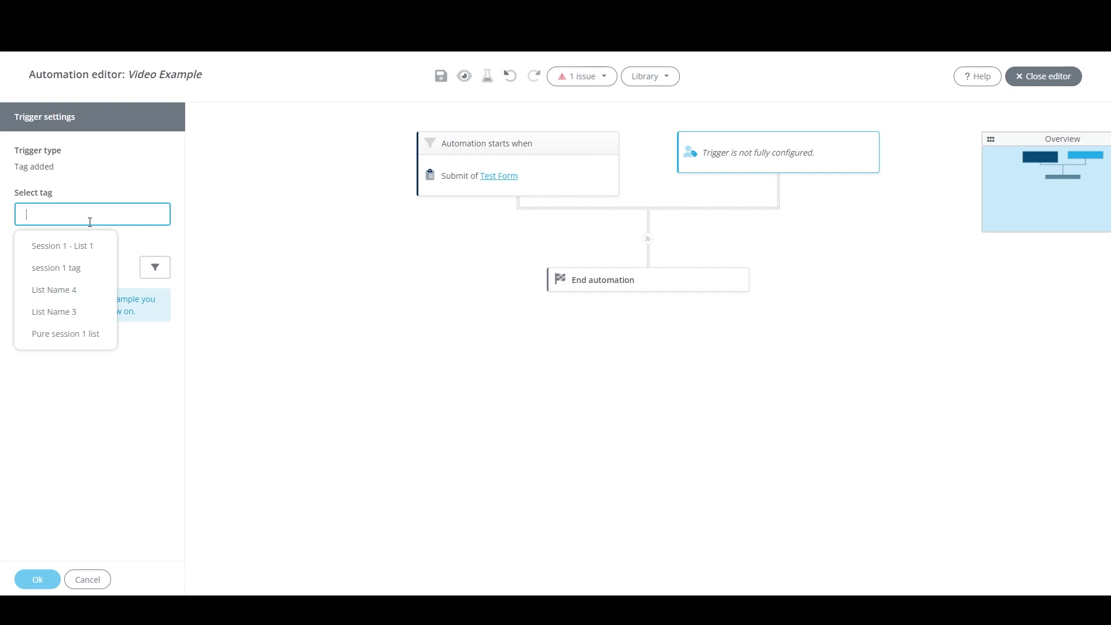
pyautogui.click(61, 249)
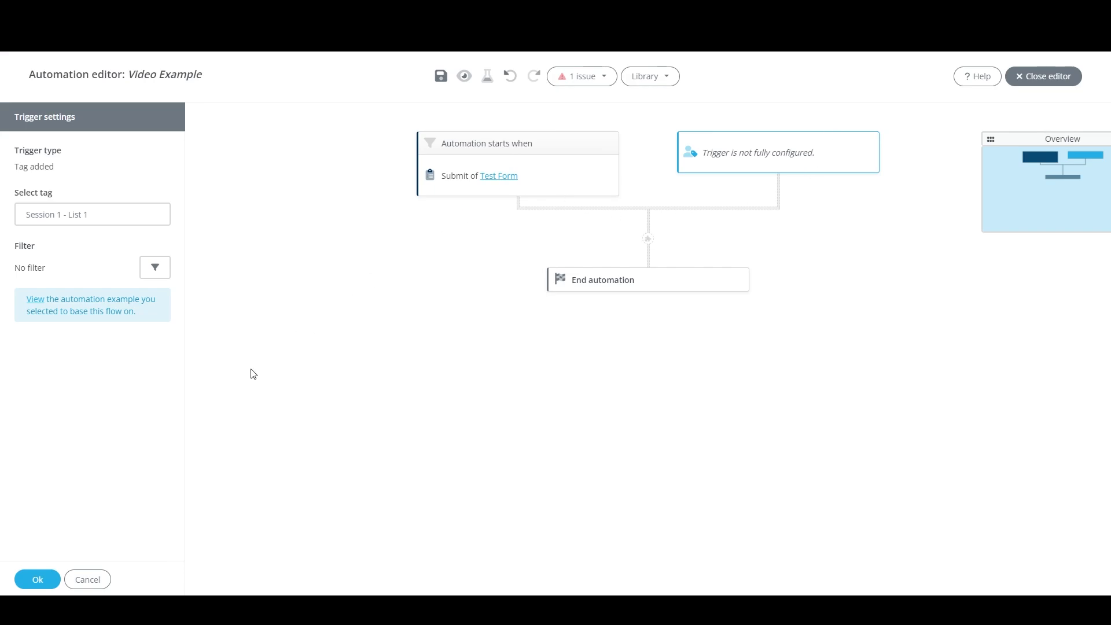
pyautogui.click(87, 580)
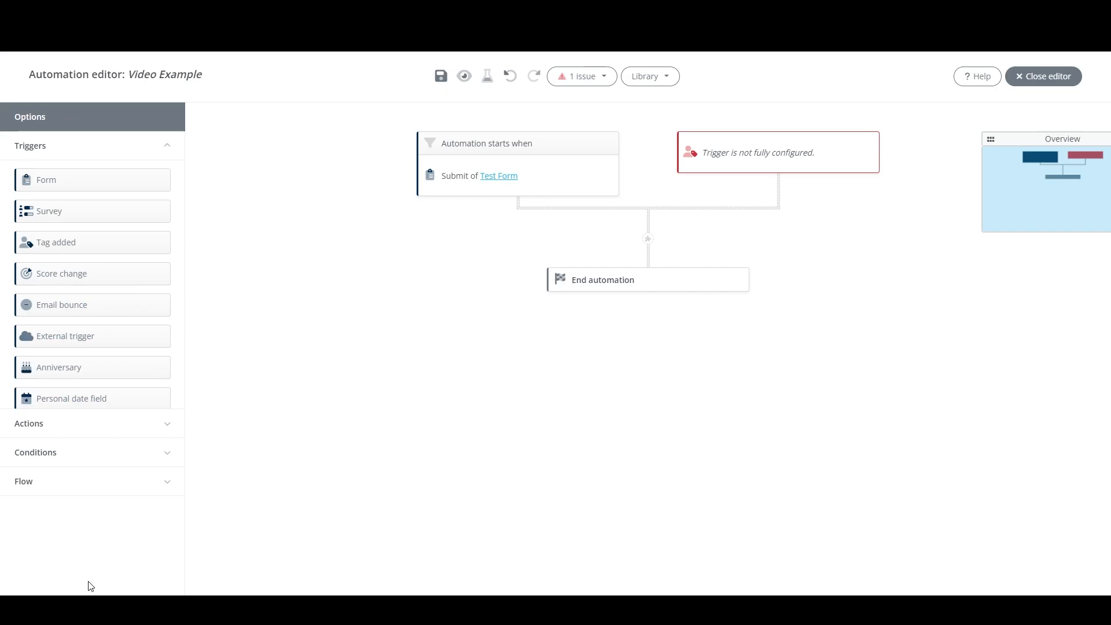
# Delete the unconfigured Tag added trigger from the automation
pyautogui.click(784, 151)
pyautogui.click(803, 169)
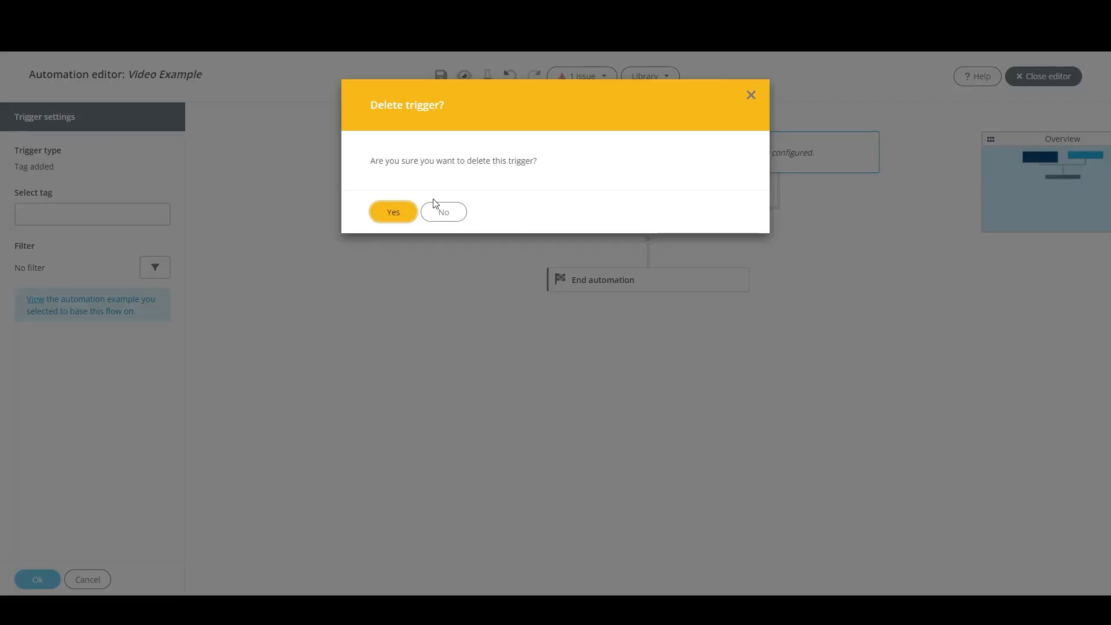
pyautogui.click(392, 213)
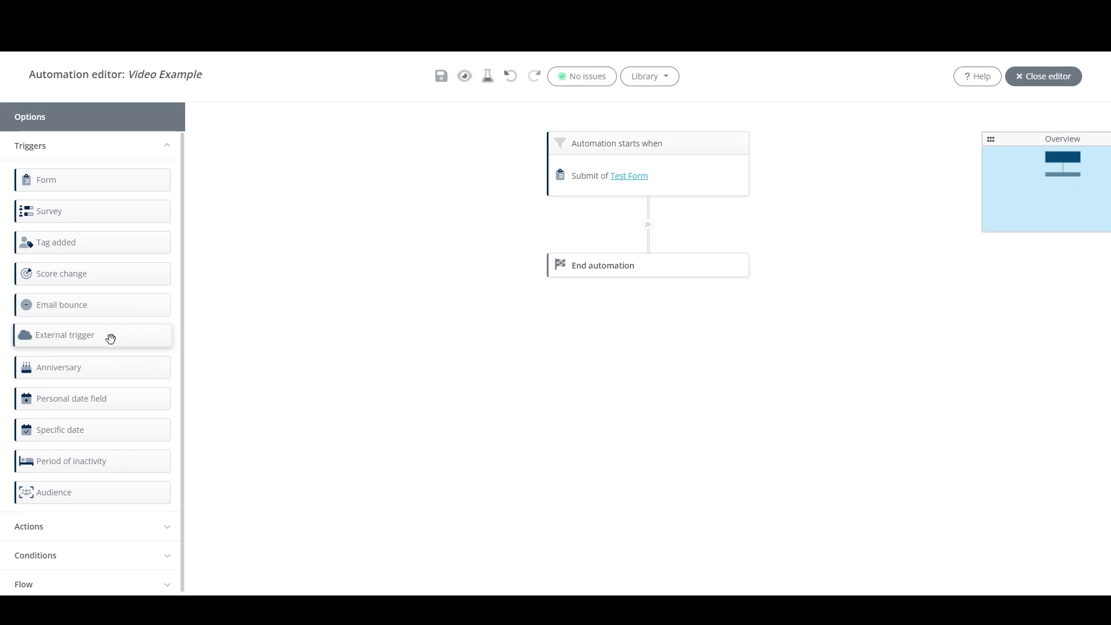
# Add an External trigger beside the form trigger, label it Video Example 2, and discard its settings
pyautogui.moveTo(111, 339); pyautogui.dragTo(388, 161)
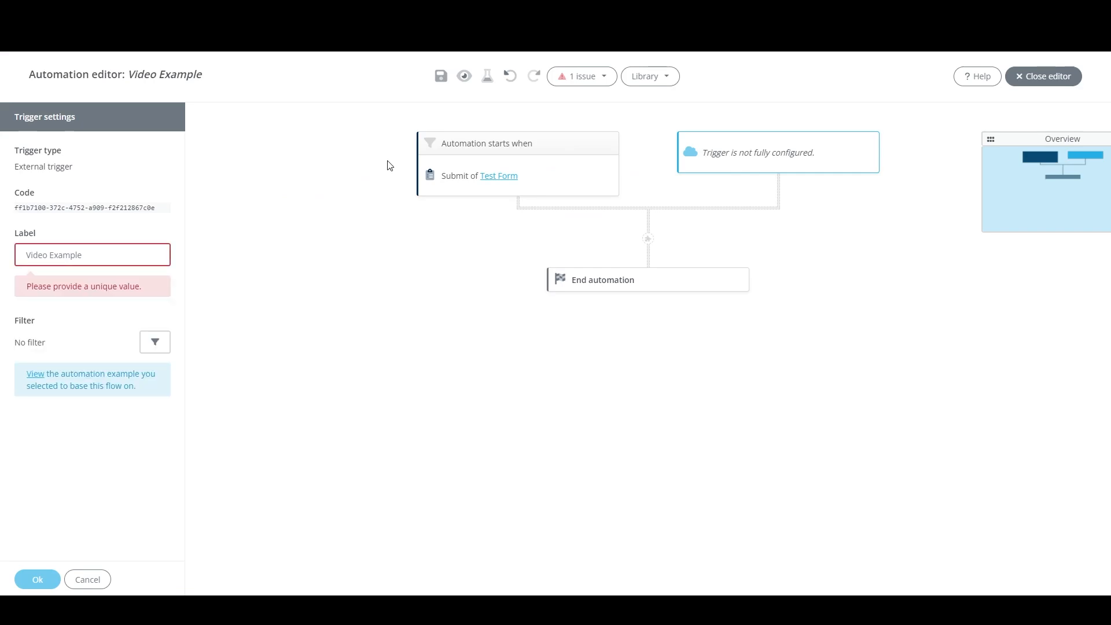
pyautogui.click(127, 250)
pyautogui.write('2')
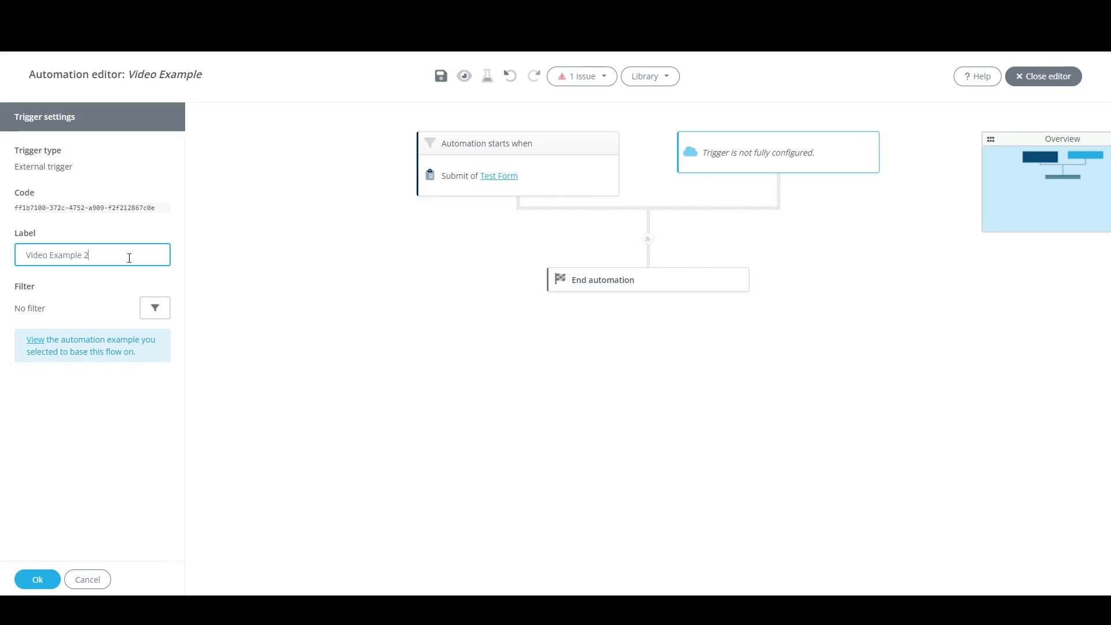
pyautogui.click(88, 579)
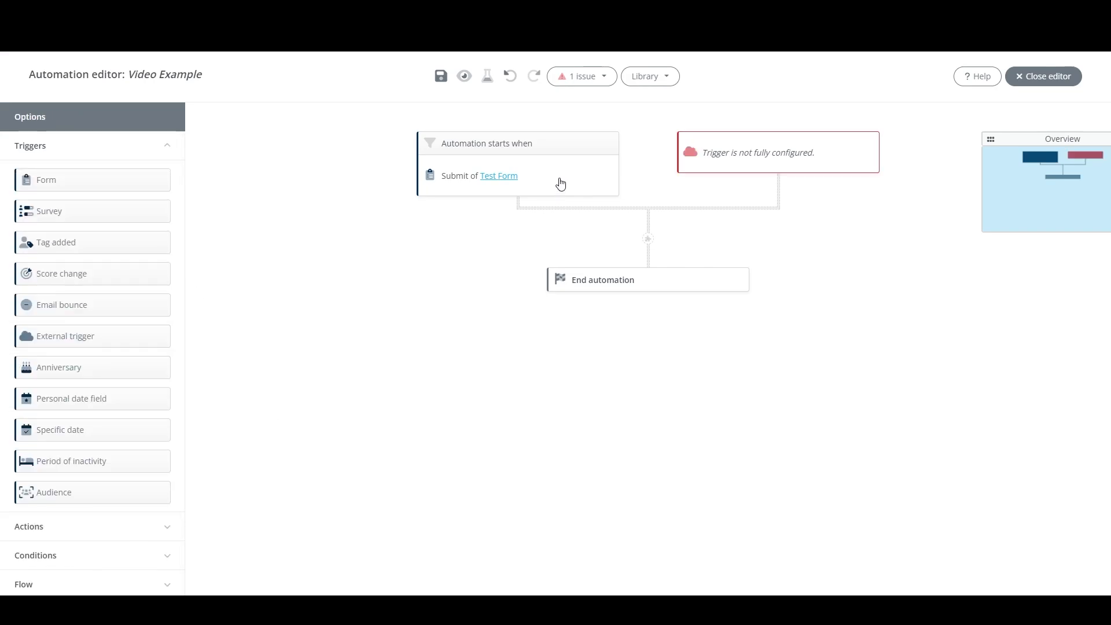
# Delete the unconfigured External trigger from the automation
pyautogui.click(771, 162)
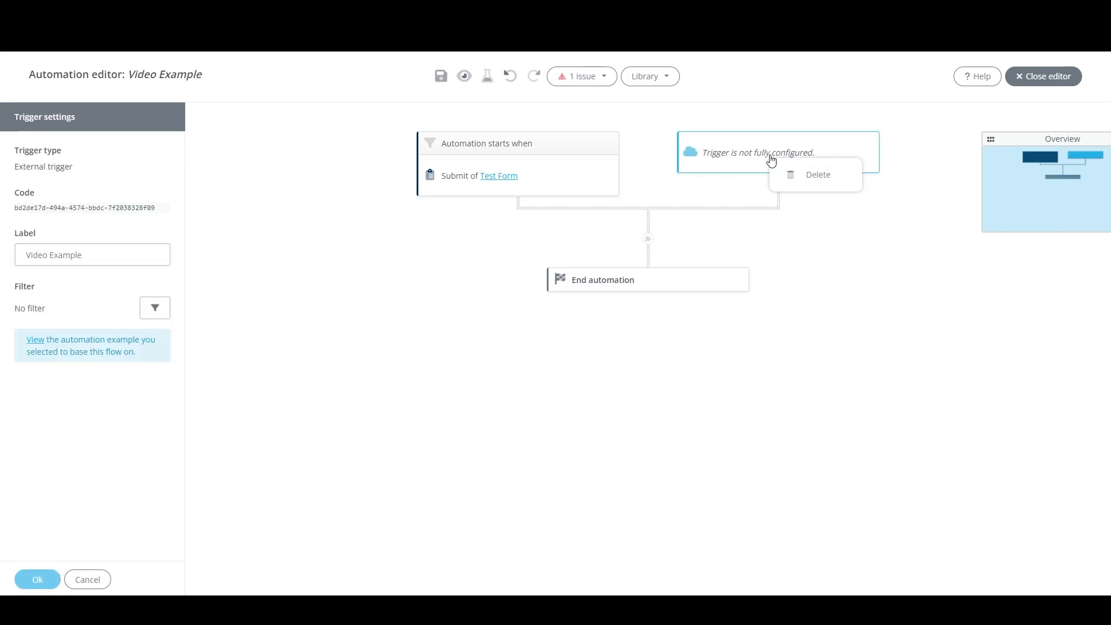
pyautogui.click(798, 178)
pyautogui.click(393, 211)
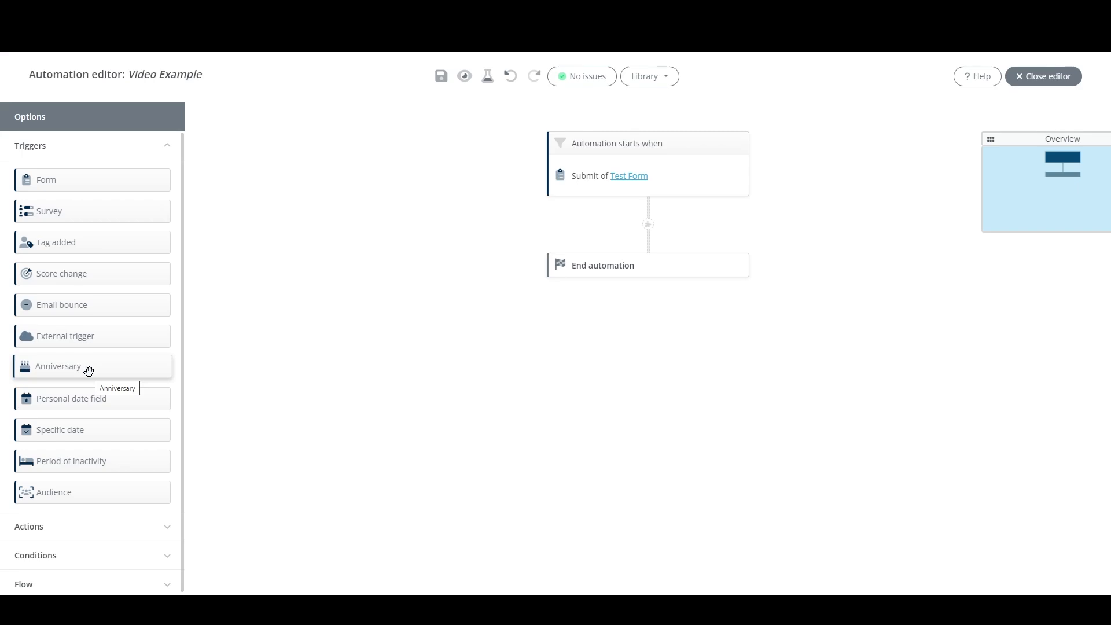
# Add an Anniversary trigger beside the form trigger to review its date field and start settings, and delete it again
pyautogui.moveTo(89, 371); pyautogui.dragTo(831, 179)
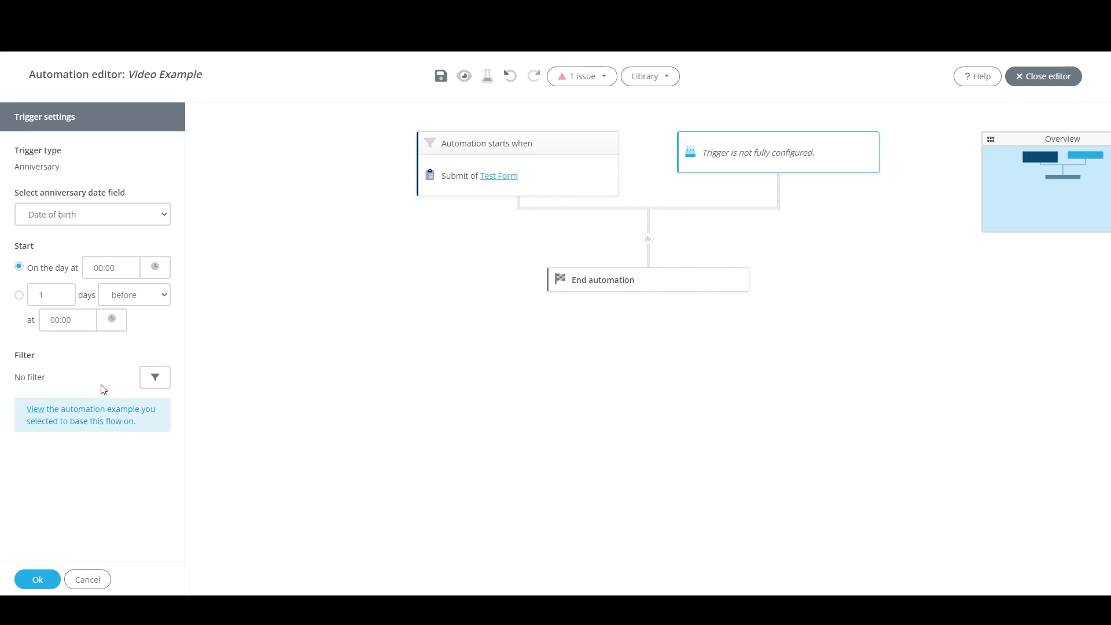
pyautogui.click(95, 577)
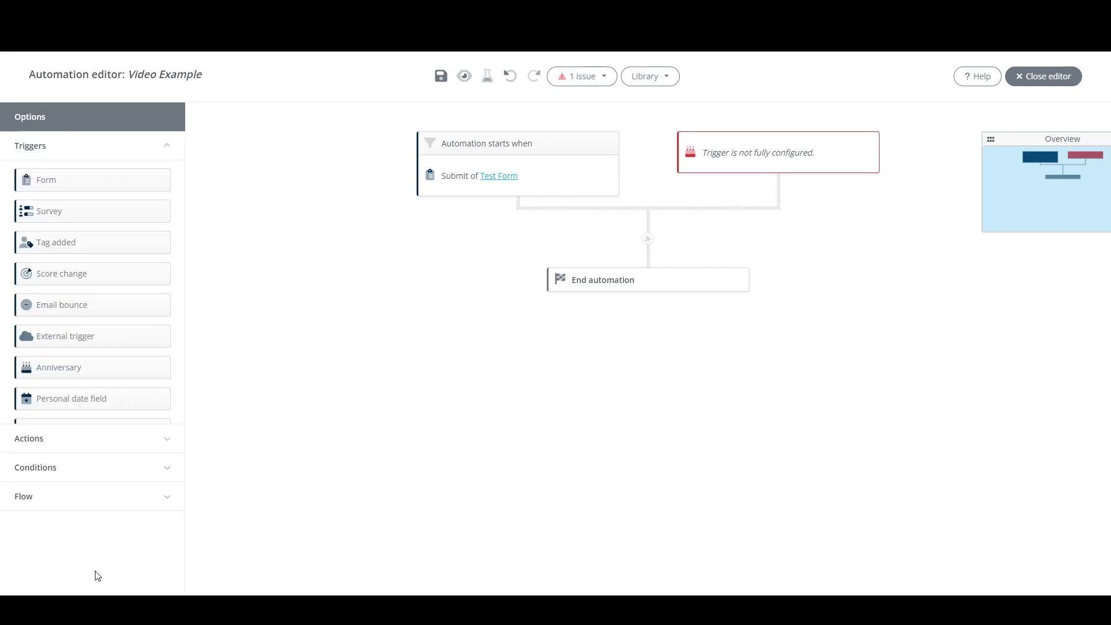
pyautogui.click(723, 161)
pyautogui.click(738, 177)
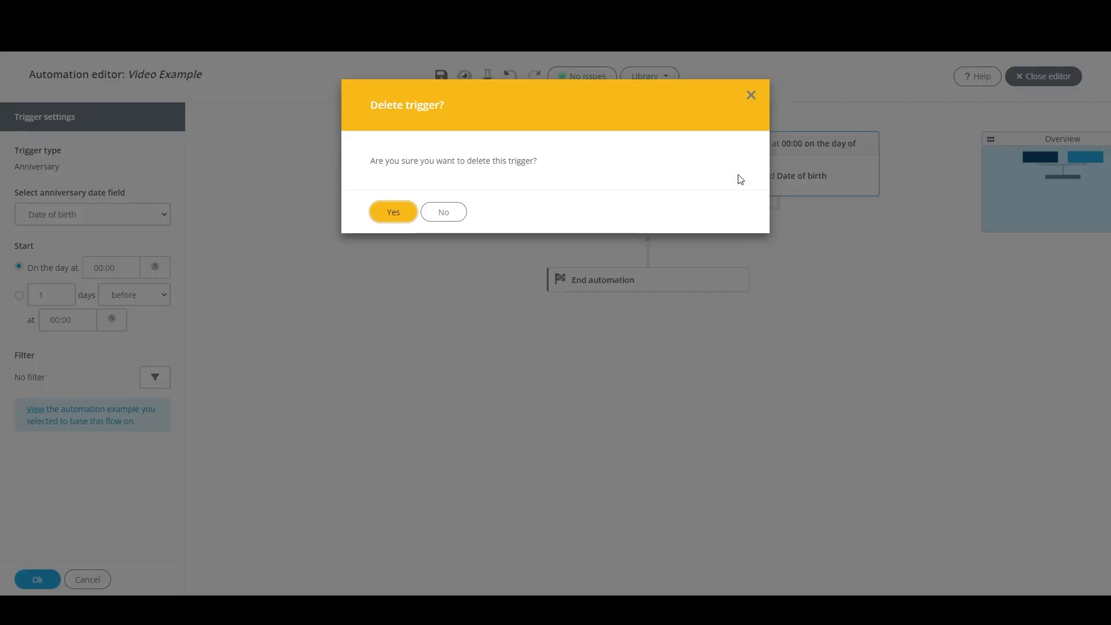
pyautogui.click(395, 213)
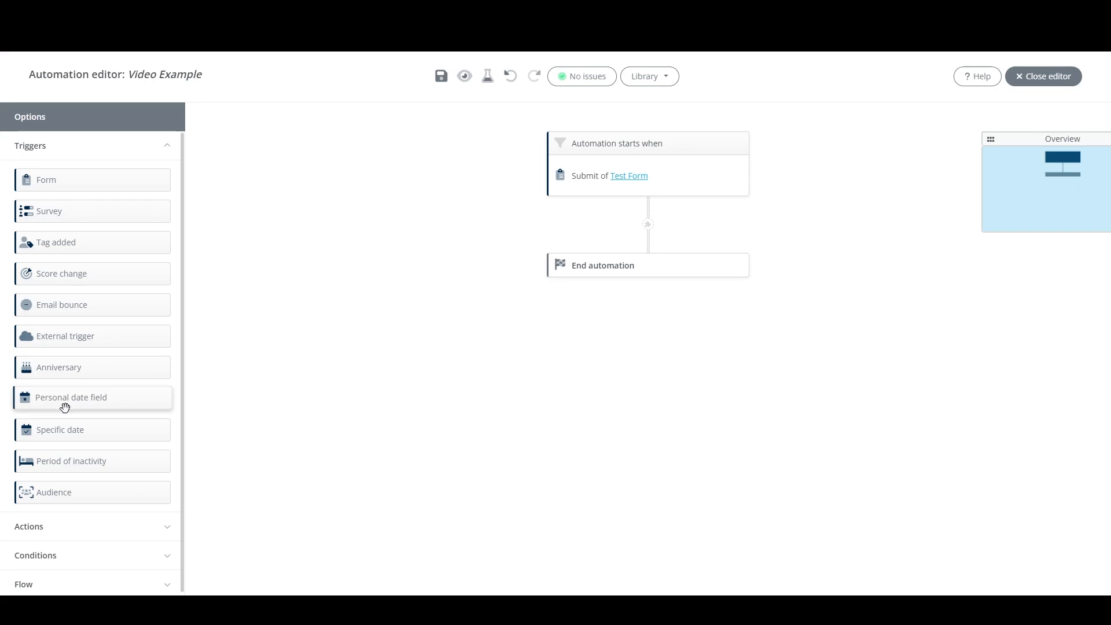
# Add a Personal date field trigger beside the form trigger to review its available date fields, and delete it again
pyautogui.moveTo(64, 408); pyautogui.dragTo(835, 188)
pyautogui.click(106, 214)
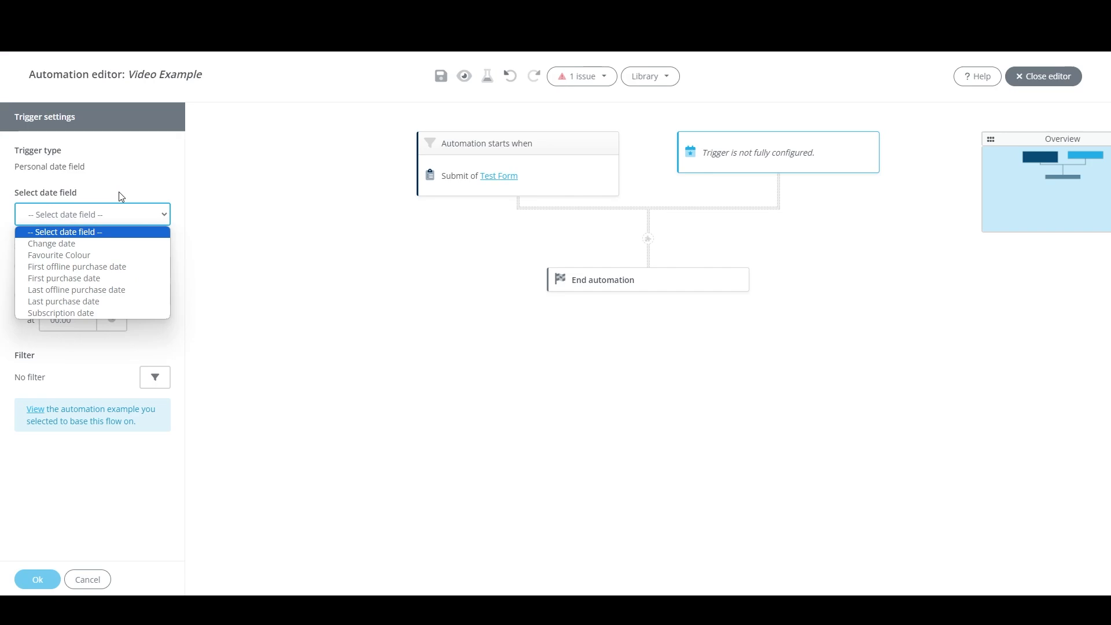
pyautogui.click(119, 192)
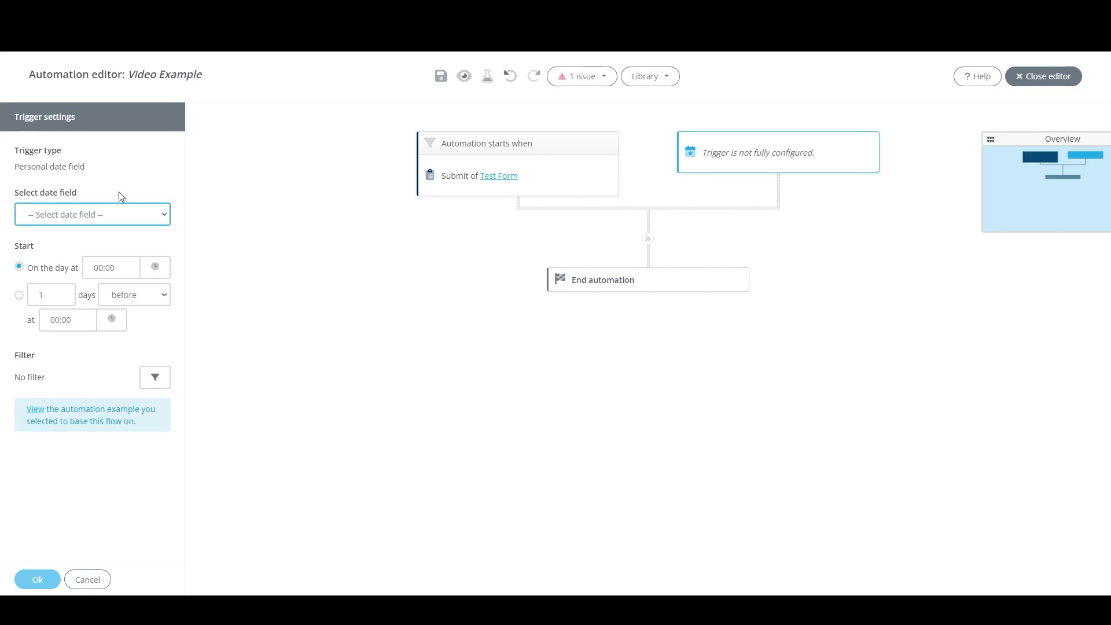
pyautogui.click(87, 579)
pyautogui.click(794, 154)
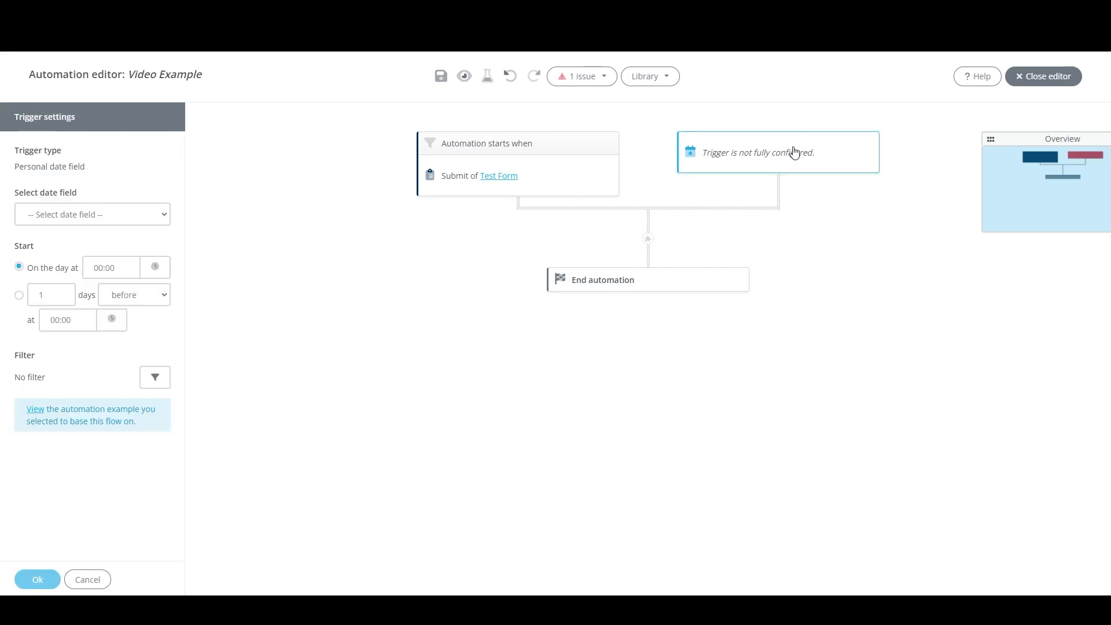
pyautogui.press('Delete')
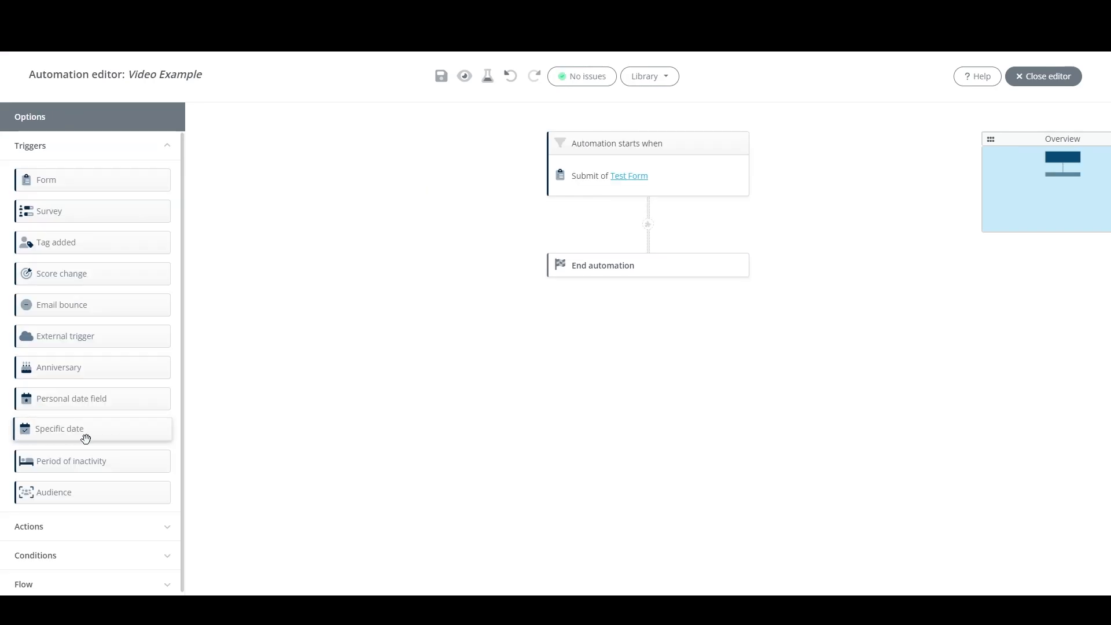
# Add a Specific date trigger beside the form trigger to review its Dynamic list filter options, and delete it again
pyautogui.moveTo(84, 438); pyautogui.dragTo(880, 164)
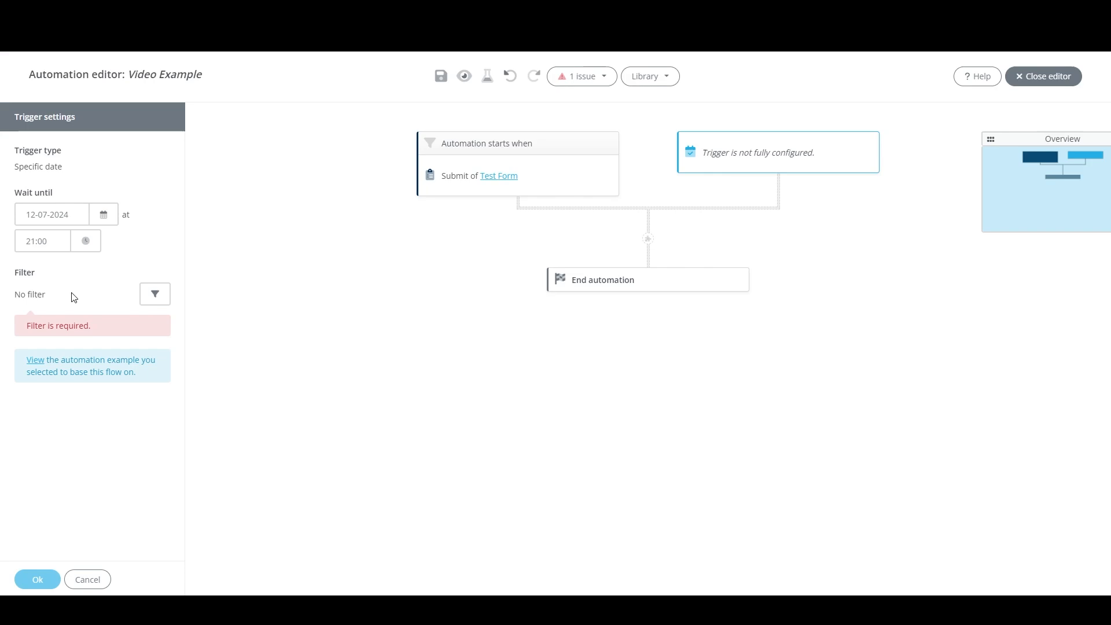
pyautogui.click(160, 297)
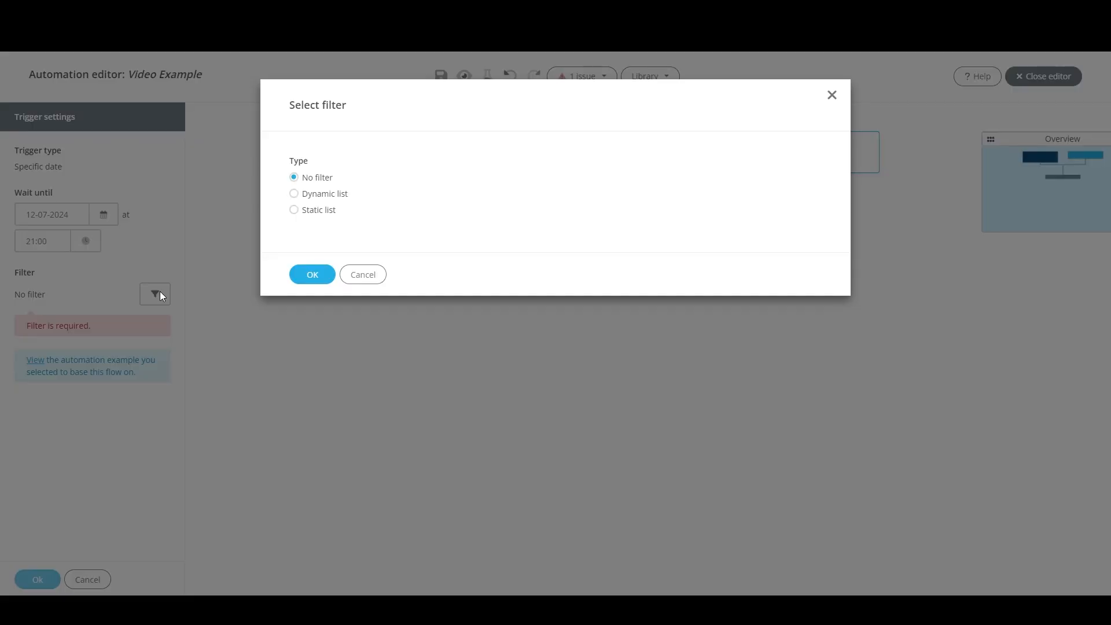
pyautogui.click(348, 195)
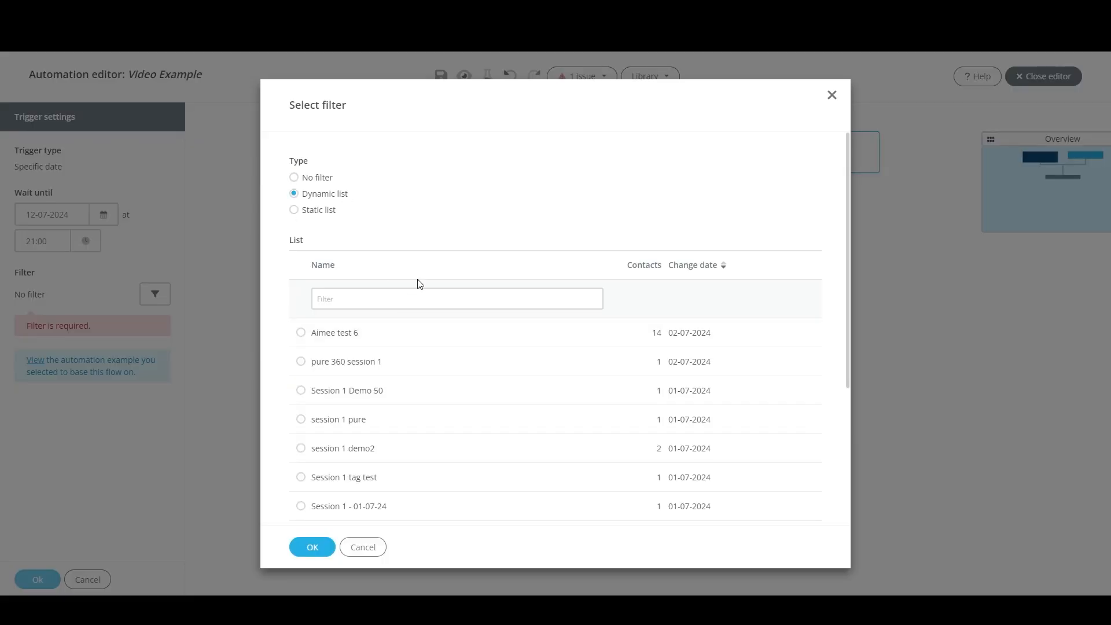
pyautogui.click(375, 547)
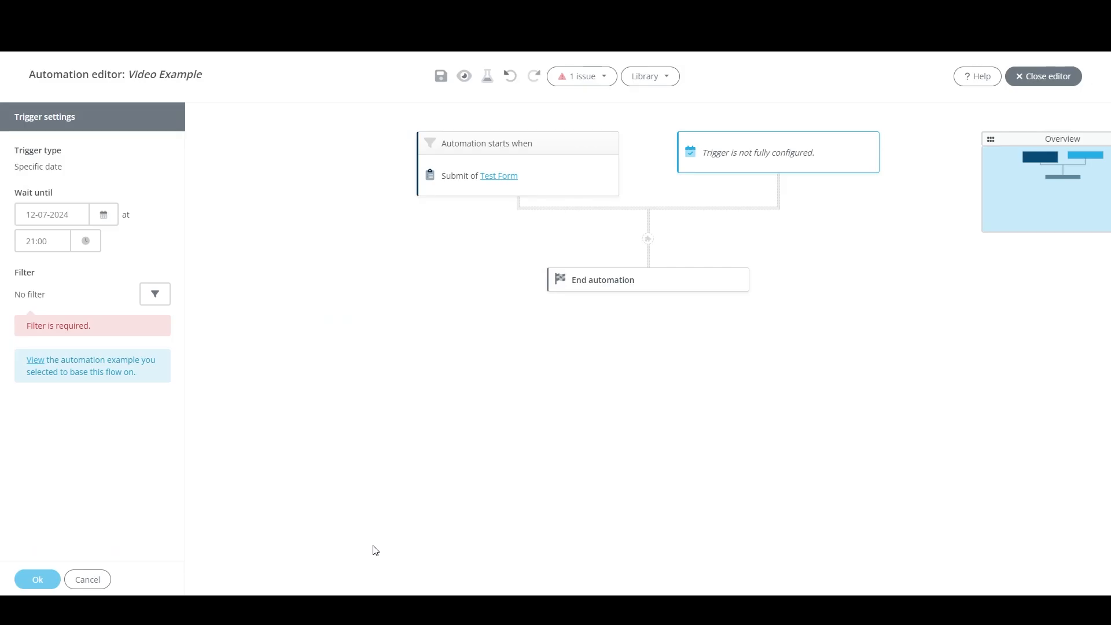
pyautogui.click(79, 584)
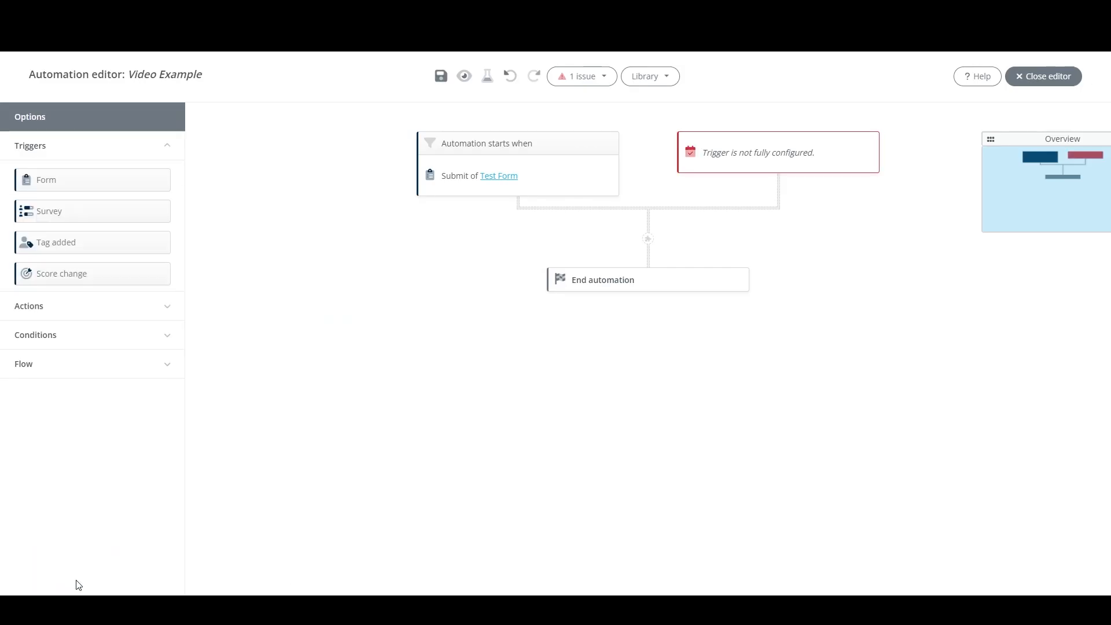
pyautogui.click(755, 171)
pyautogui.click(778, 190)
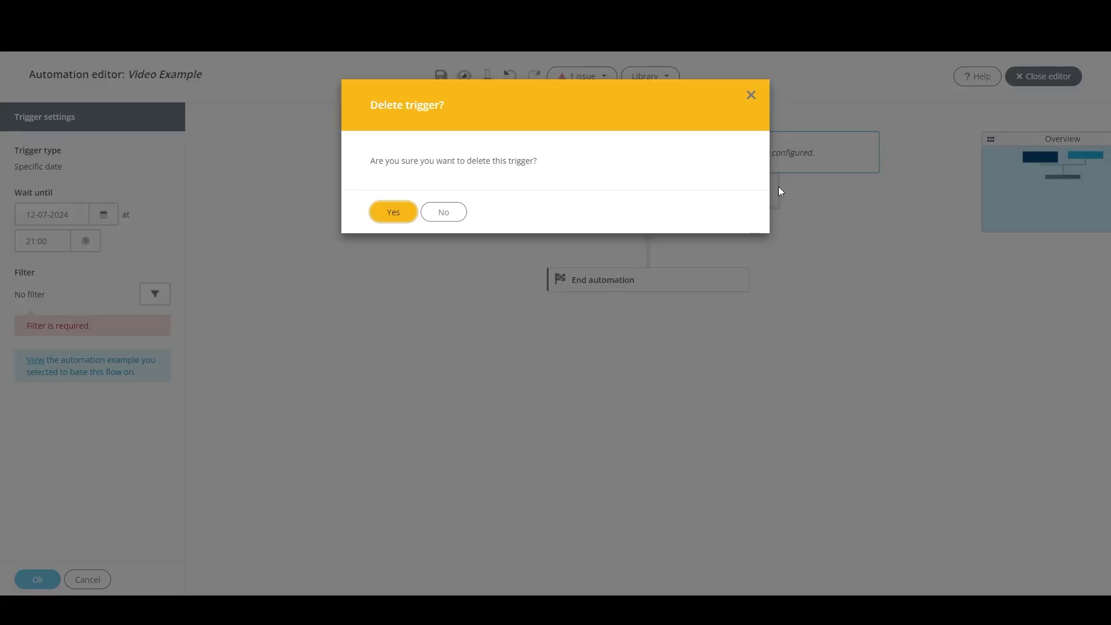
pyautogui.click(398, 213)
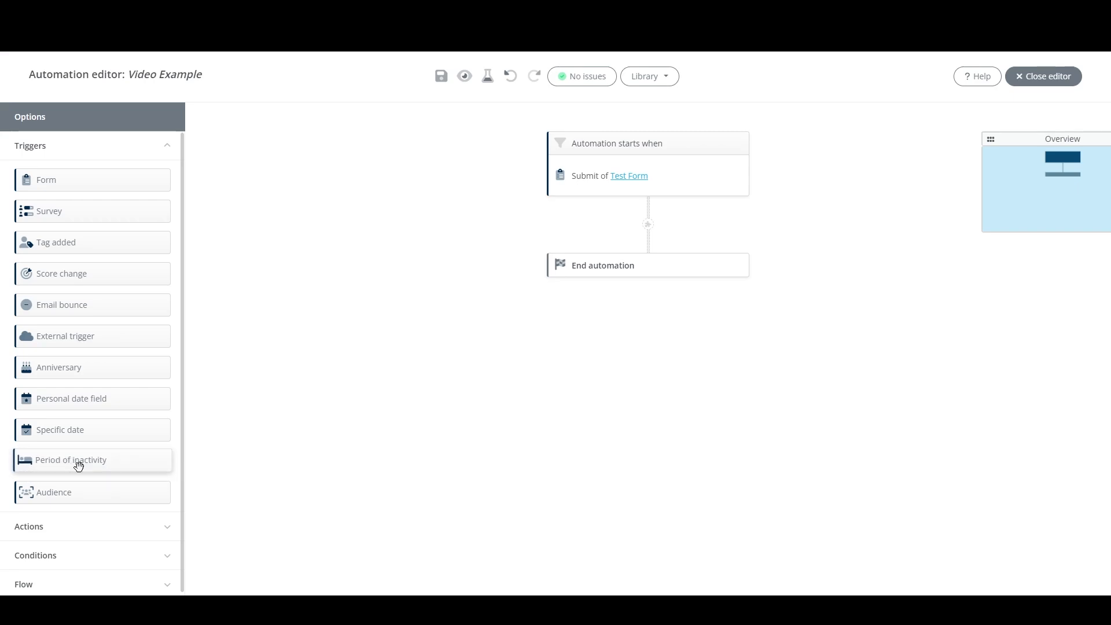
# Add a Period of inactivity trigger beside the form trigger to review its number-of-months choices, and delete it again
pyautogui.moveTo(84, 466); pyautogui.dragTo(470, 144)
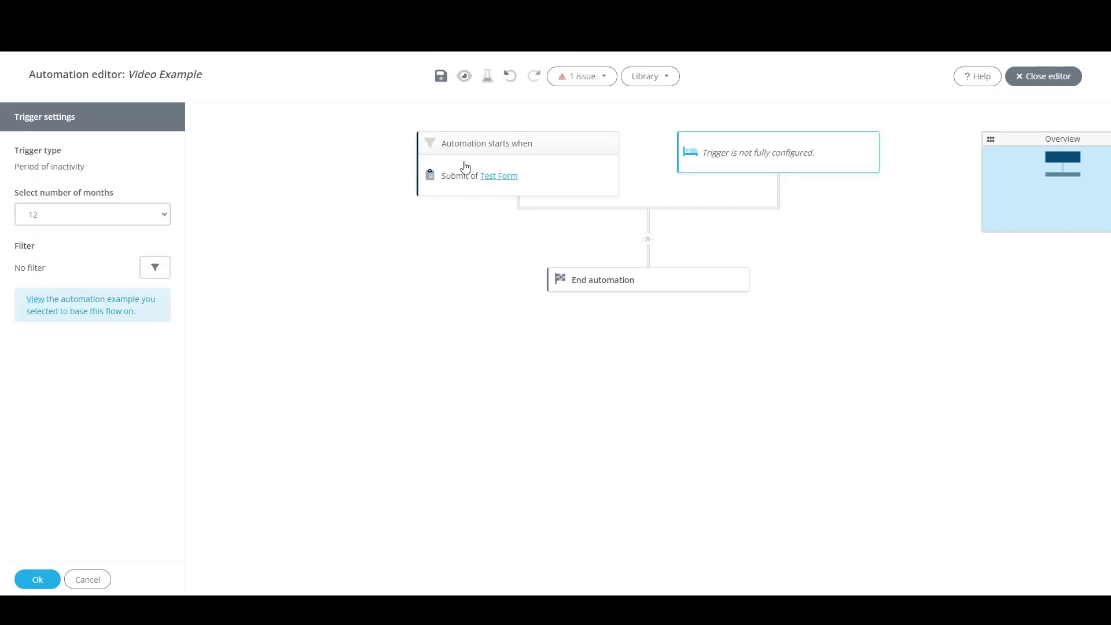
pyautogui.click(101, 212)
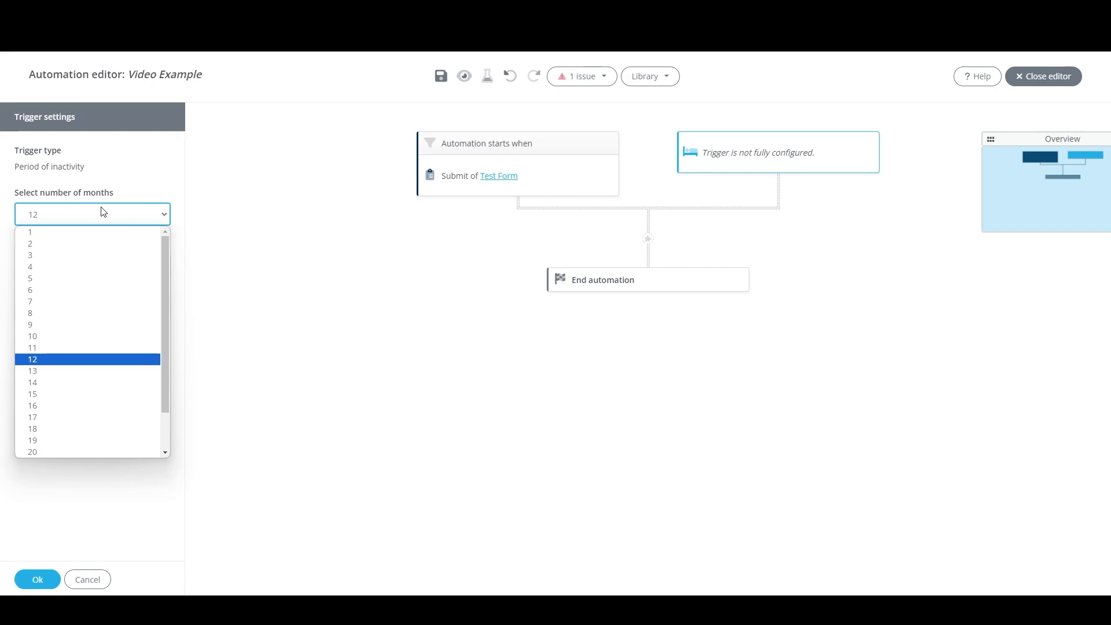
pyautogui.click(128, 179)
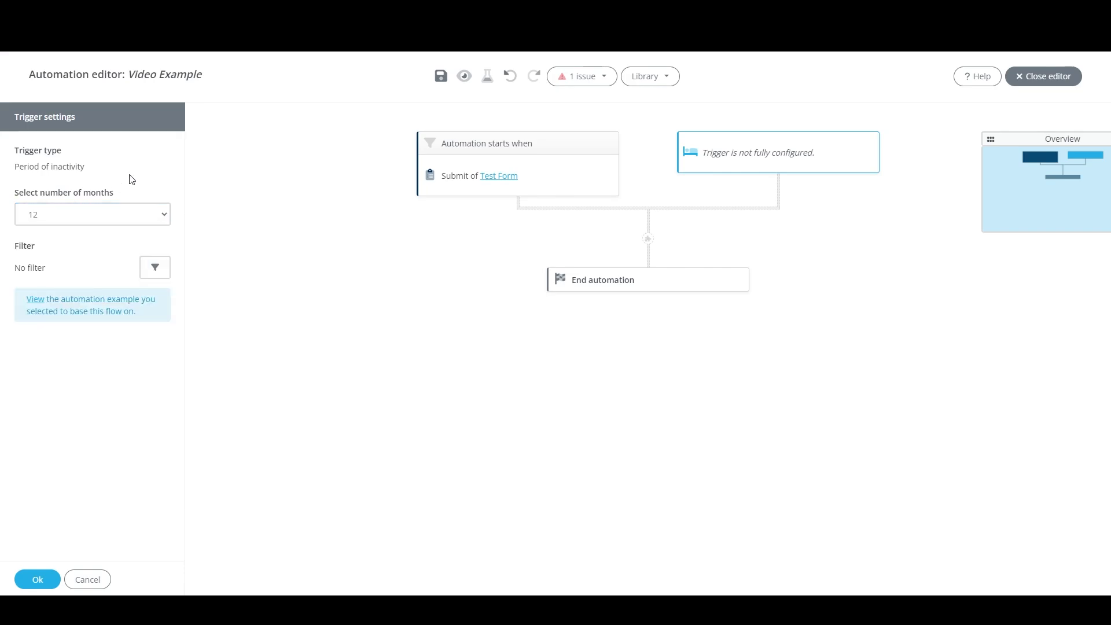
pyautogui.click(100, 582)
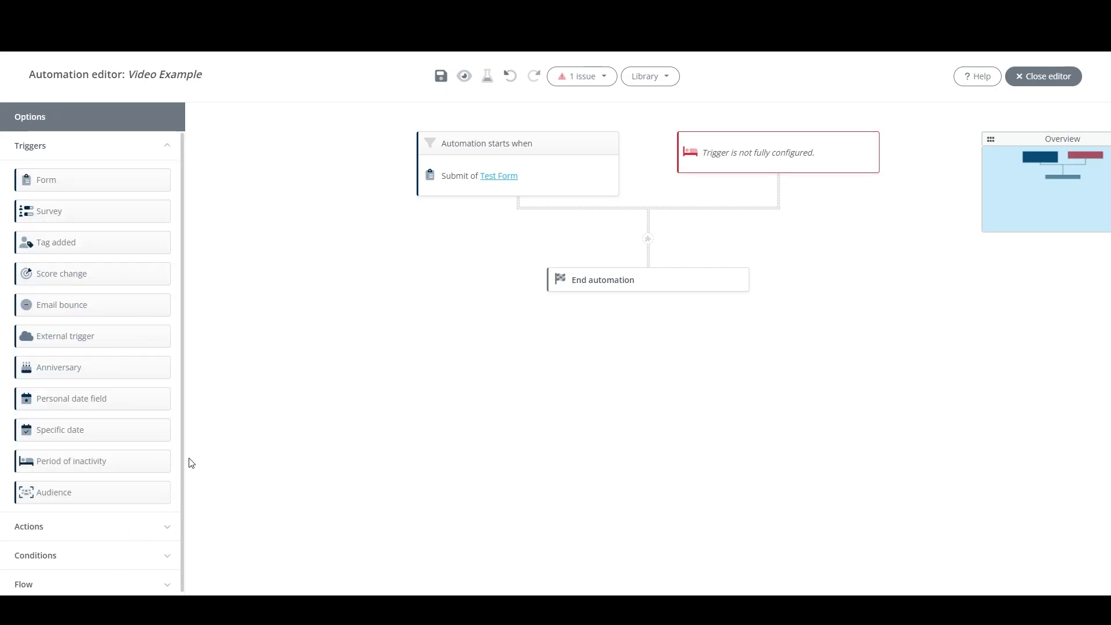
pyautogui.click(739, 165)
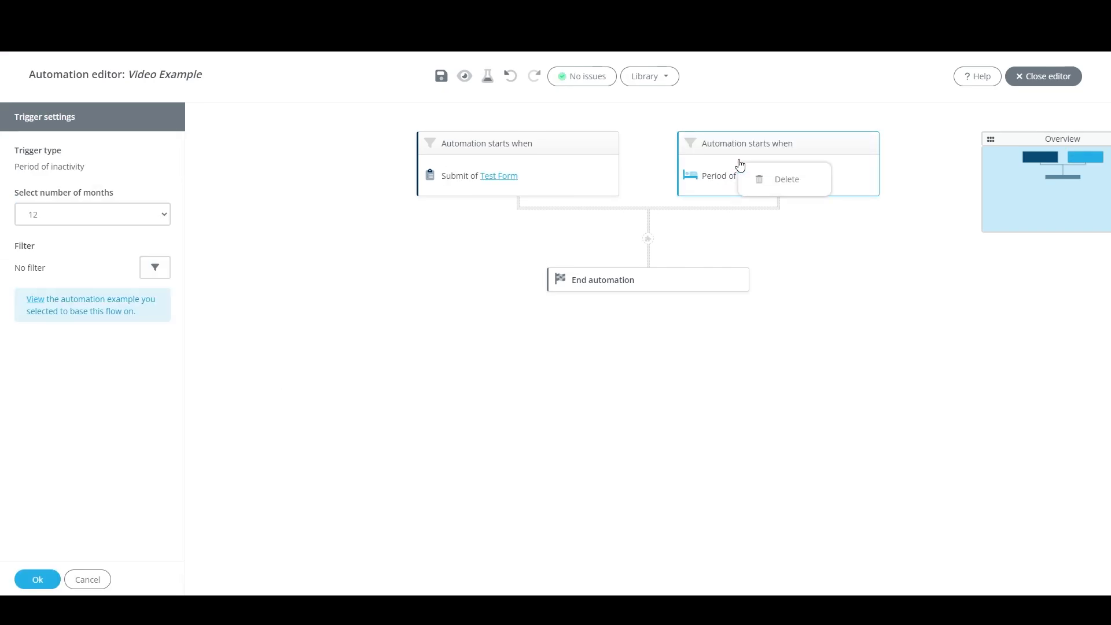
pyautogui.click(769, 180)
pyautogui.click(395, 214)
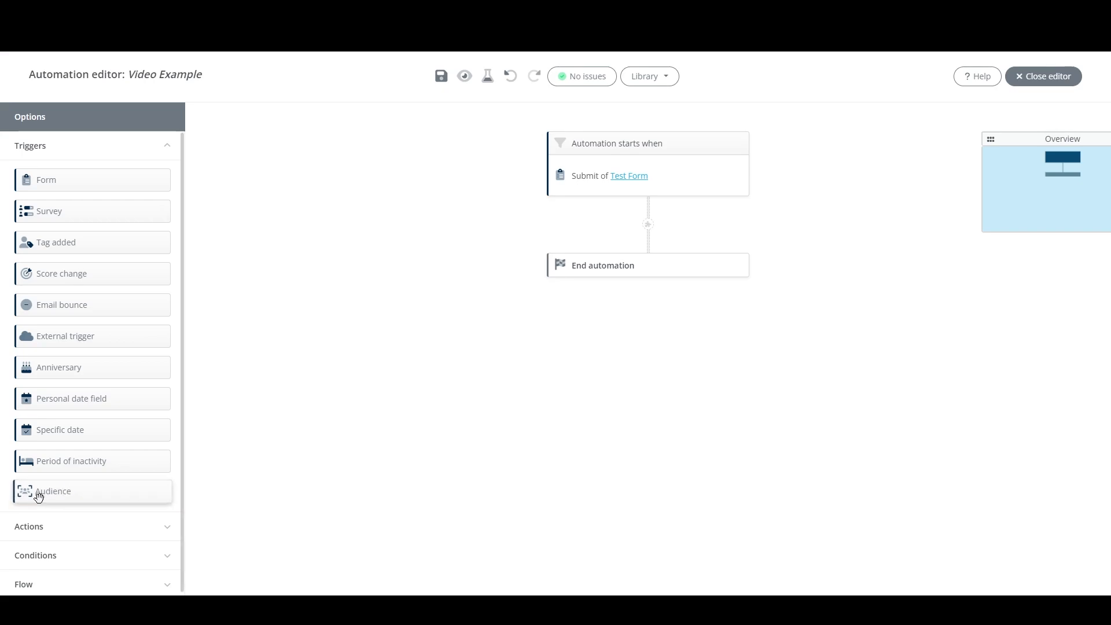
# Add an Audience trigger beside the form trigger to review its audience selection, and delete it again
pyautogui.moveTo(38, 496); pyautogui.dragTo(842, 166)
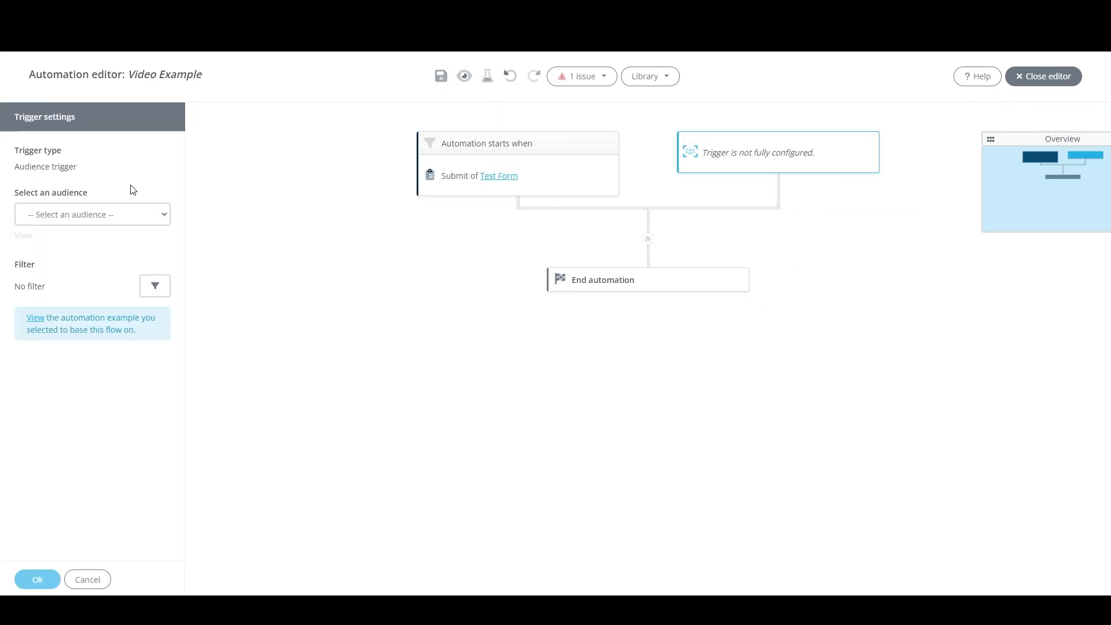
pyautogui.click(110, 215)
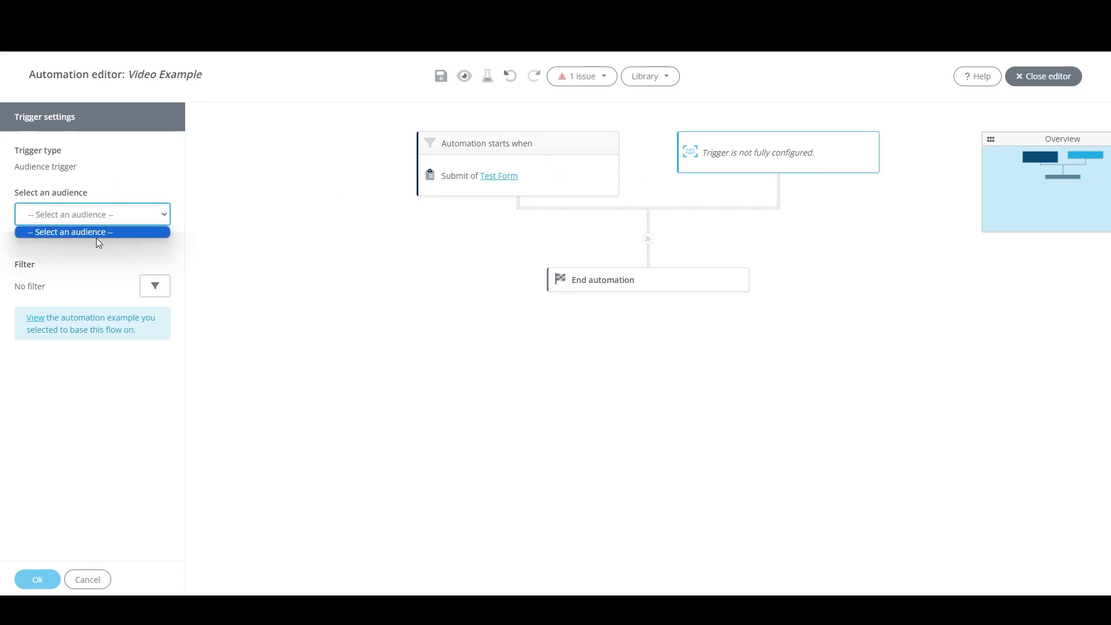
pyautogui.click(103, 581)
pyautogui.click(768, 155)
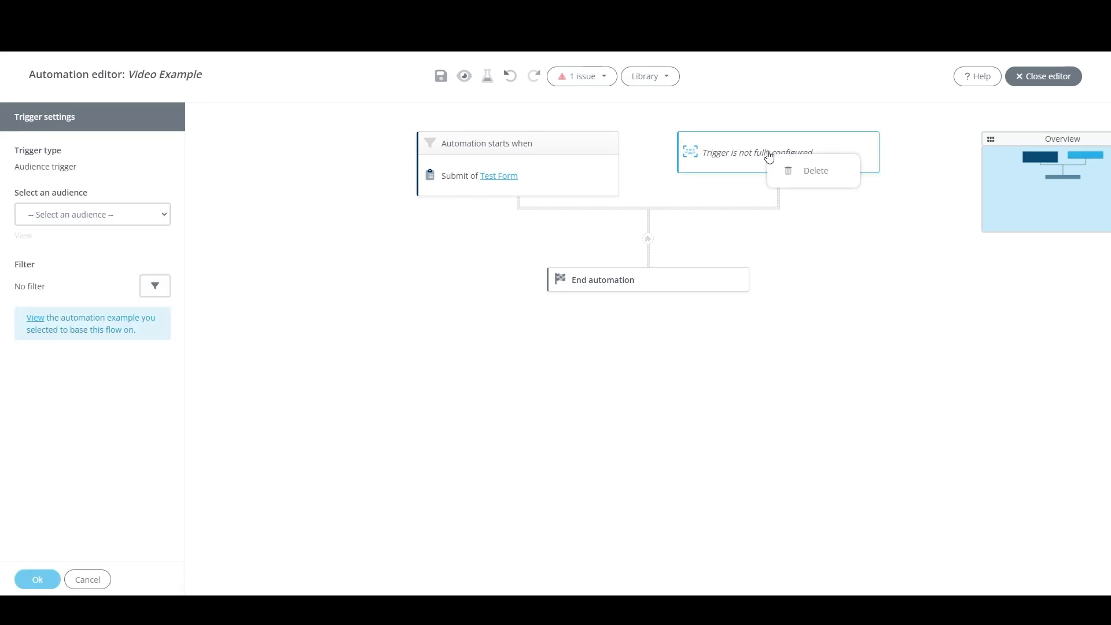
pyautogui.click(823, 176)
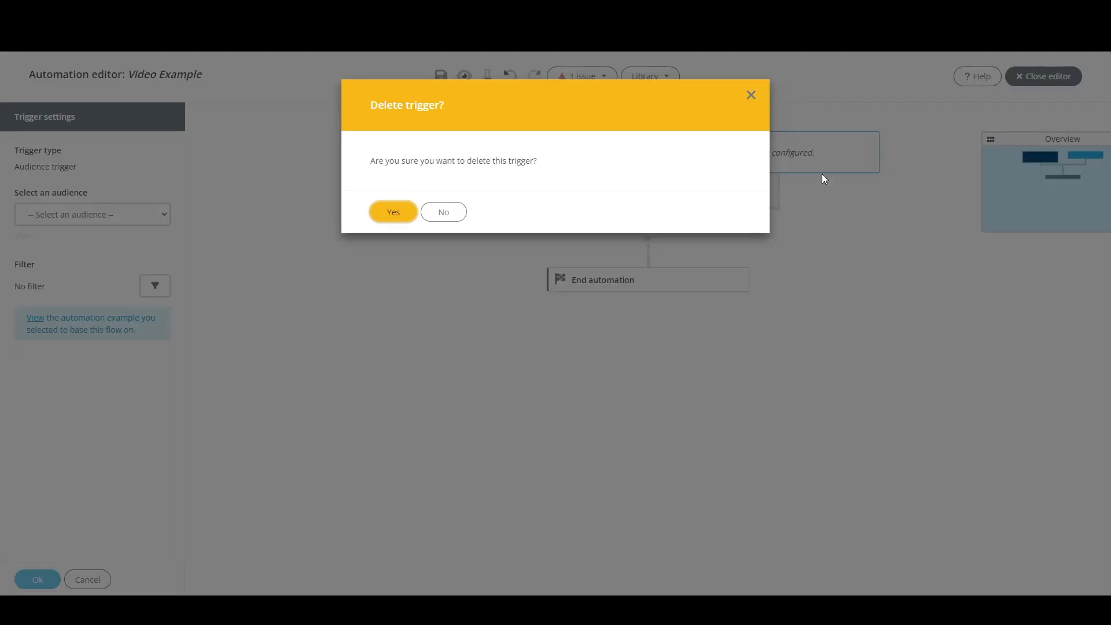
pyautogui.click(410, 212)
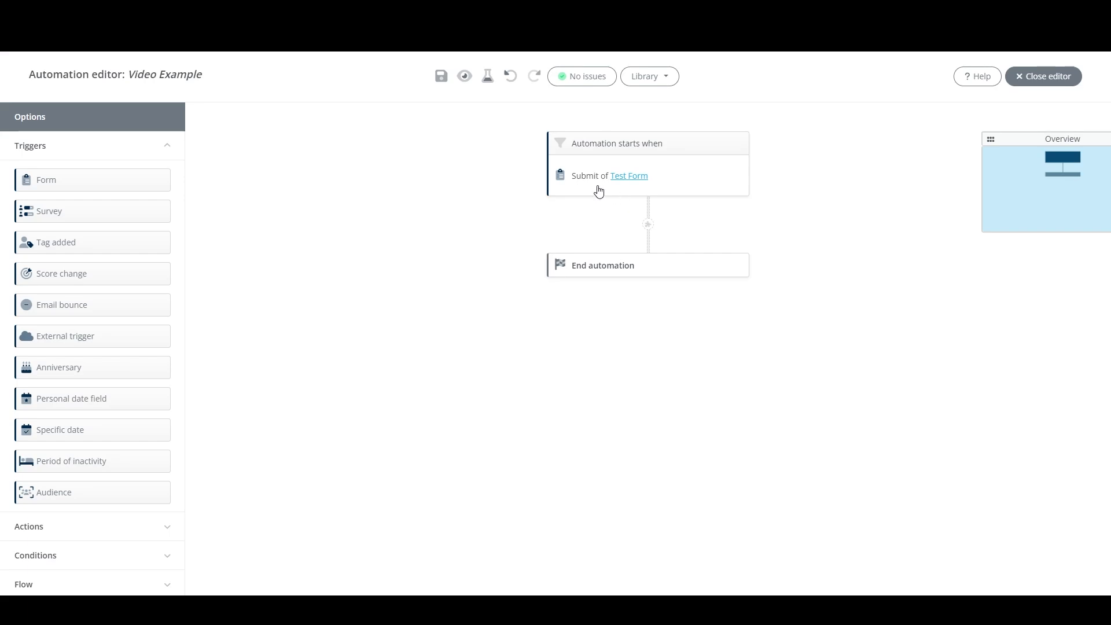
# Add an Email action between the form trigger and the end of the automation, using the message Session 3 Automation Message
pyautogui.click(148, 529)
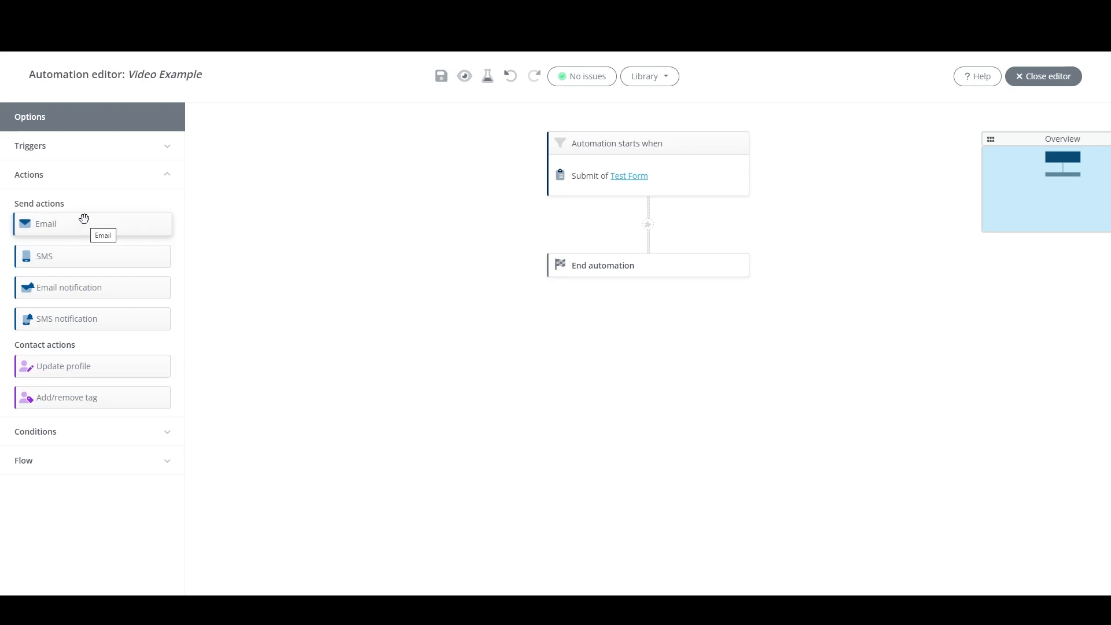
pyautogui.moveTo(71, 225); pyautogui.dragTo(660, 236)
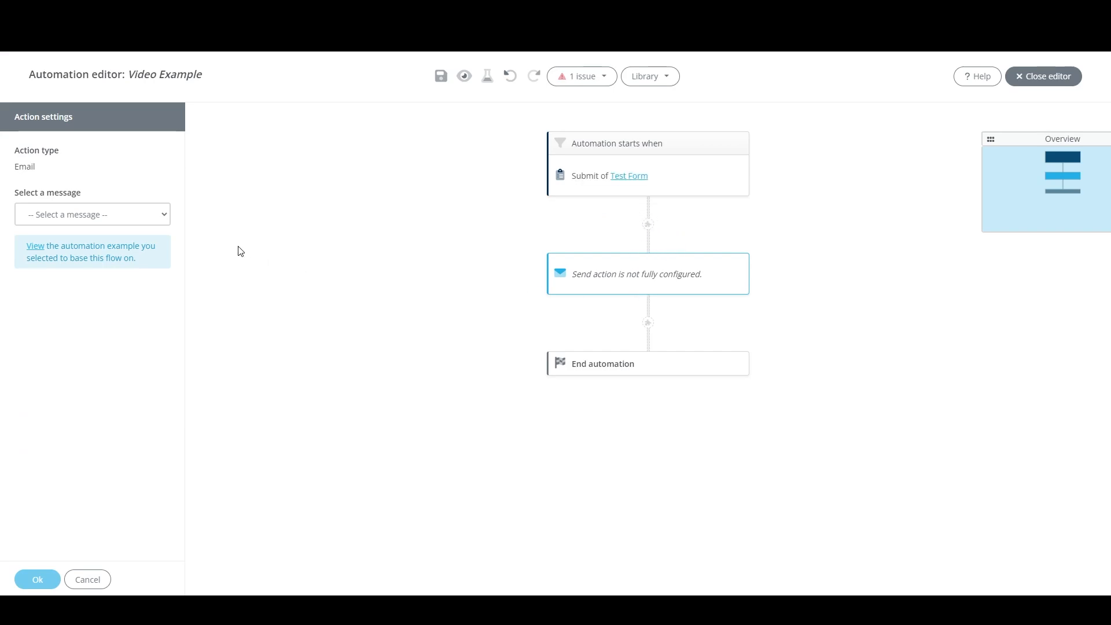
pyautogui.click(105, 223)
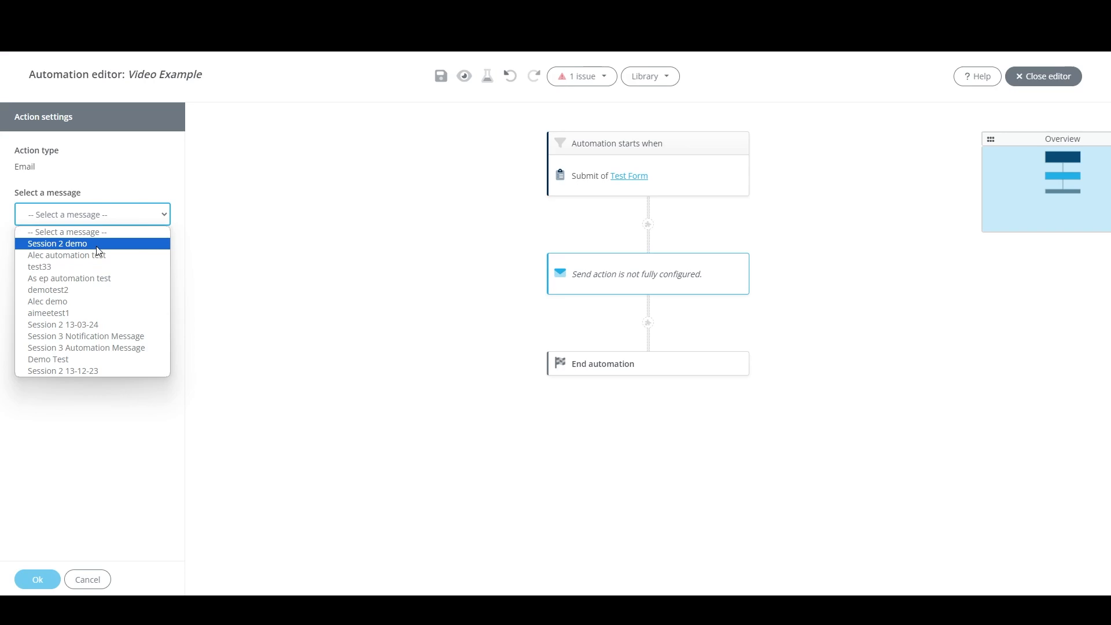
pyautogui.click(116, 348)
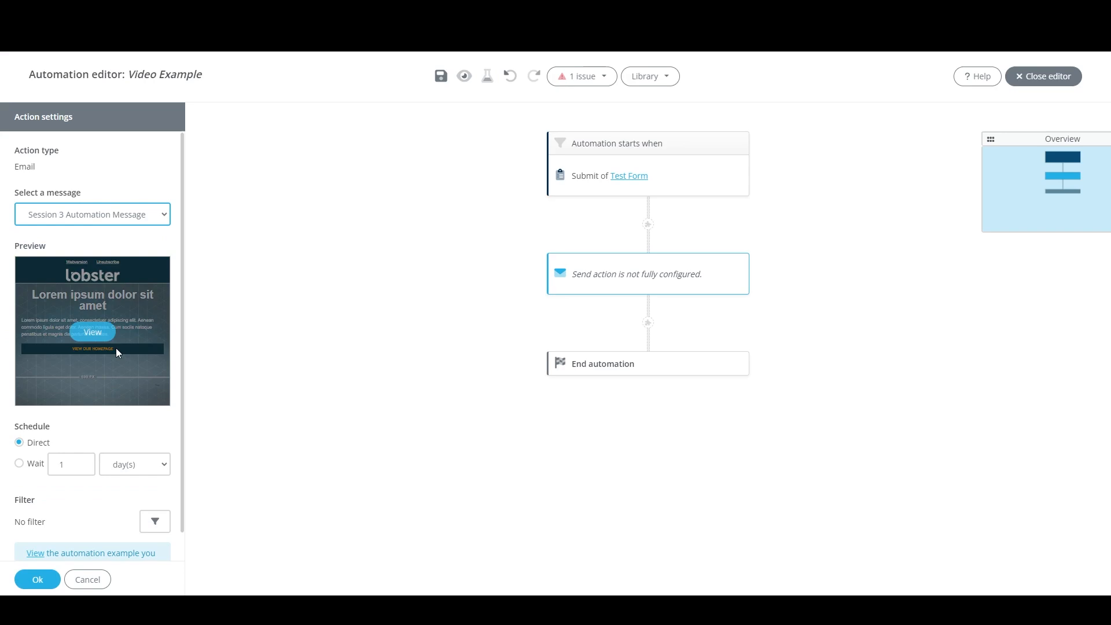
# Preview the selected email message in full and confirm the email action with its Direct schedule and no filter
pyautogui.moveTo(129, 310)
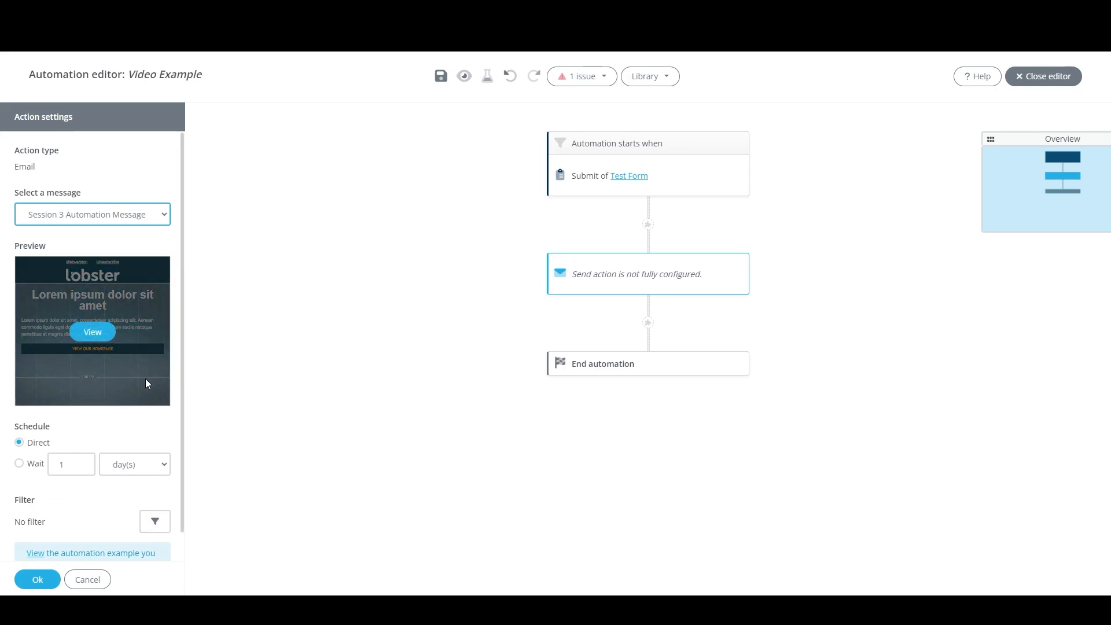
pyautogui.click(94, 331)
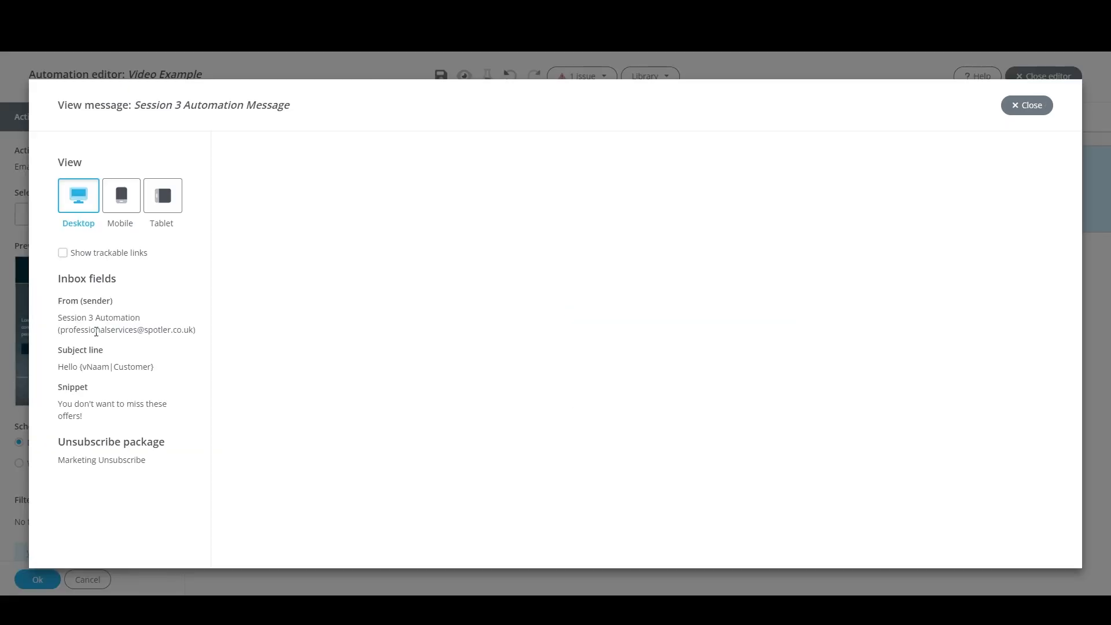
pyautogui.scroll(-15, 551, 349)
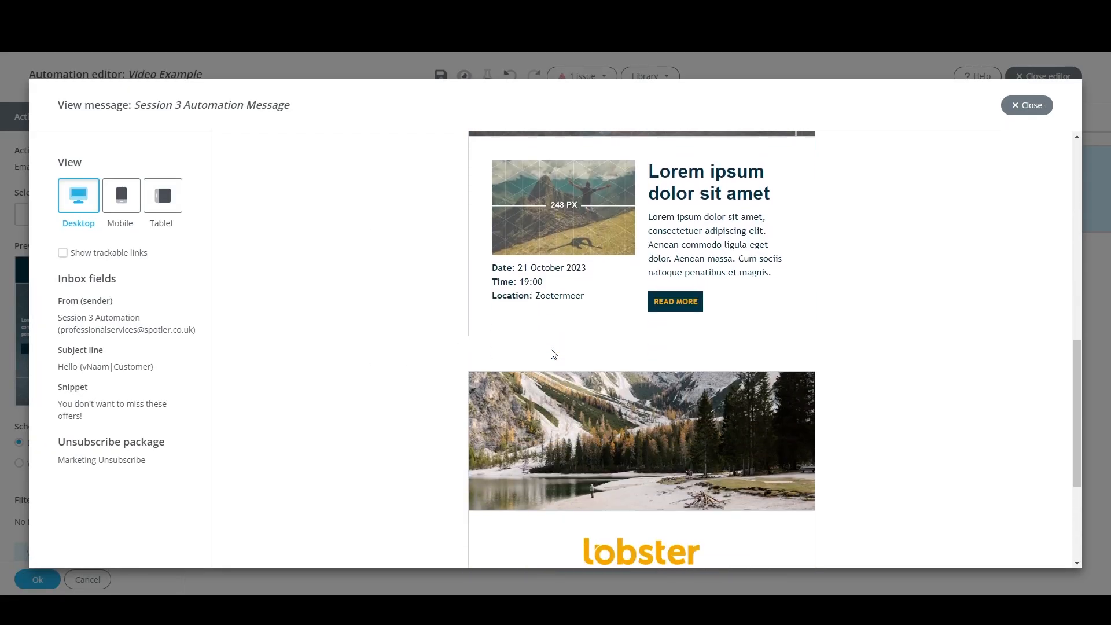
pyautogui.scroll(15, 552, 353)
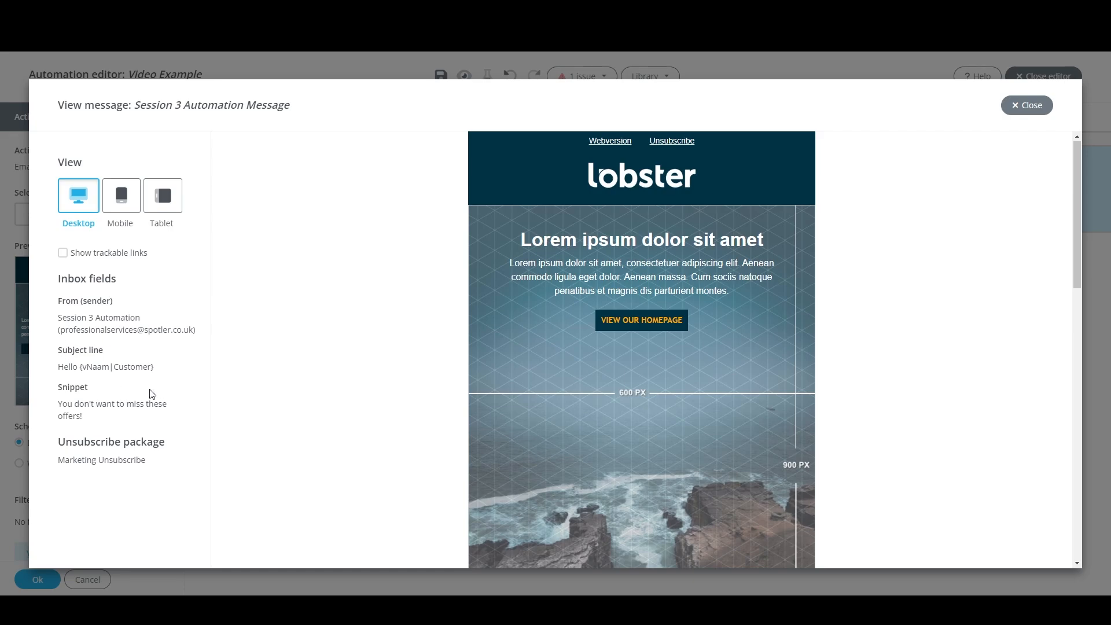
pyautogui.click(1019, 114)
pyautogui.scroll(-1, 60, 433)
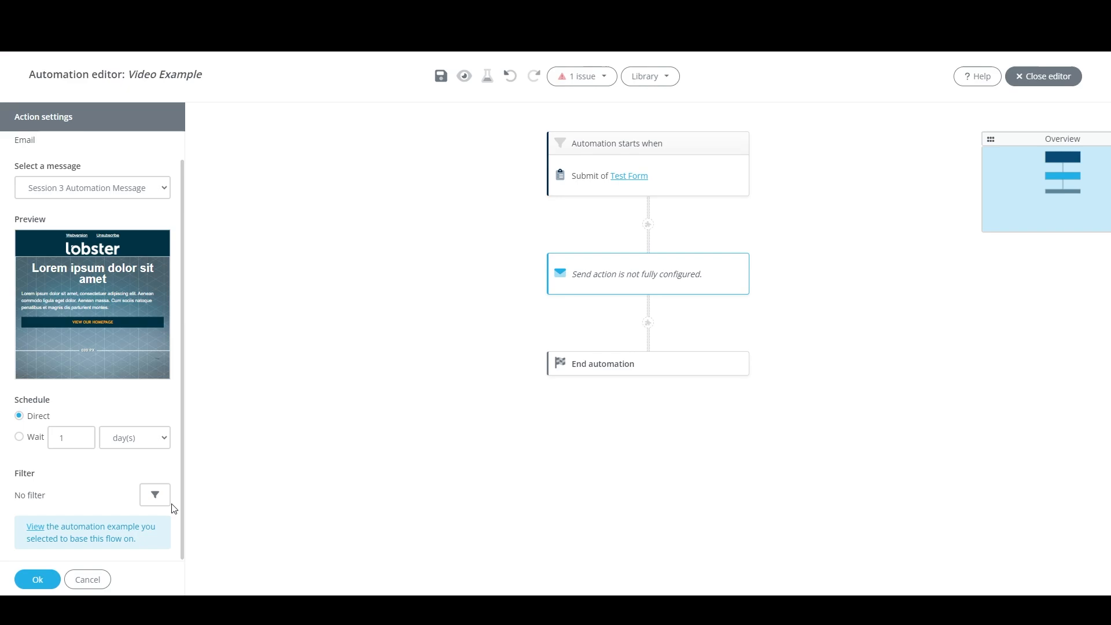
pyautogui.click(37, 580)
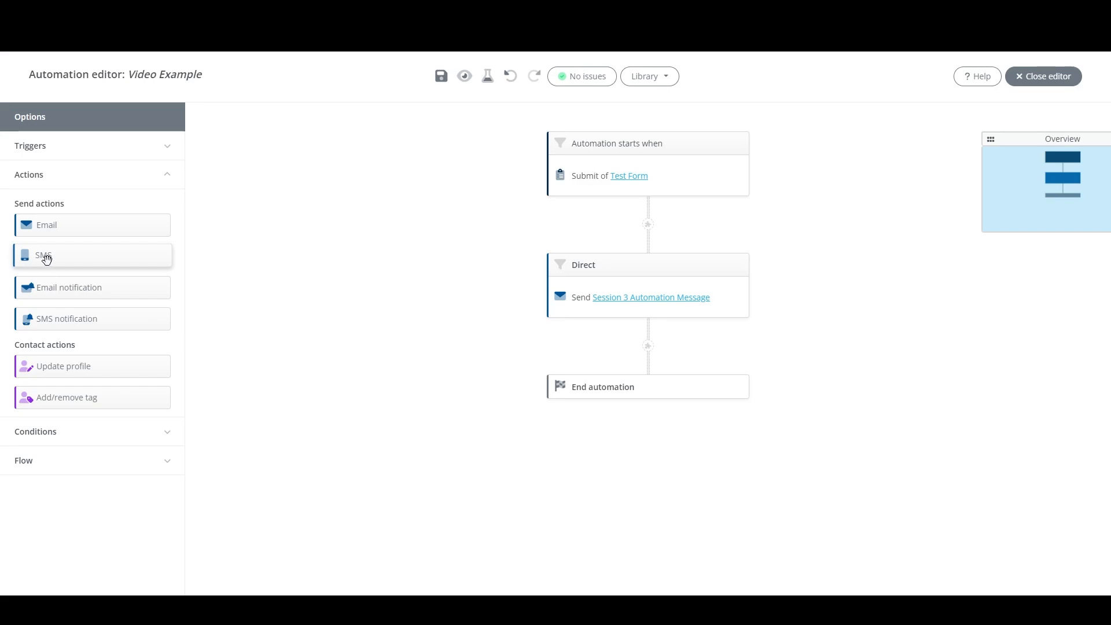
# Add an SMS action after the email action, select SMS 2 to review its settings, and delete the action again
pyautogui.moveTo(47, 259); pyautogui.dragTo(697, 347)
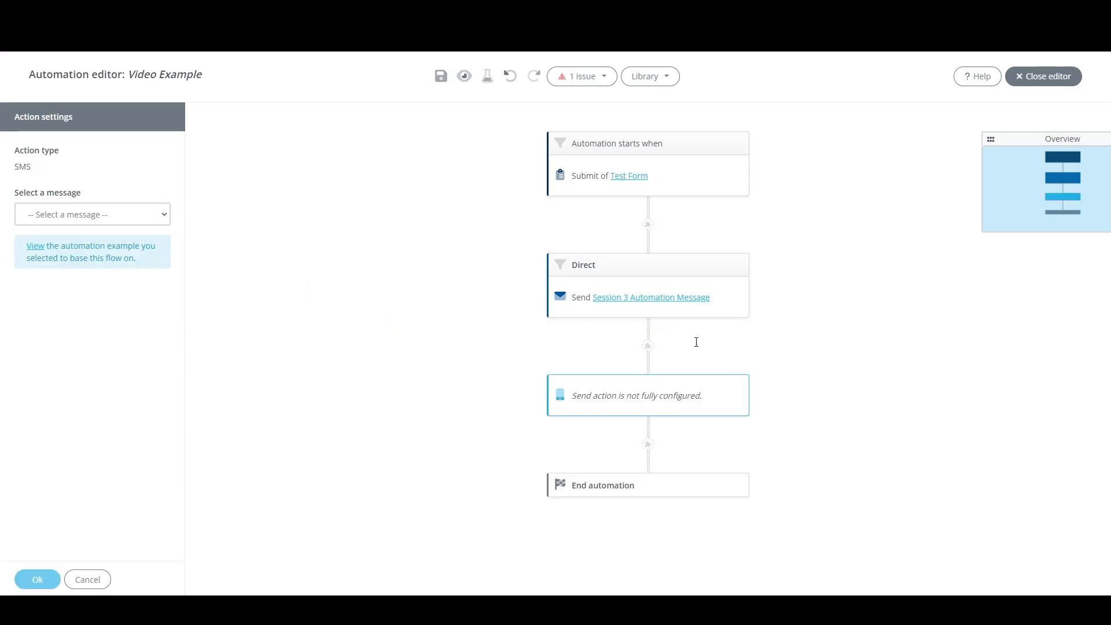
pyautogui.click(103, 214)
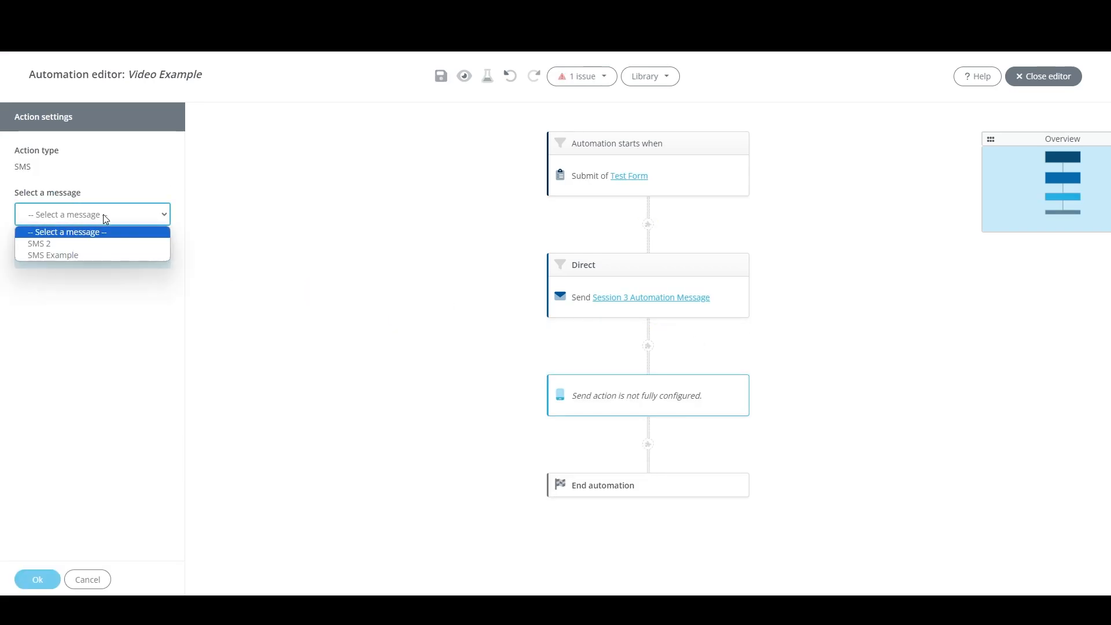
pyautogui.click(61, 244)
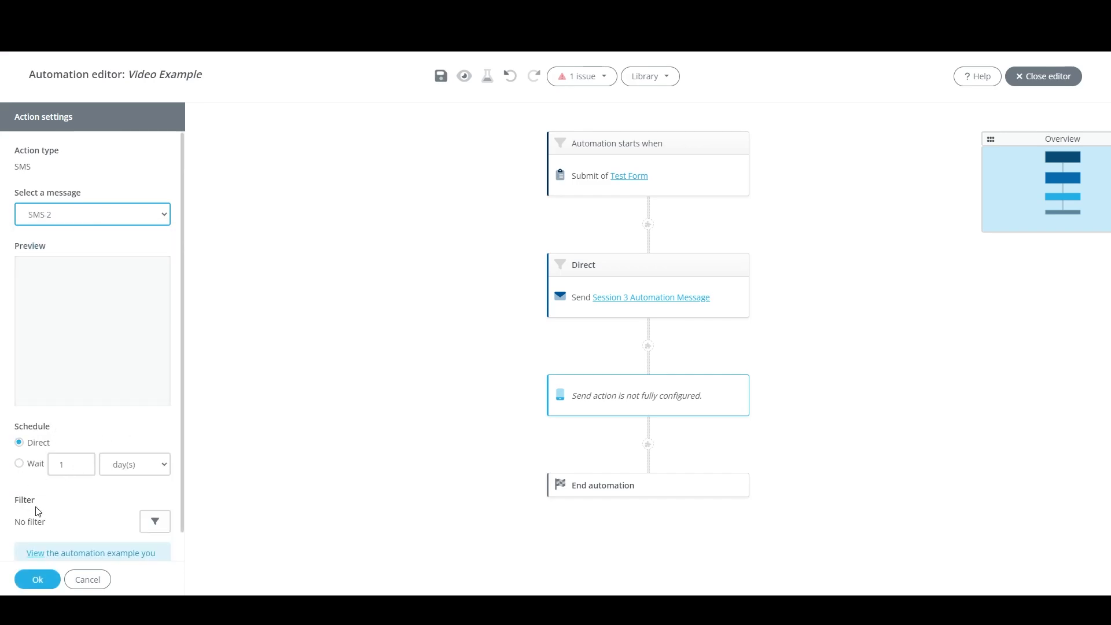
pyautogui.click(88, 580)
pyautogui.click(605, 399)
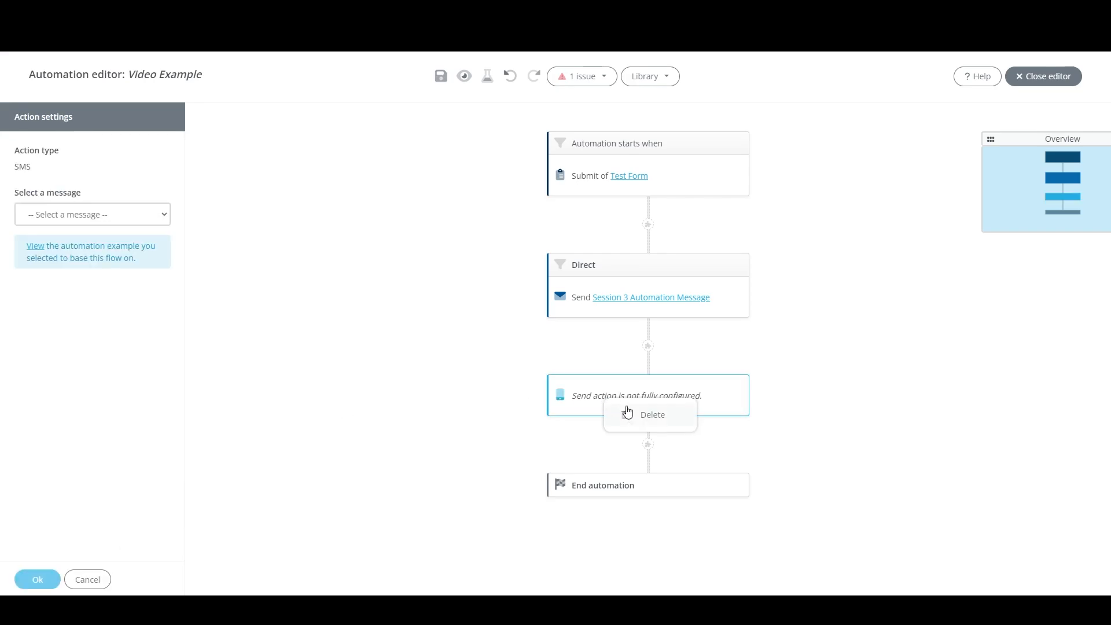
pyautogui.click(637, 415)
pyautogui.click(393, 212)
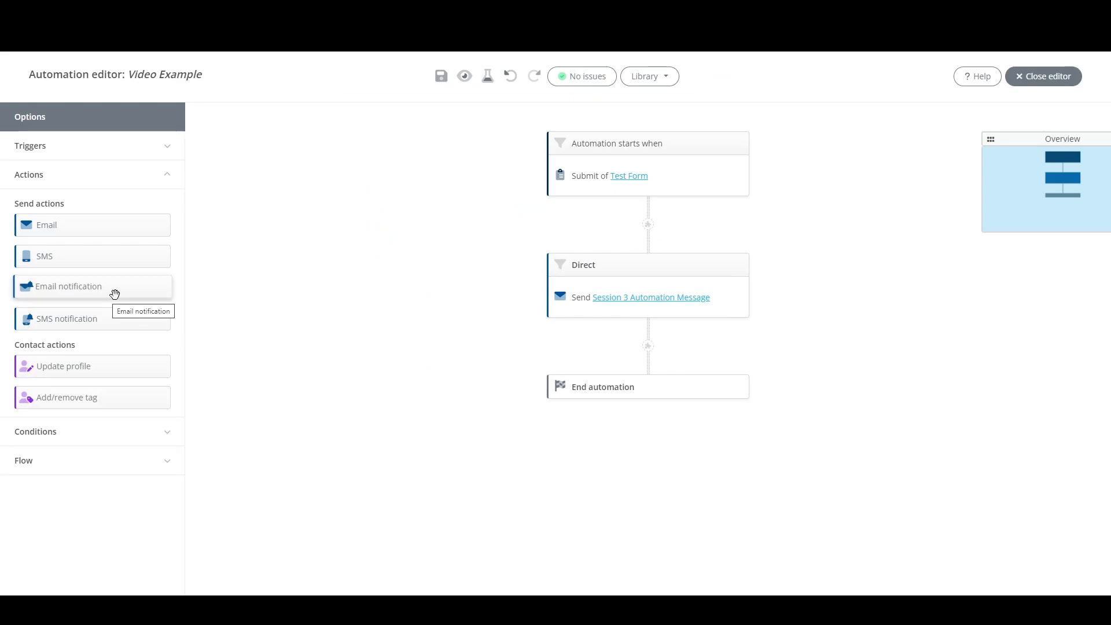
# Add an Email notification action after the email action using Session 3 Notification Message, and preview that message in full
pyautogui.moveTo(115, 294); pyautogui.dragTo(679, 351)
pyautogui.click(117, 214)
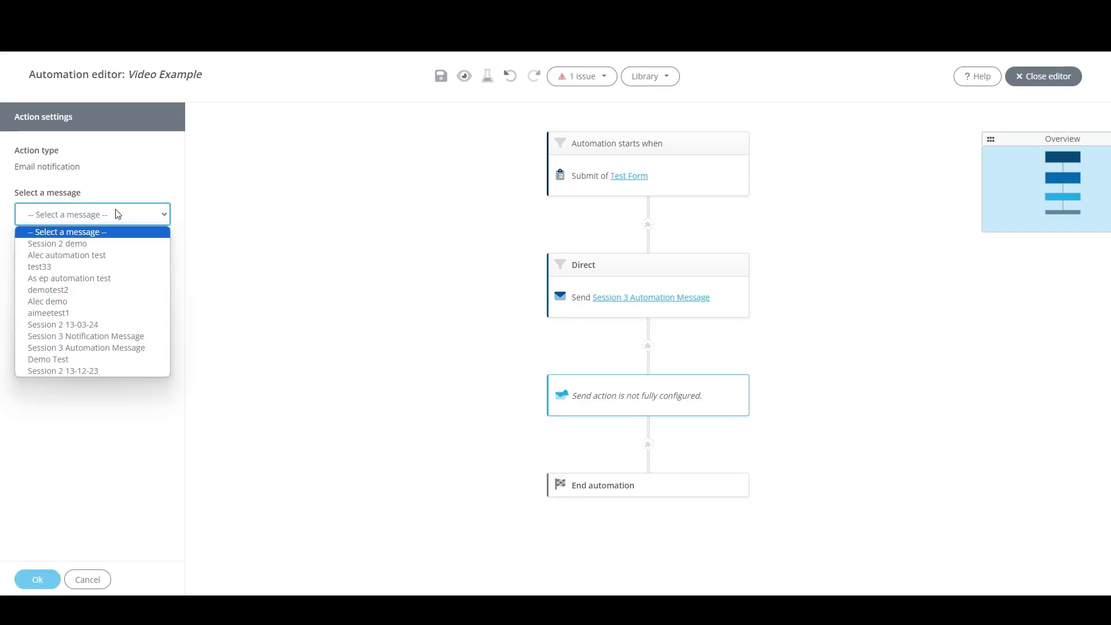
pyautogui.click(110, 337)
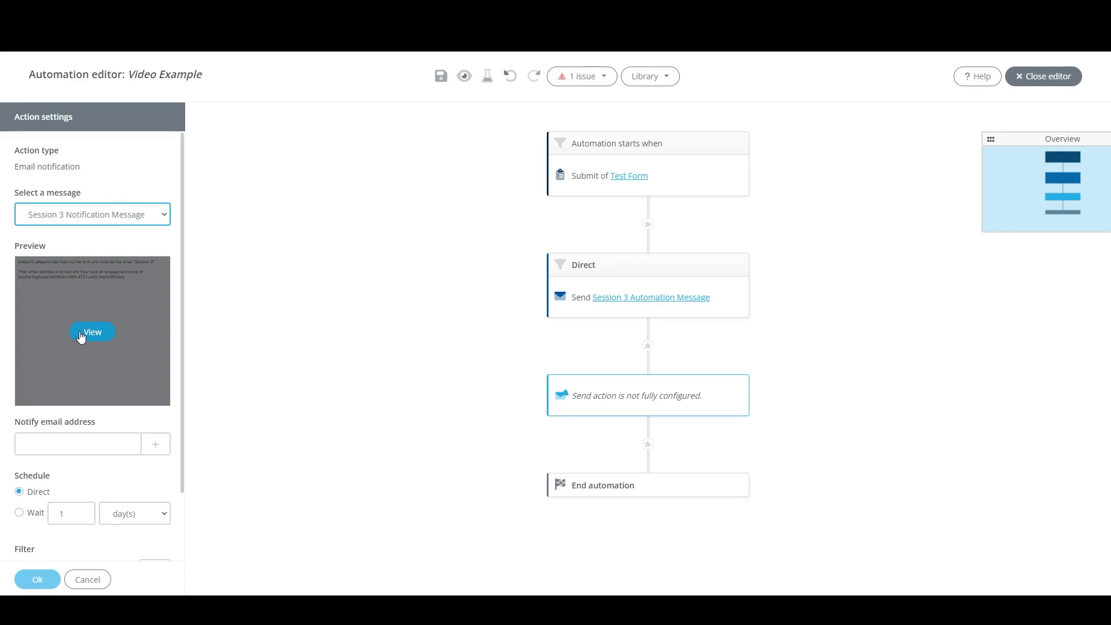
pyautogui.click(81, 337)
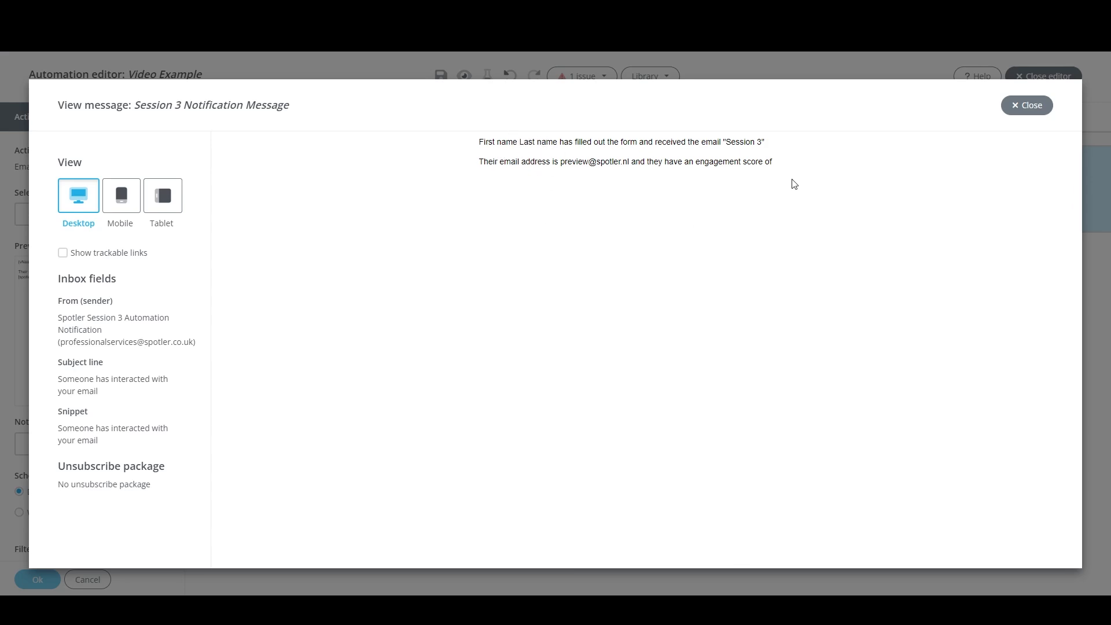
pyautogui.click(1006, 104)
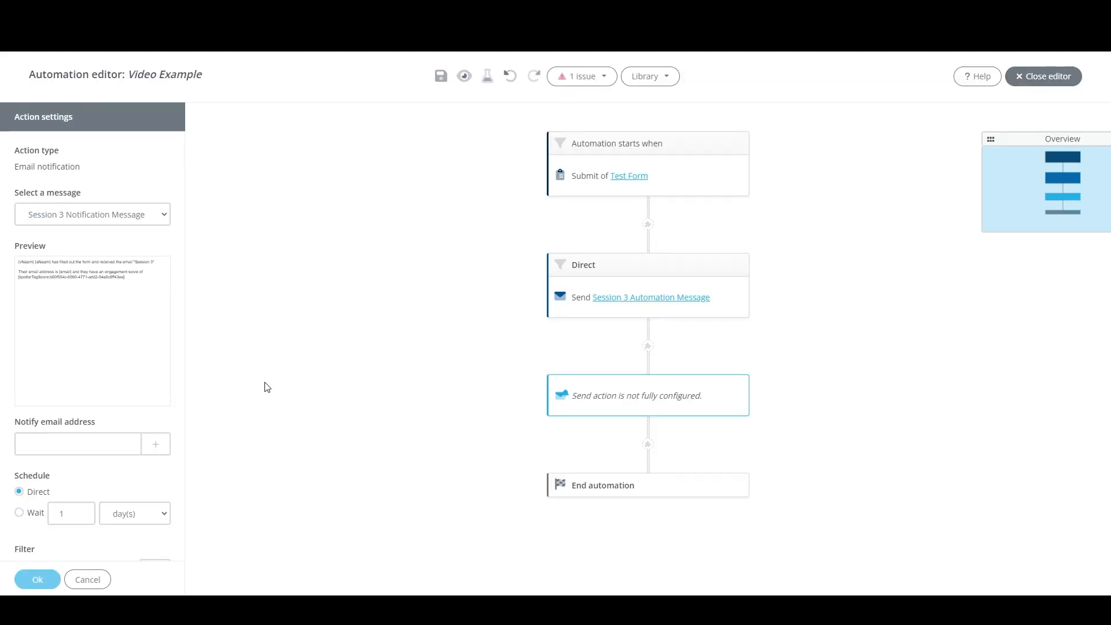
# Review the notify email address field of the Email notification action, then cancel its settings and delete the action
pyautogui.click(91, 444)
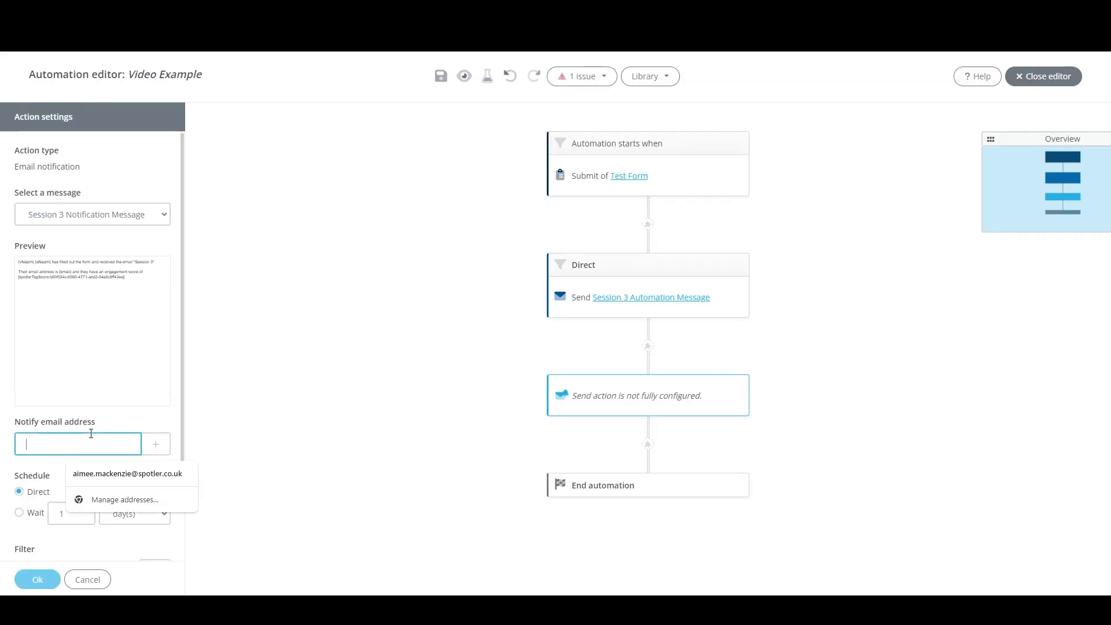
pyautogui.click(114, 427)
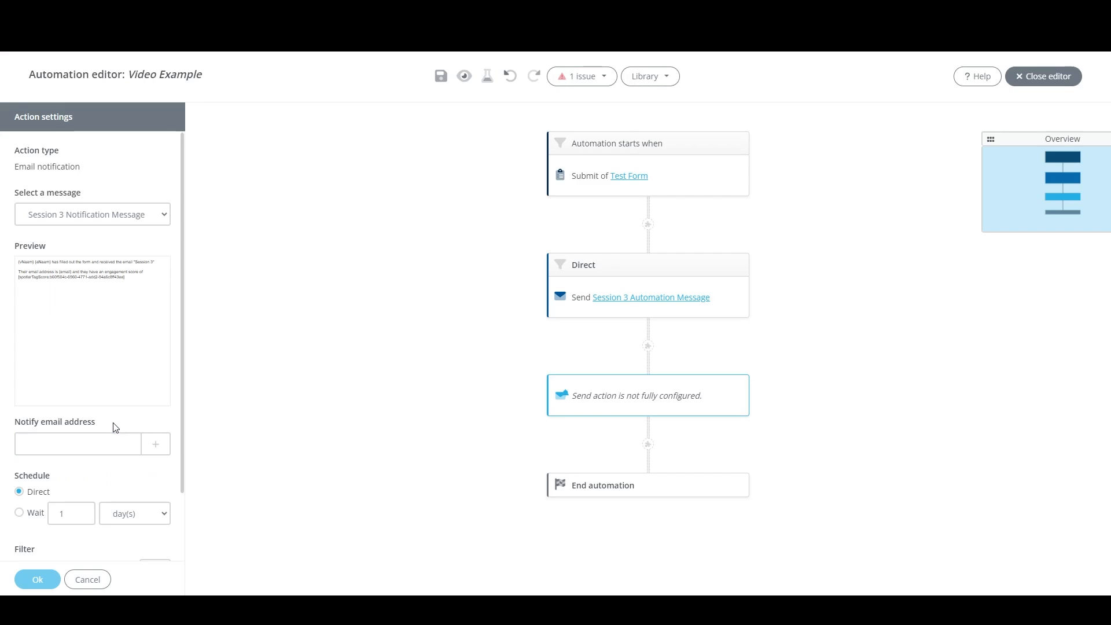
pyautogui.click(88, 579)
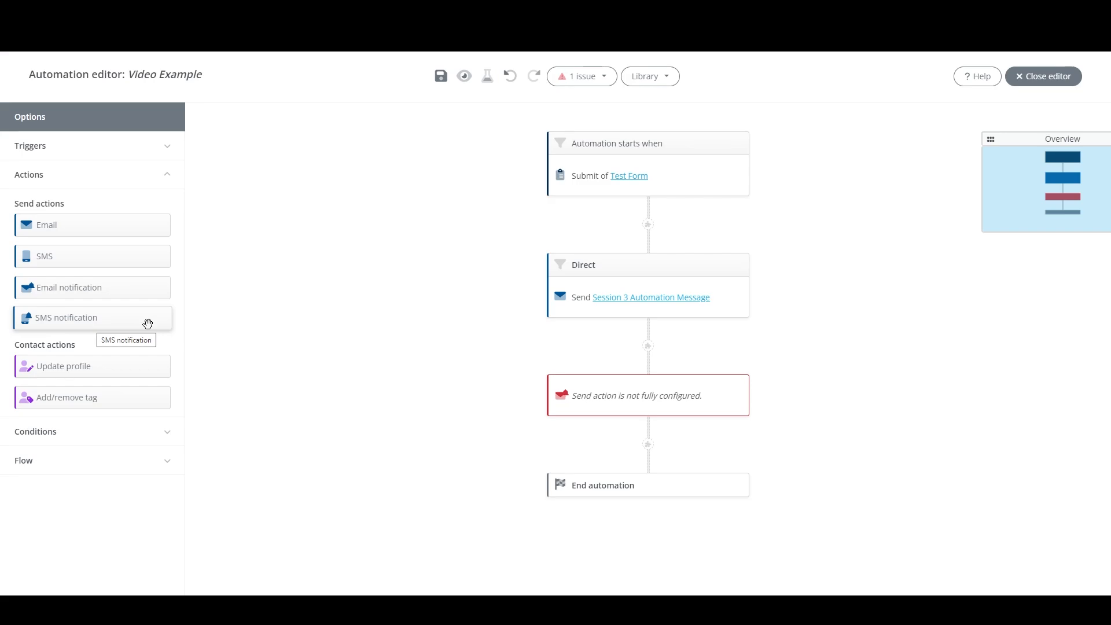
pyautogui.click(630, 398)
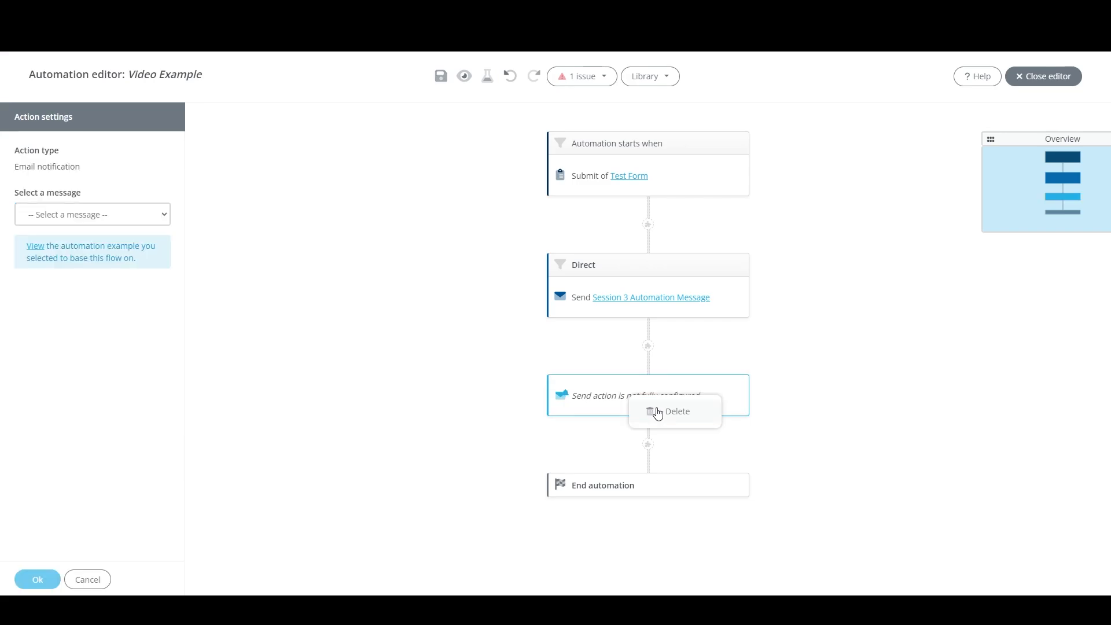
pyautogui.click(658, 411)
pyautogui.click(391, 209)
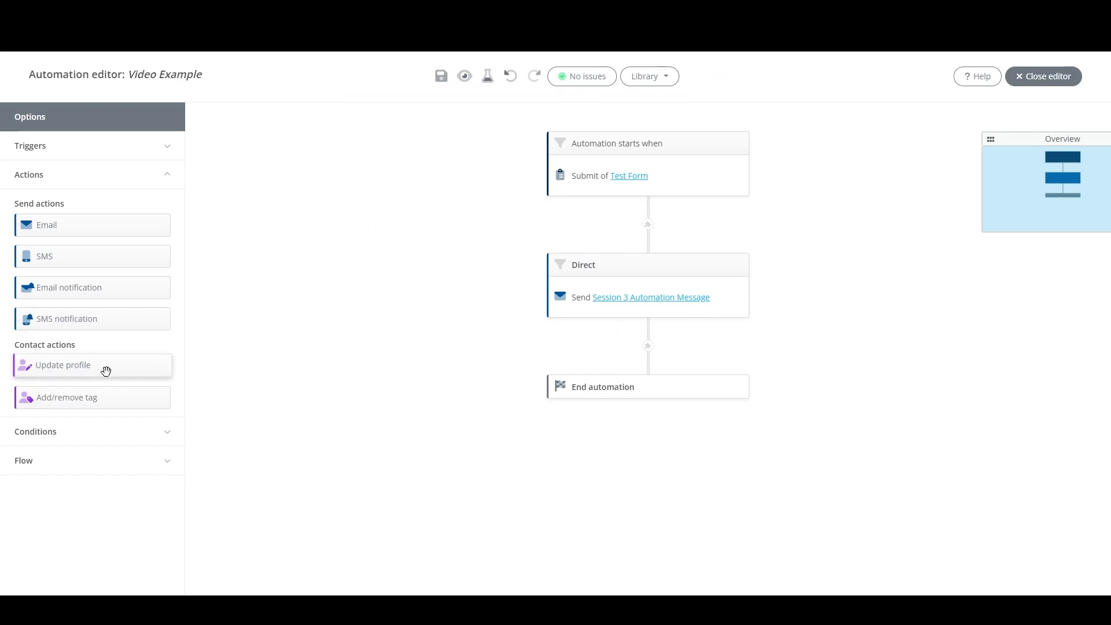
# Add an Update profile action after the email action to review the available database fields, and delete it again
pyautogui.moveTo(107, 371); pyautogui.dragTo(684, 359)
pyautogui.click(94, 224)
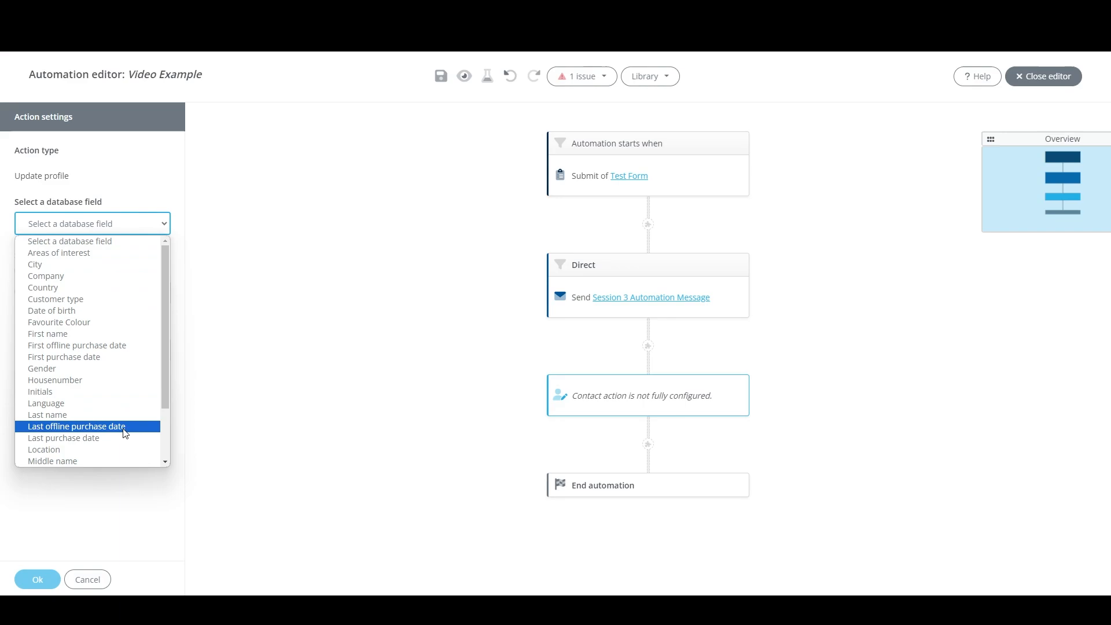
pyautogui.scroll(-2, 125, 432)
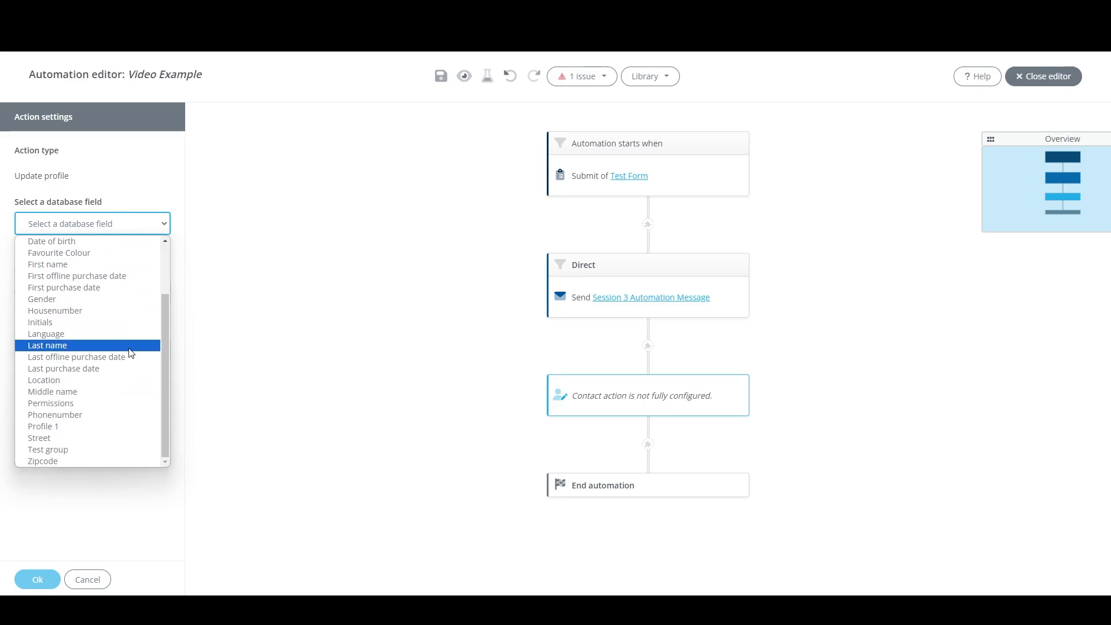
pyautogui.click(164, 194)
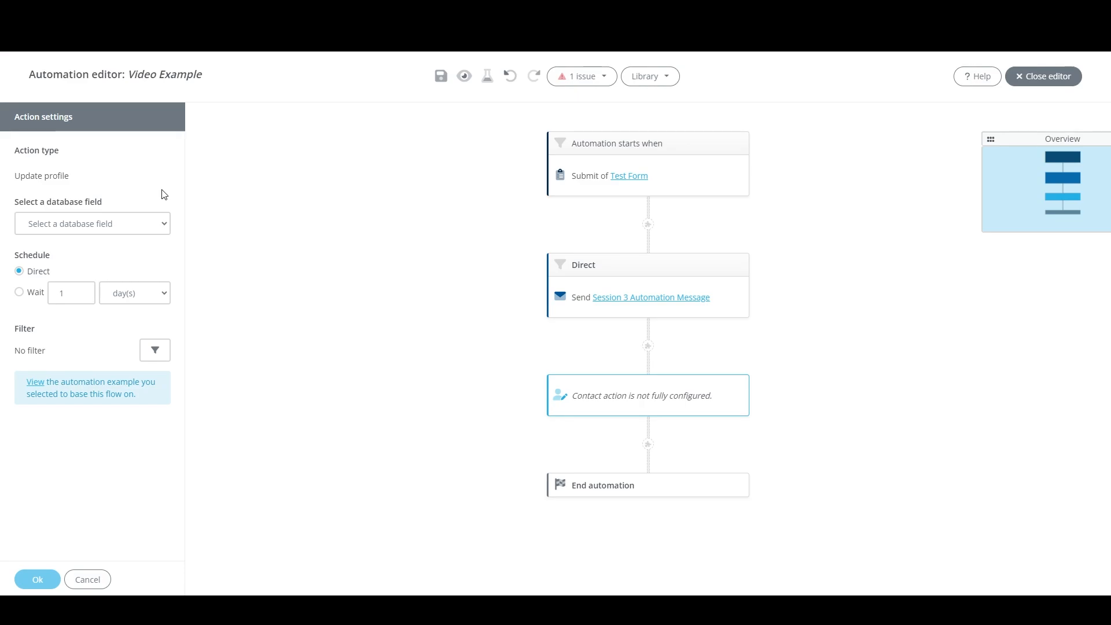
pyautogui.rightClick(609, 403)
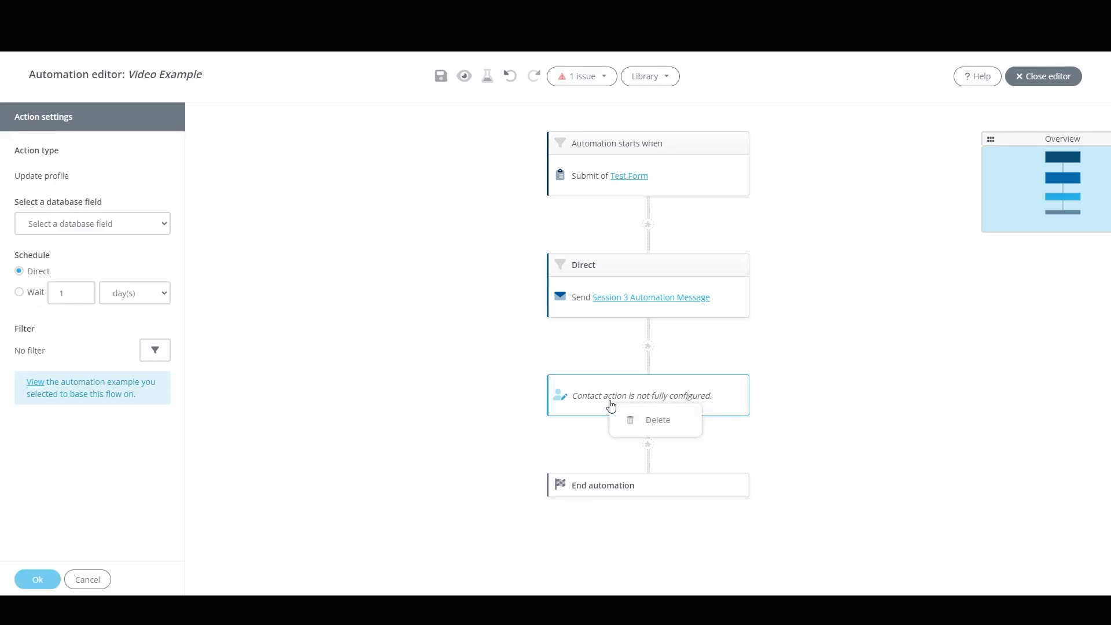
pyautogui.click(636, 425)
pyautogui.click(399, 213)
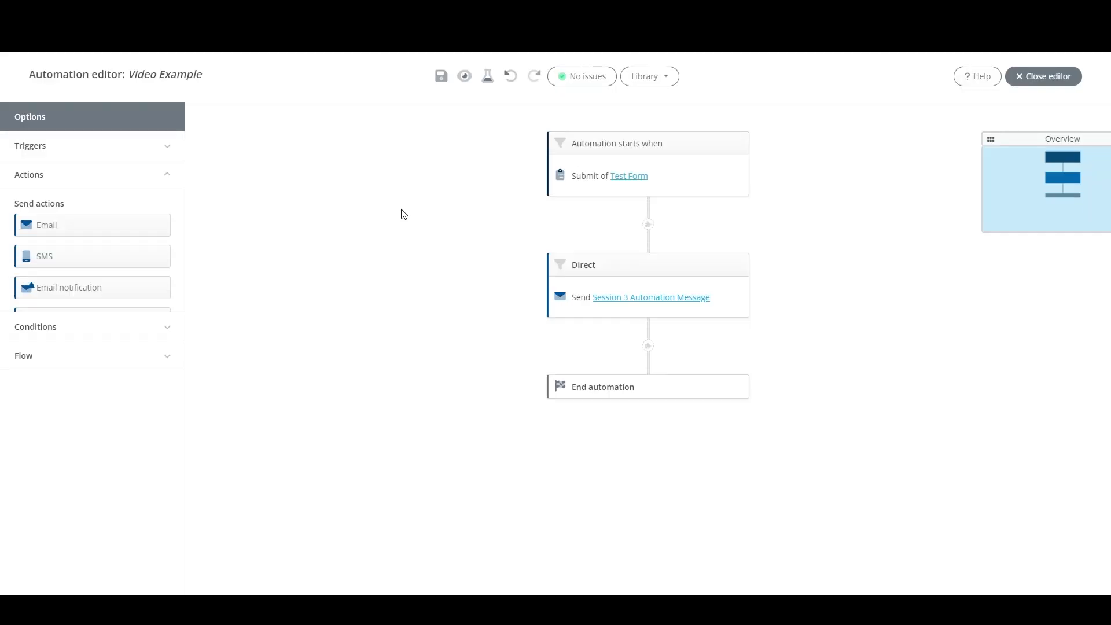
# Add an Add/remove tag action after the email action to review its tag and scoring settings, and delete it again
pyautogui.moveTo(84, 394); pyautogui.dragTo(675, 347)
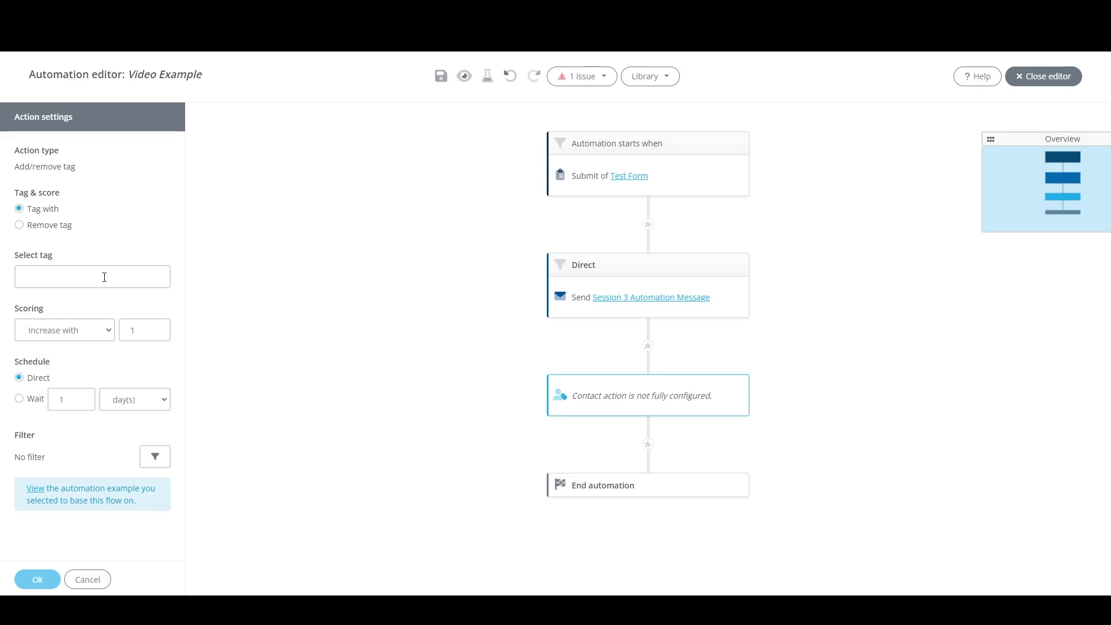
pyautogui.click(87, 579)
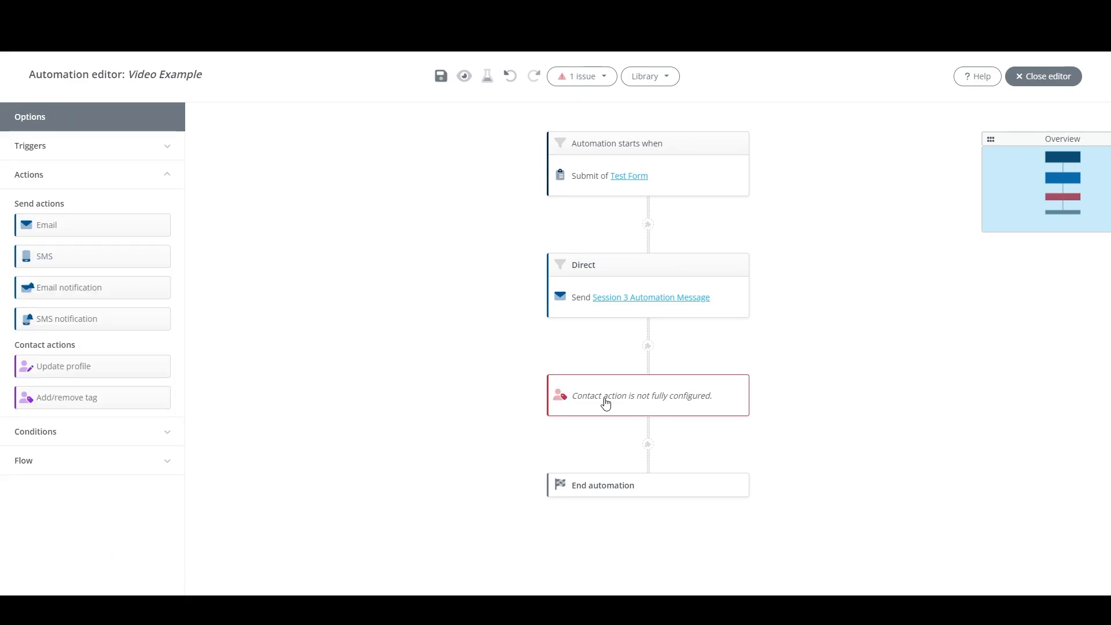
pyautogui.click(603, 403)
pyautogui.click(642, 419)
pyautogui.click(392, 211)
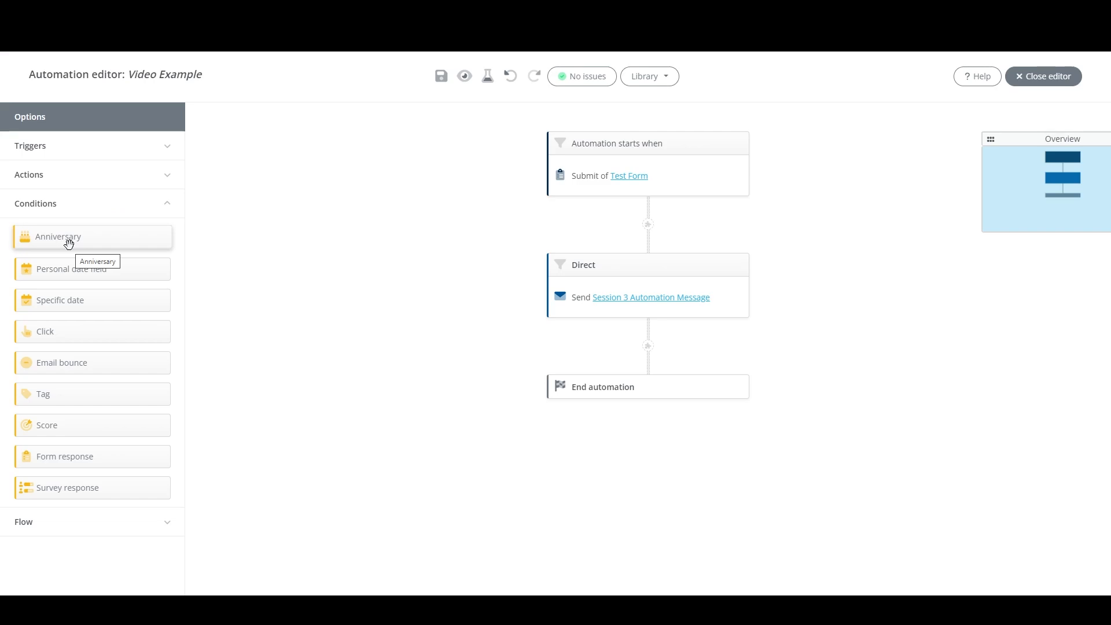
# Add an Anniversary condition after the email action to review its Date of birth date field, and delete it again
pyautogui.moveTo(68, 243); pyautogui.dragTo(652, 355)
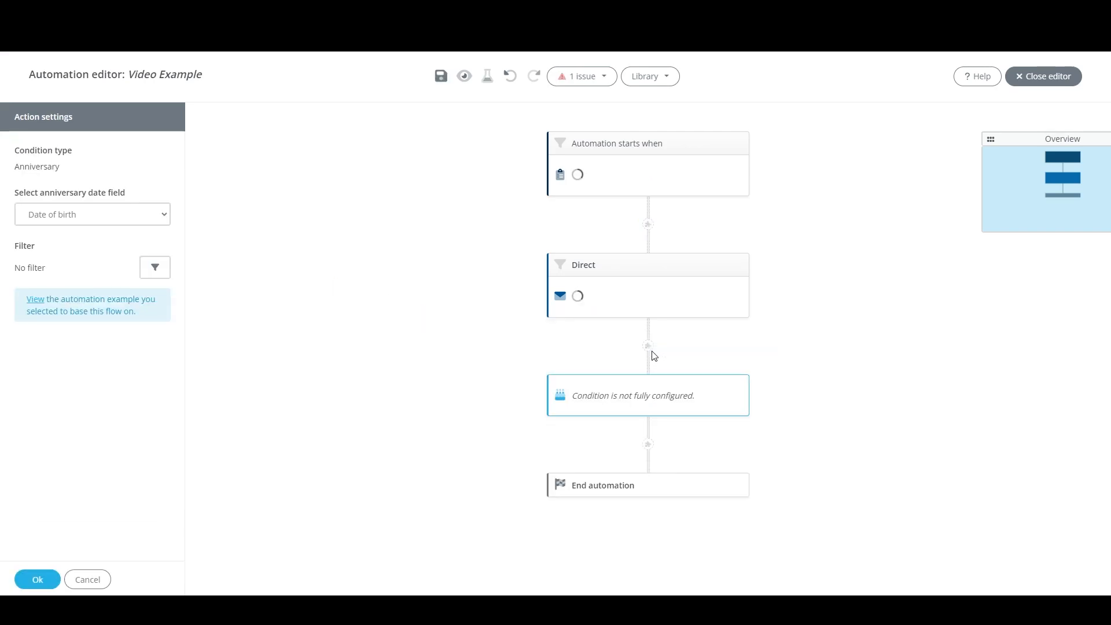
pyautogui.click(122, 222)
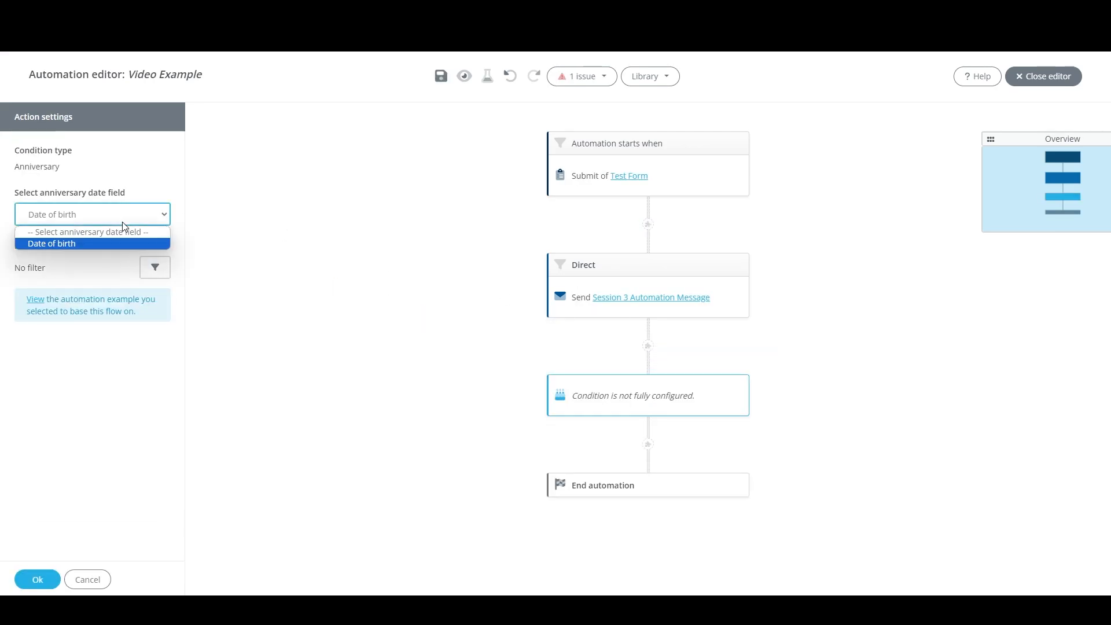
pyautogui.click(86, 243)
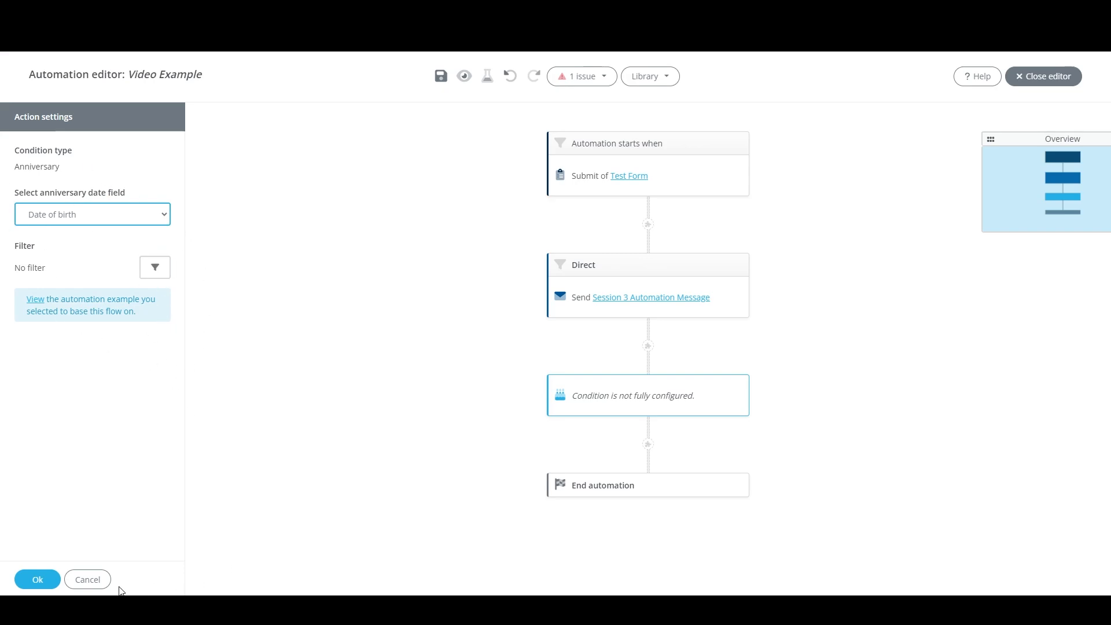
pyautogui.click(96, 582)
pyautogui.click(632, 396)
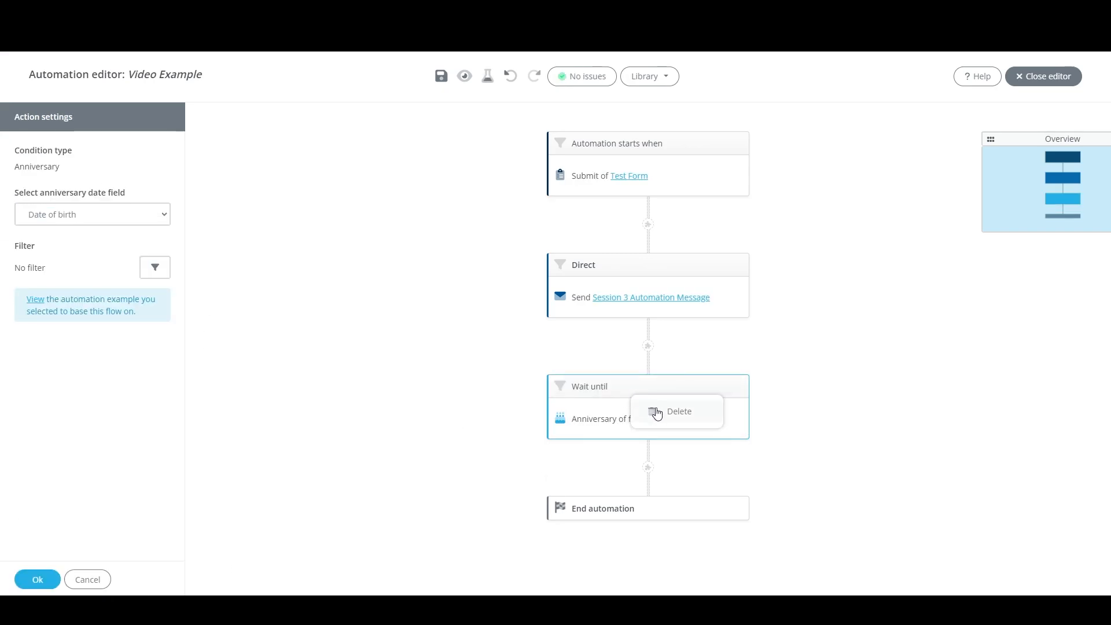
pyautogui.click(651, 411)
pyautogui.click(394, 213)
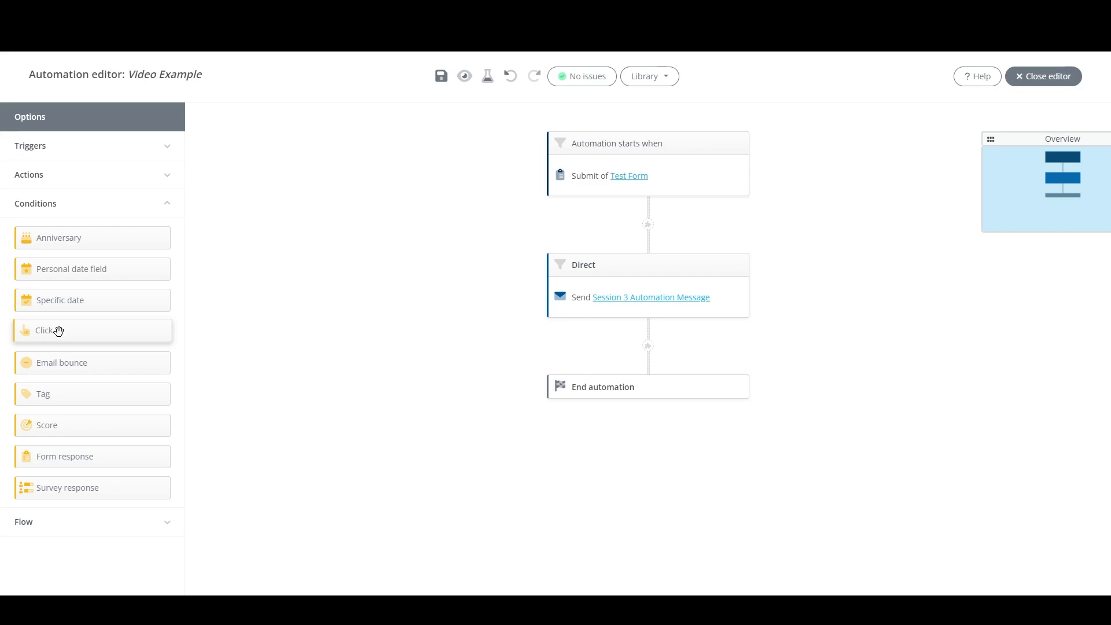
# Add a Click condition after the email action that checks the Spotler Home link in Session 3 Automation Message
pyautogui.moveTo(59, 330); pyautogui.dragTo(659, 347)
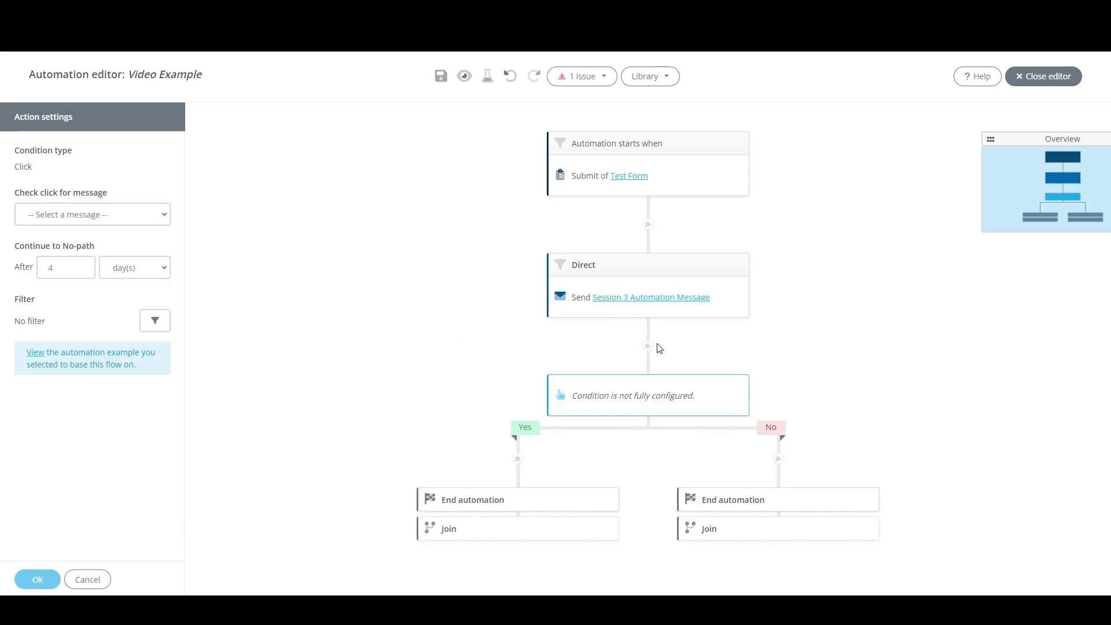
pyautogui.click(133, 217)
pyautogui.click(116, 242)
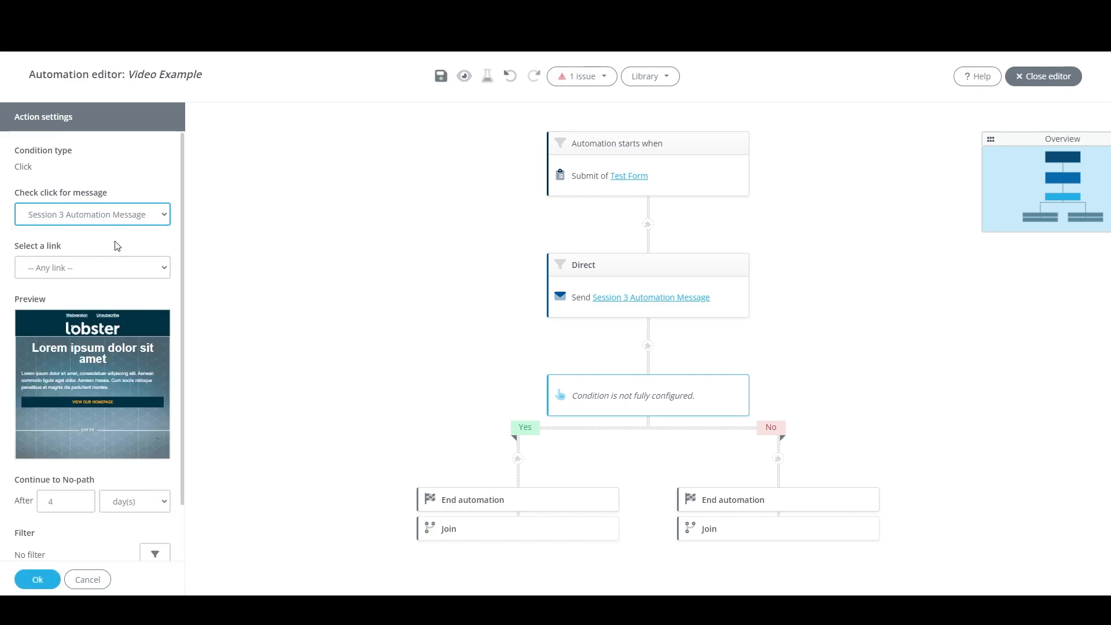
pyautogui.click(102, 262)
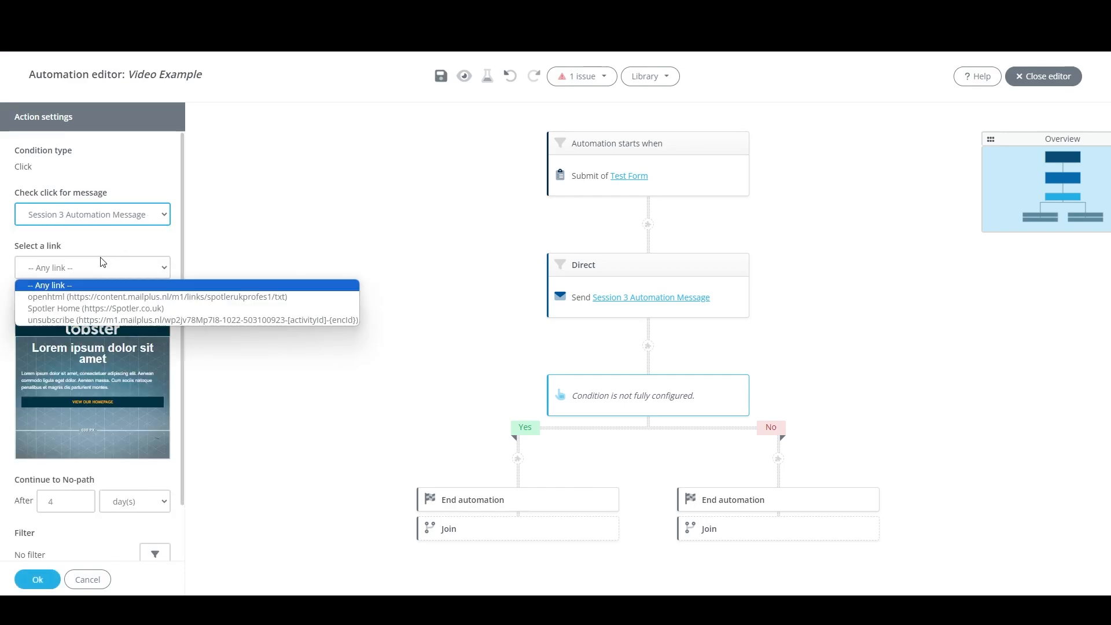
pyautogui.click(102, 308)
# Review the time units for continuing to the No-path, keep the delay at 4 days, and confirm the Click condition
pyautogui.scroll(-1, 106, 250)
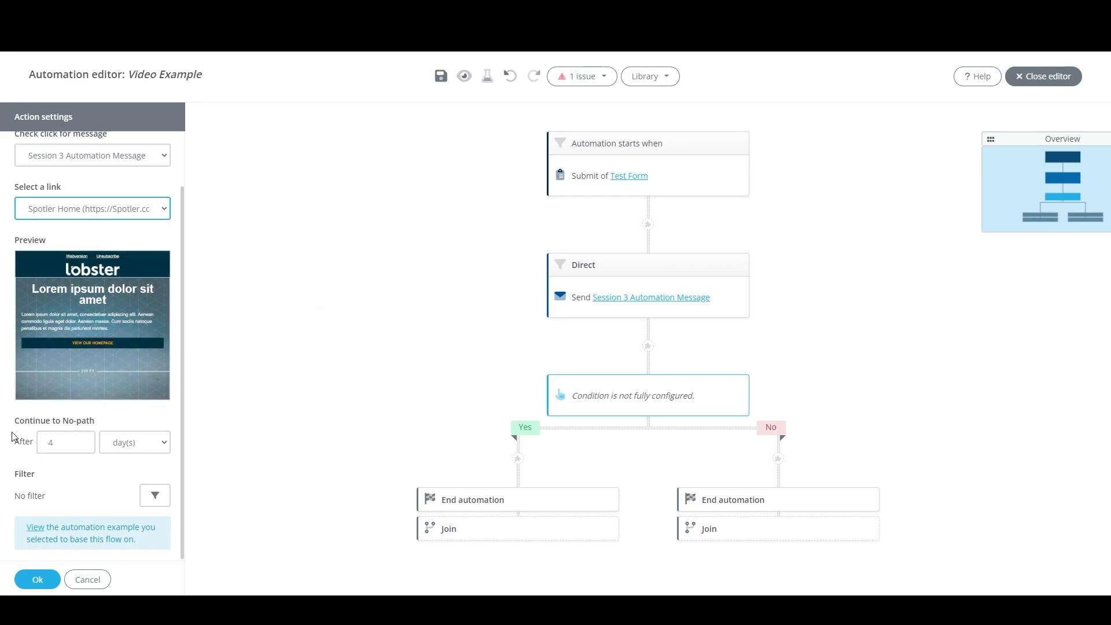
pyautogui.click(59, 442)
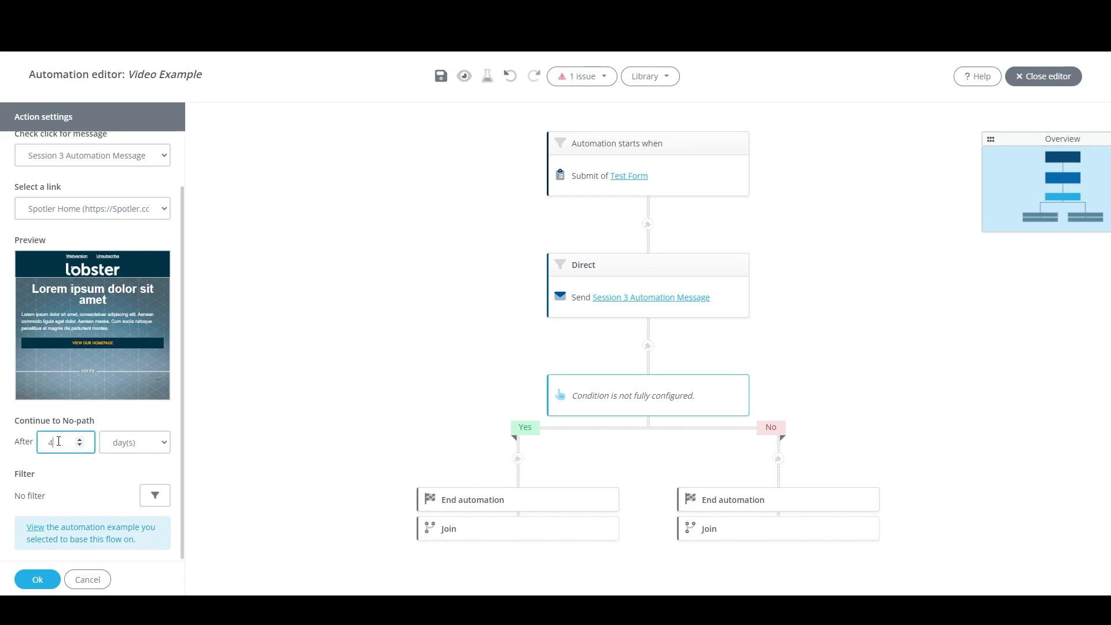
pyautogui.click(137, 444)
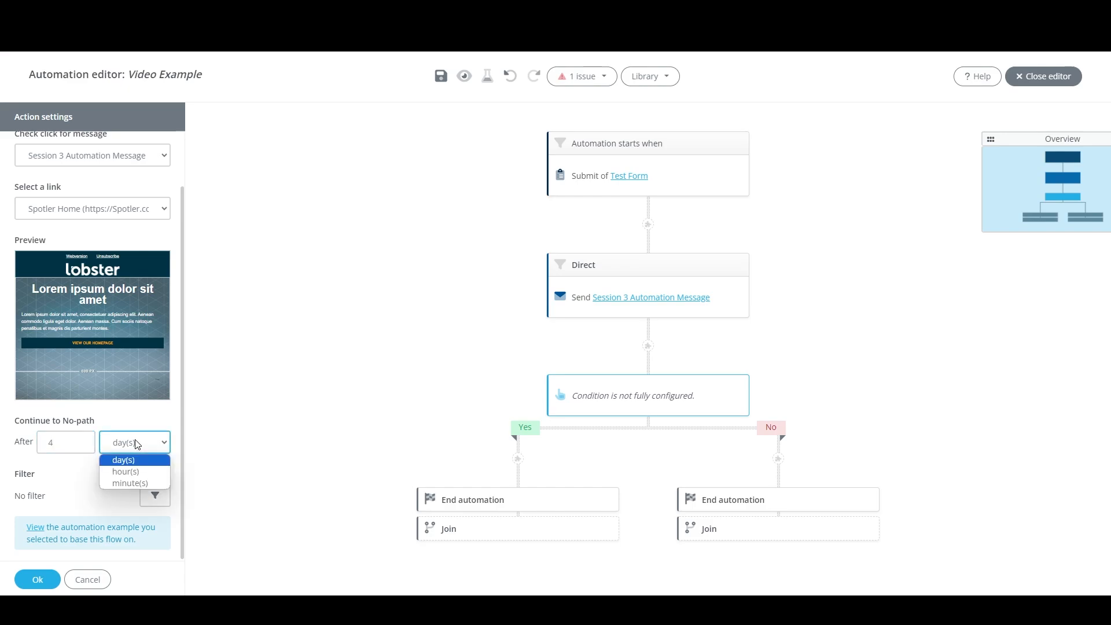
pyautogui.click(147, 415)
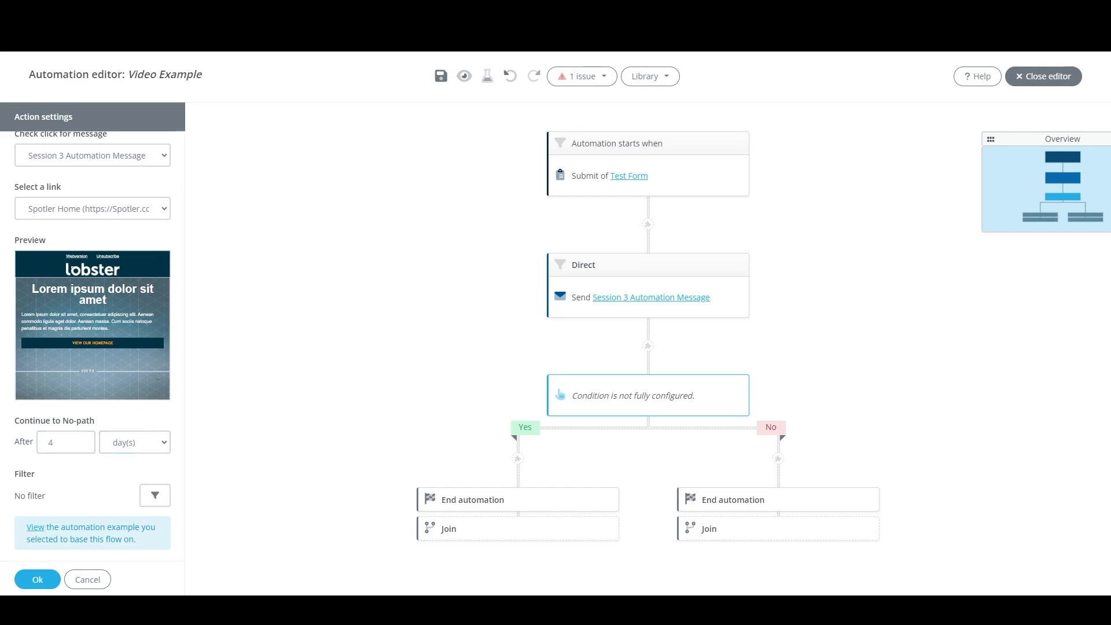
pyautogui.click(43, 578)
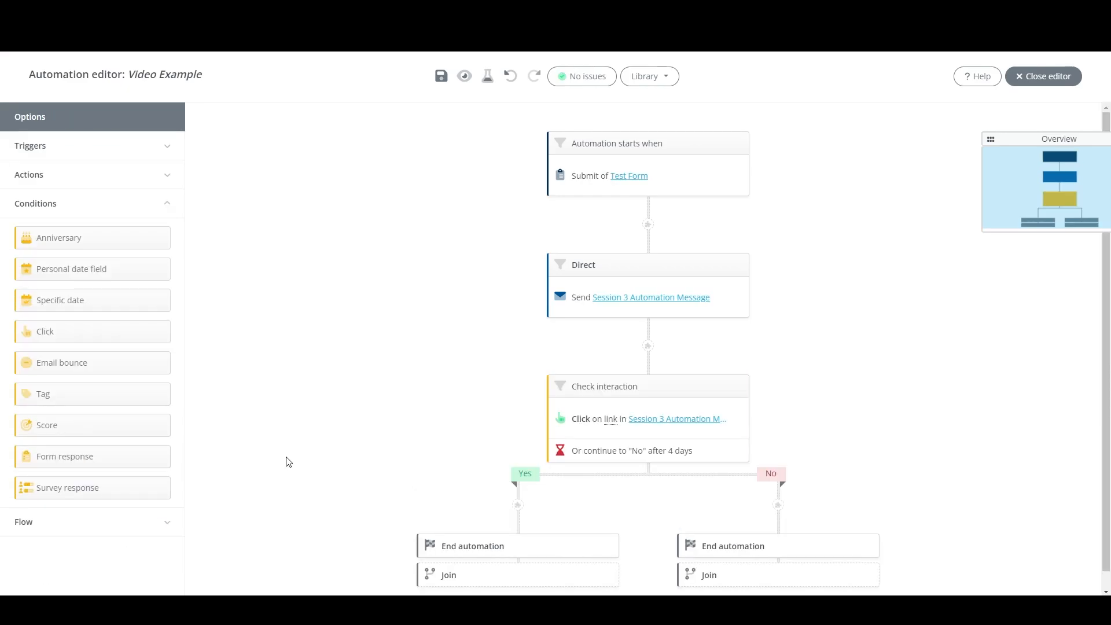
# Add a Tag condition on the Click condition's Yes path, and delete the Click condition together with its No path
pyautogui.scroll(-1, 312, 449)
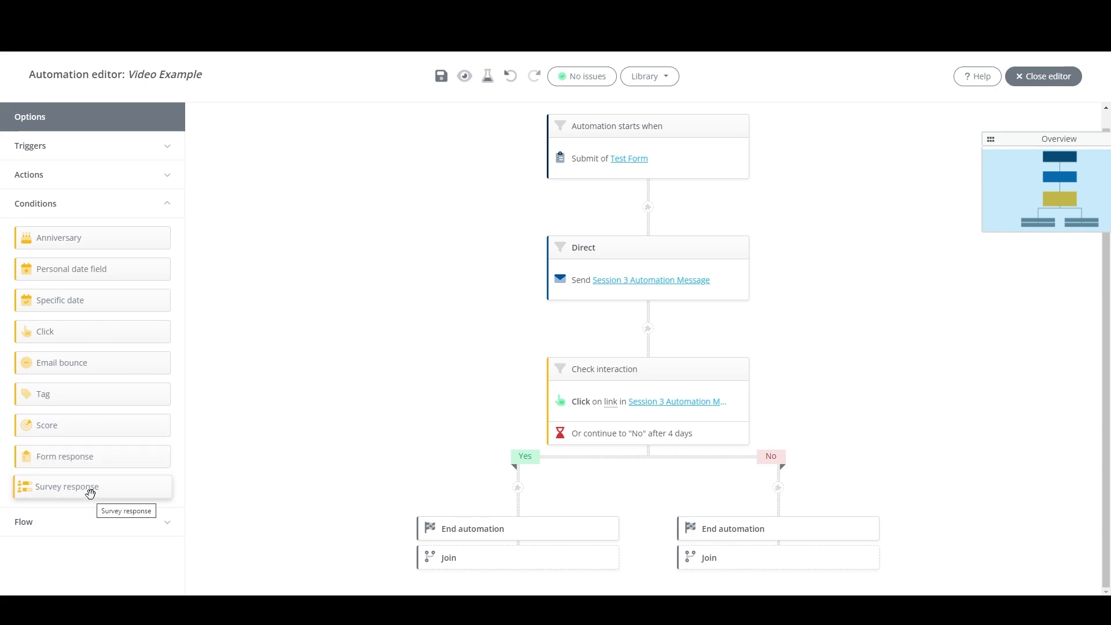
pyautogui.moveTo(83, 391); pyautogui.dragTo(529, 493)
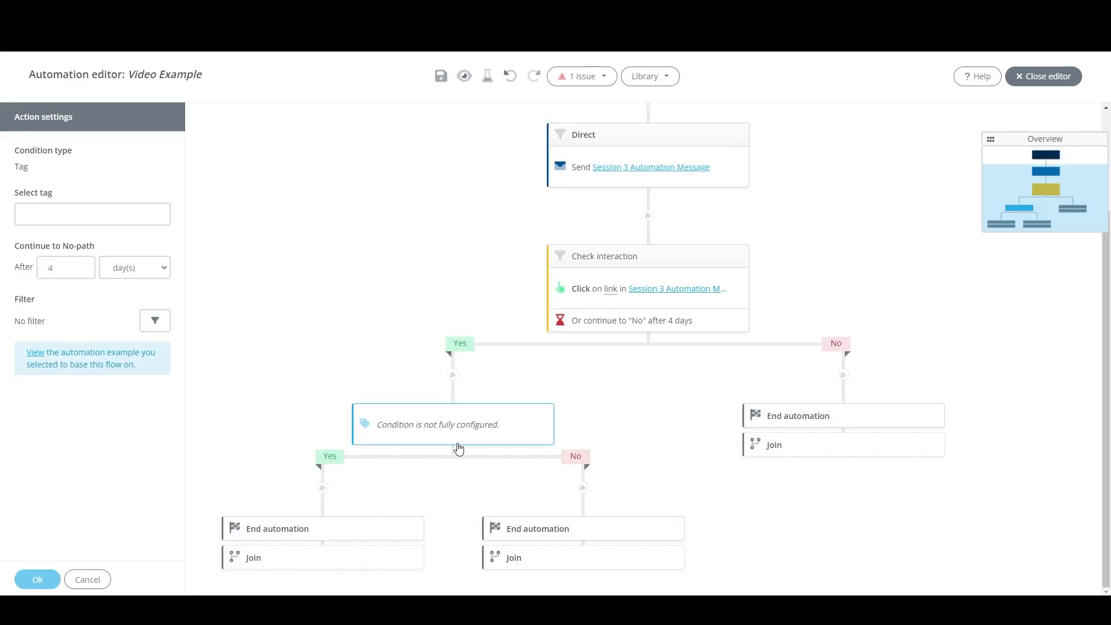
pyautogui.click(676, 259)
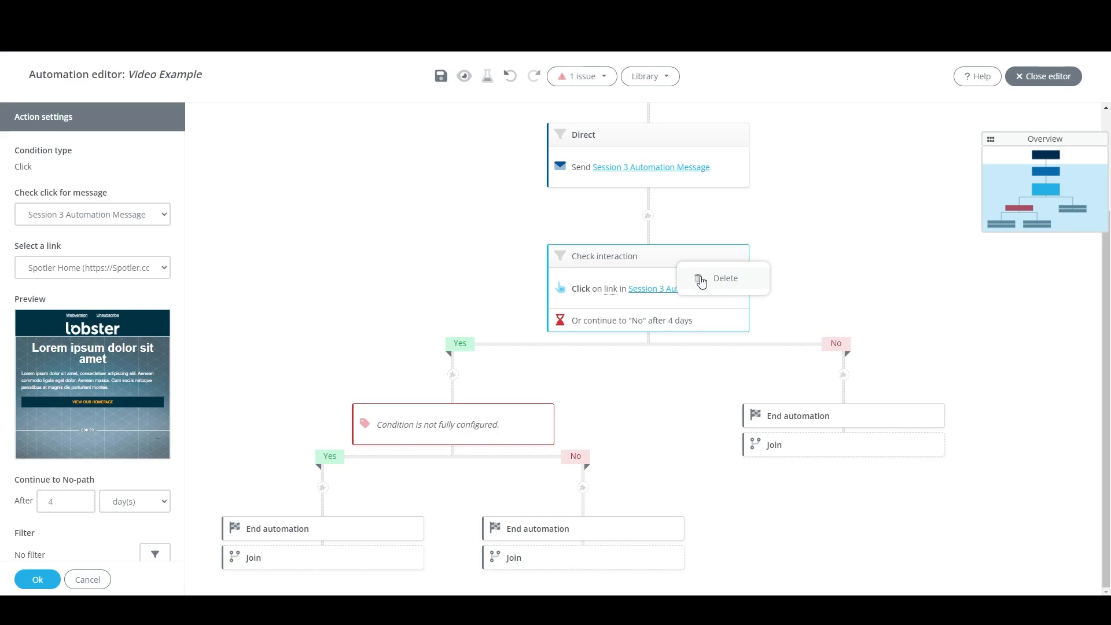
pyautogui.click(701, 280)
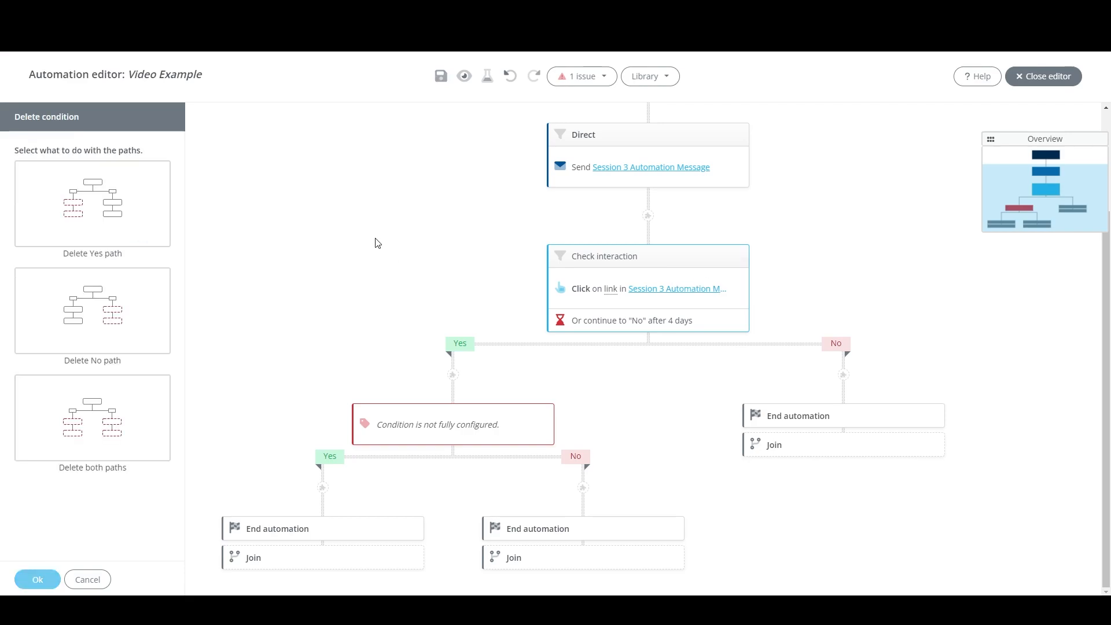
pyautogui.click(104, 298)
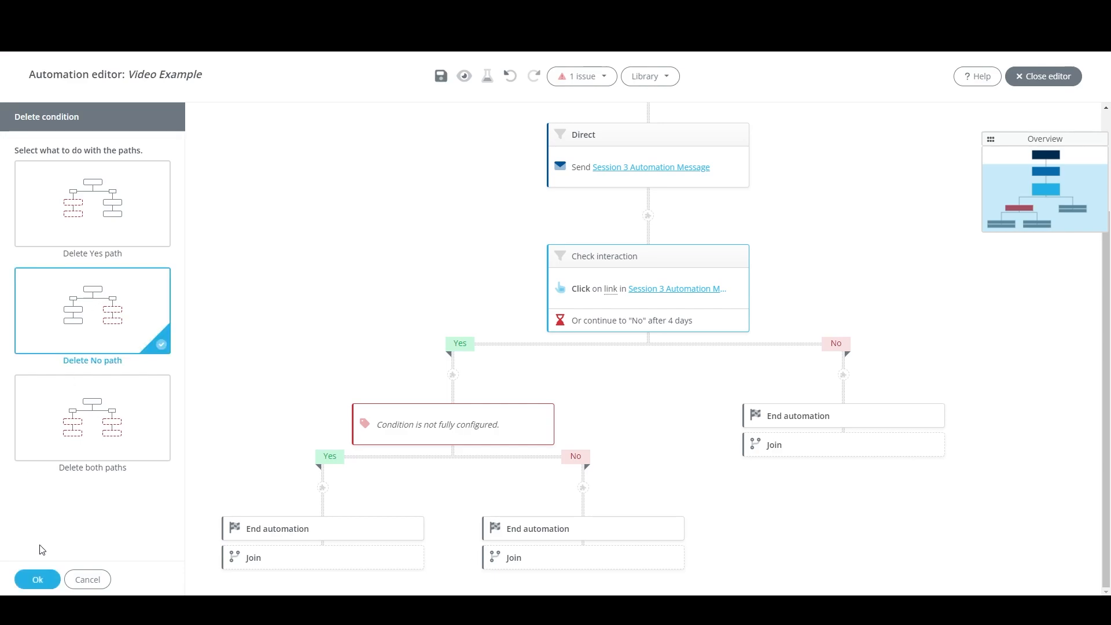
pyautogui.click(46, 578)
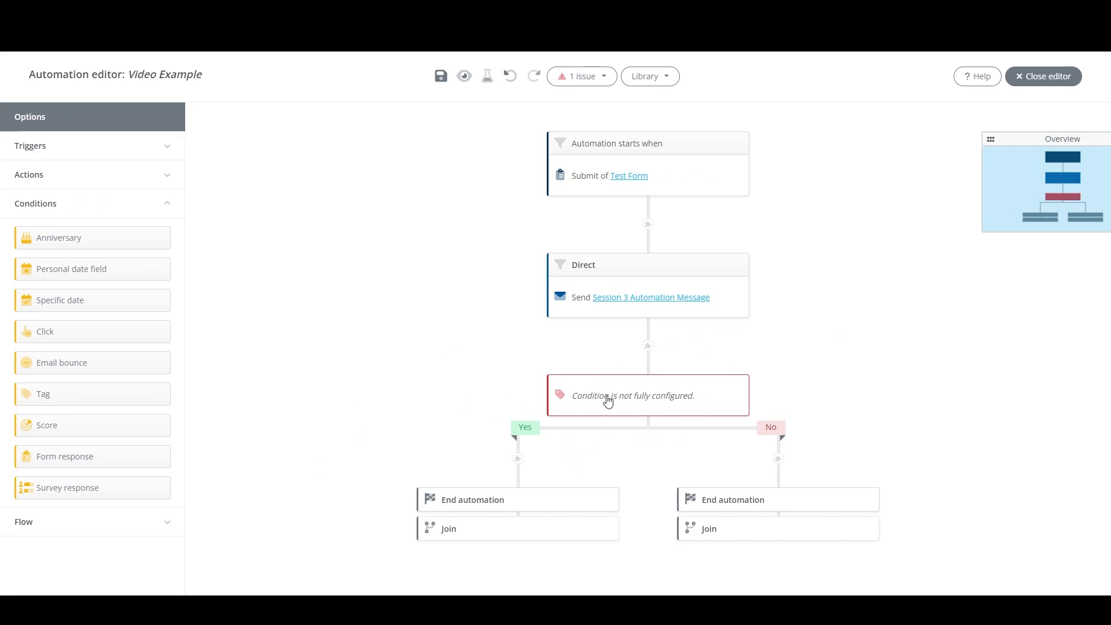
# Delete the unconfigured Tag condition below the email action
pyautogui.click(614, 416)
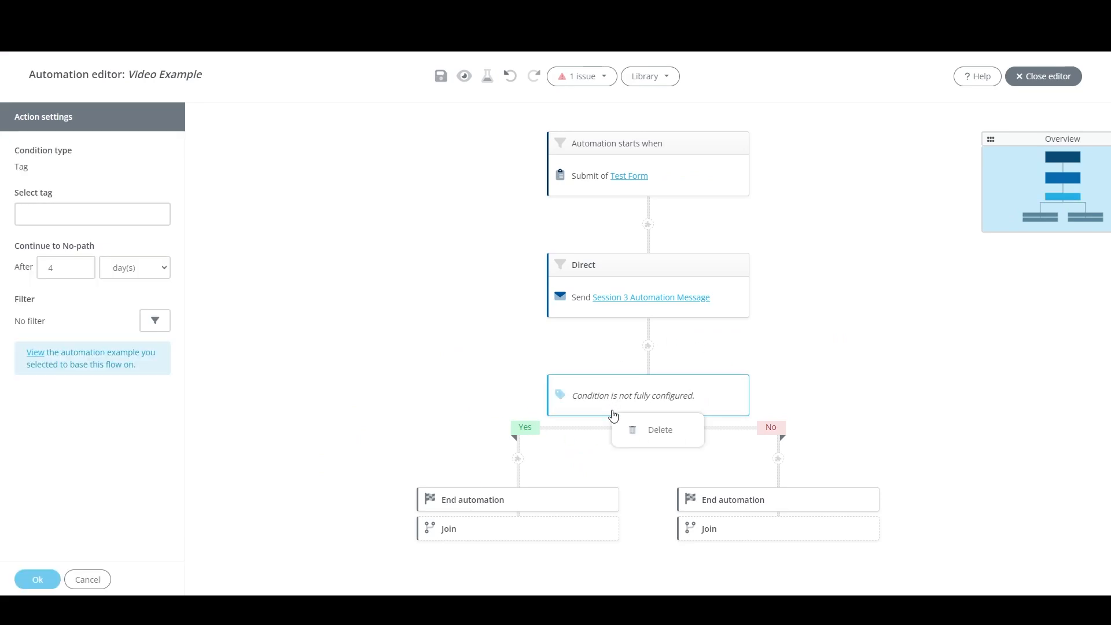
pyautogui.click(640, 429)
pyautogui.click(386, 213)
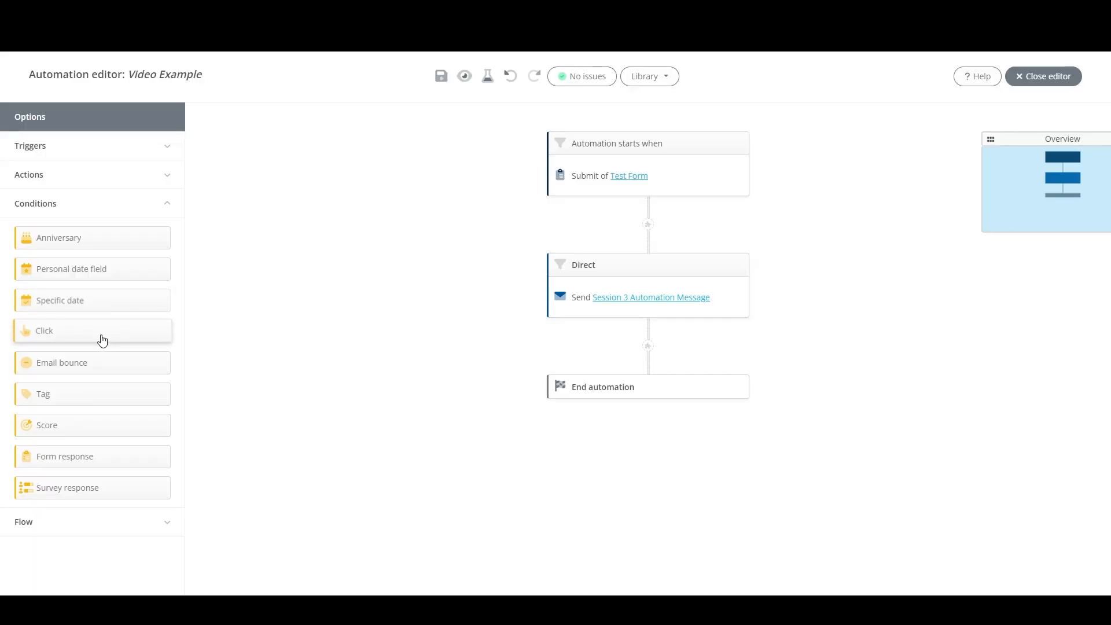
# Add a Click condition after the email action that checks the openhtml link in Session 3 Automation Message
pyautogui.moveTo(102, 342); pyautogui.dragTo(685, 359)
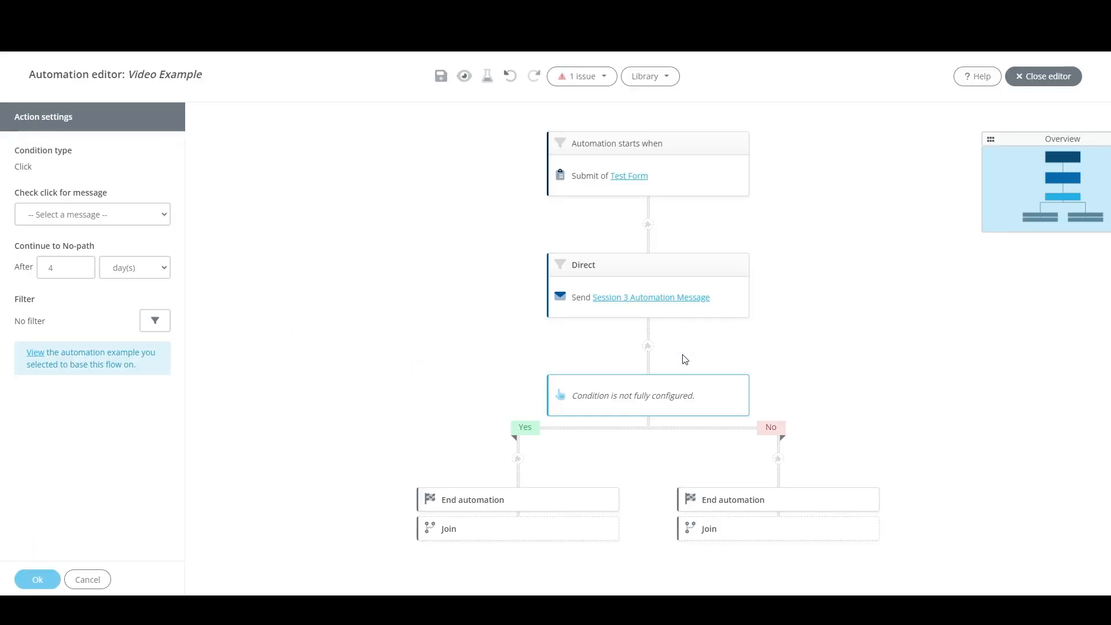
pyautogui.click(137, 218)
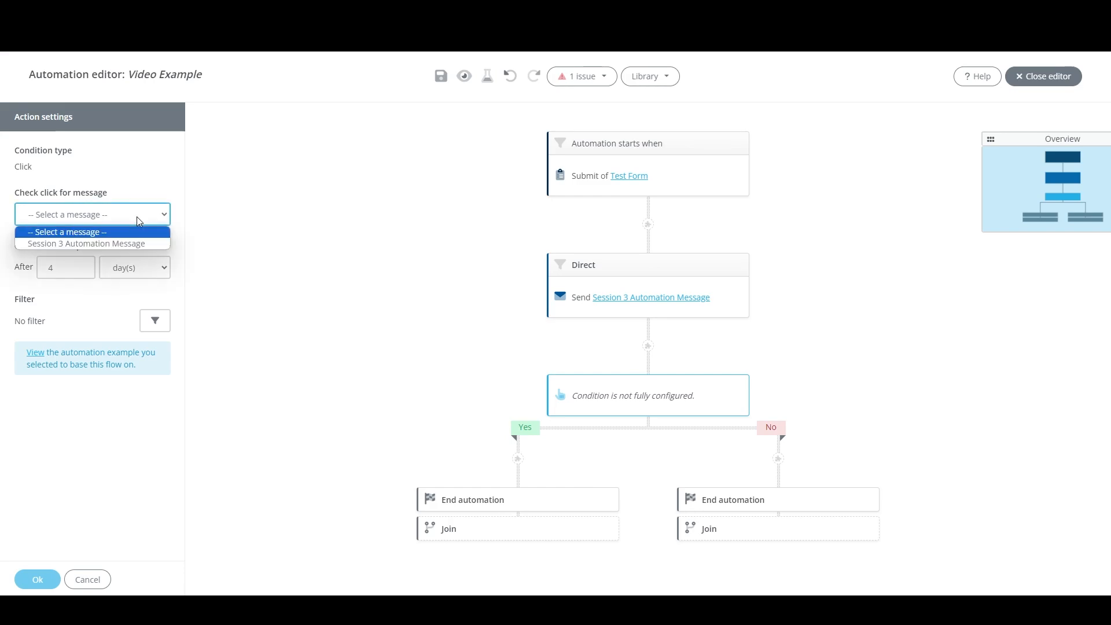
pyautogui.click(114, 241)
pyautogui.click(77, 268)
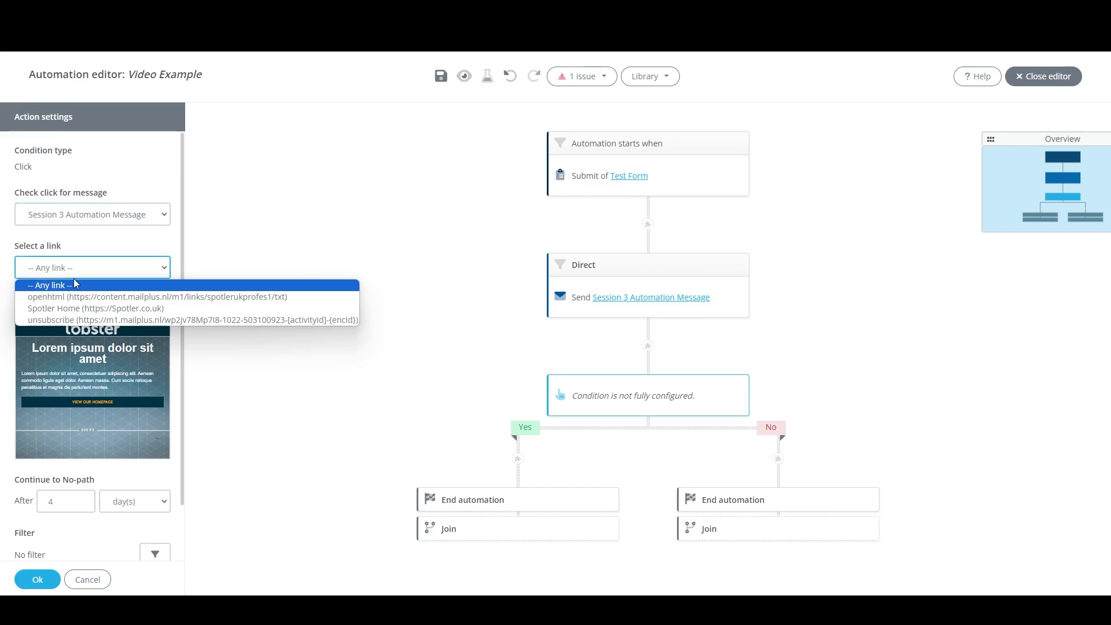
pyautogui.click(72, 297)
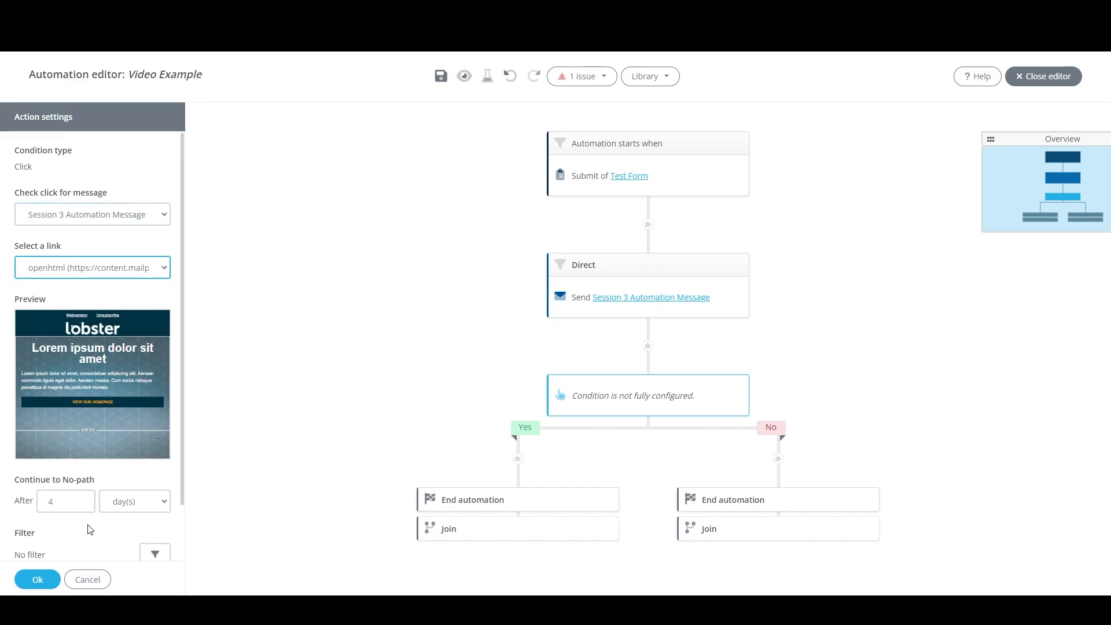
pyautogui.scroll(-2, 88, 524)
pyautogui.click(48, 581)
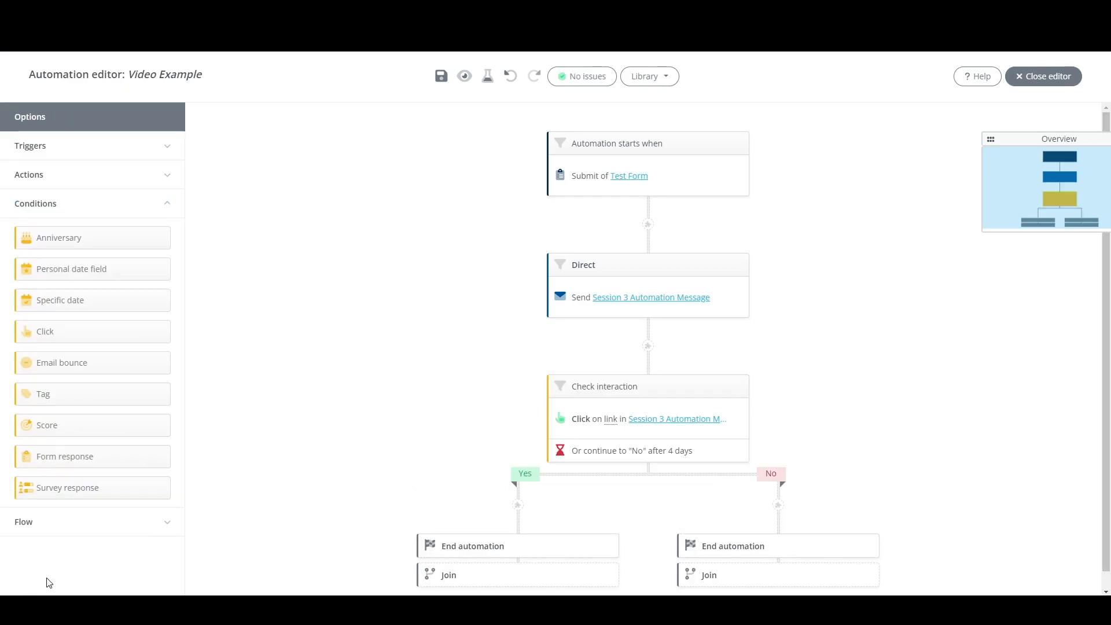
# Add an Email notification action on the Click condition's Yes path that sends Session 3 Notification Message
pyautogui.scroll(-1, 384, 351)
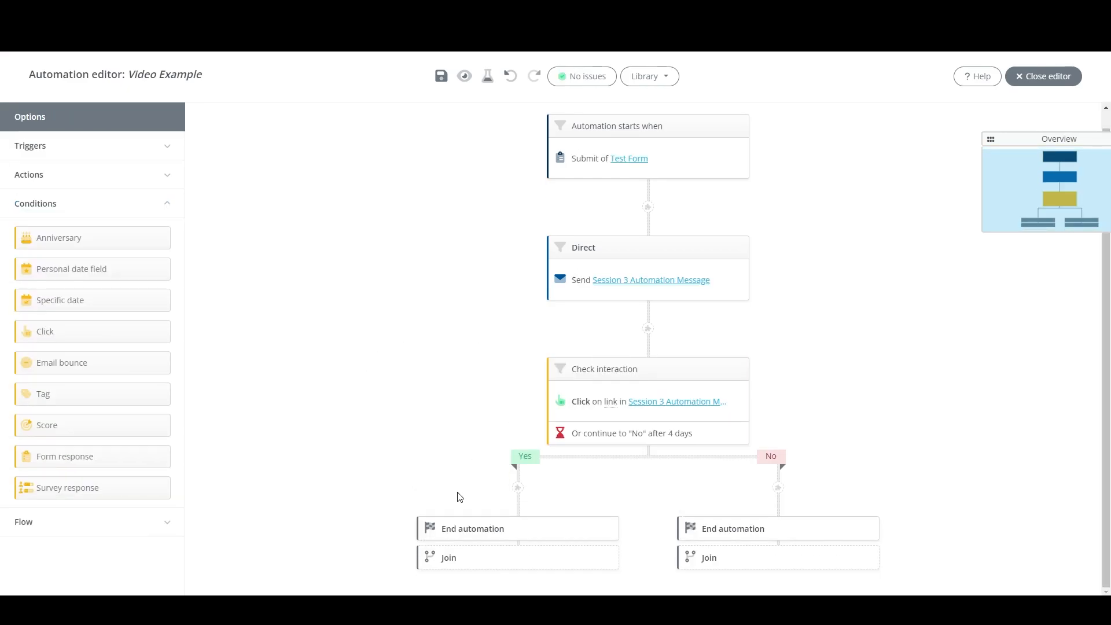
pyautogui.click(58, 174)
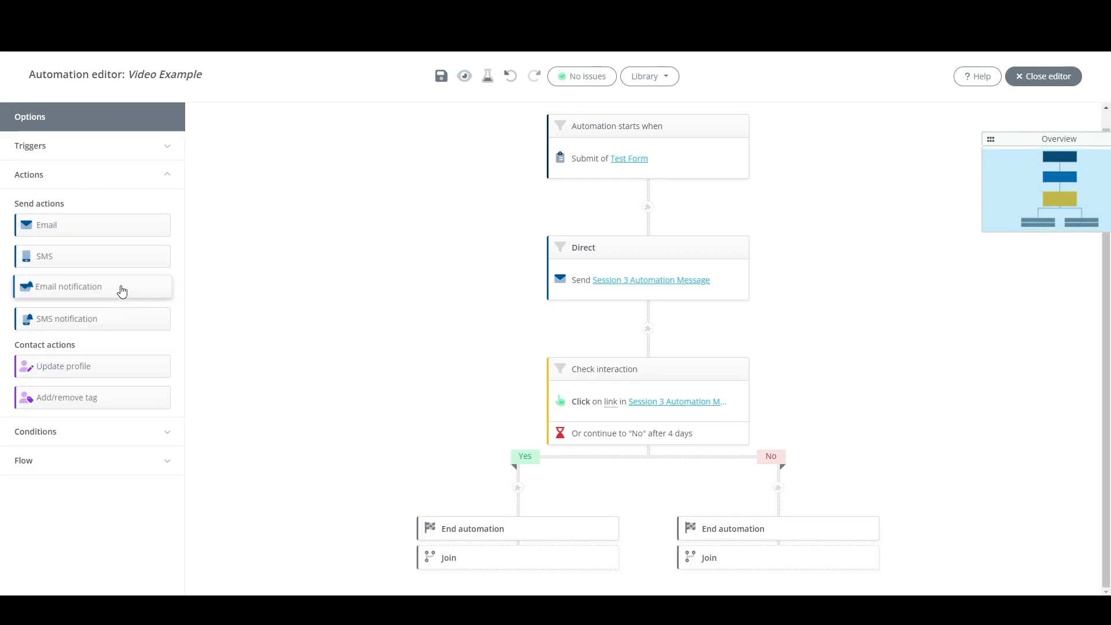
pyautogui.moveTo(124, 292); pyautogui.dragTo(525, 480)
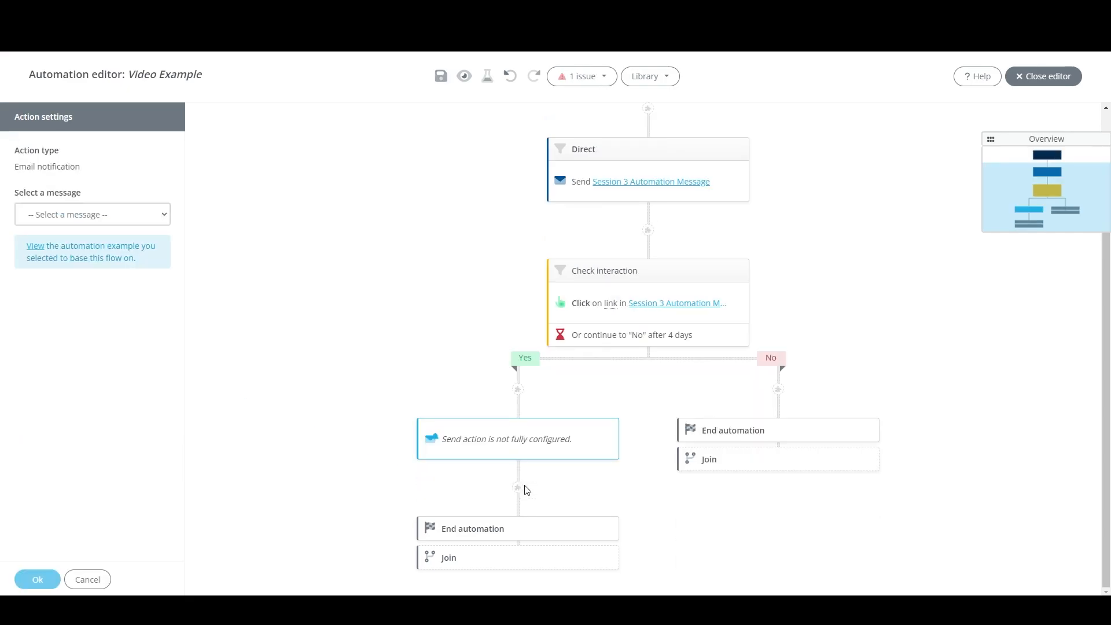
pyautogui.click(133, 215)
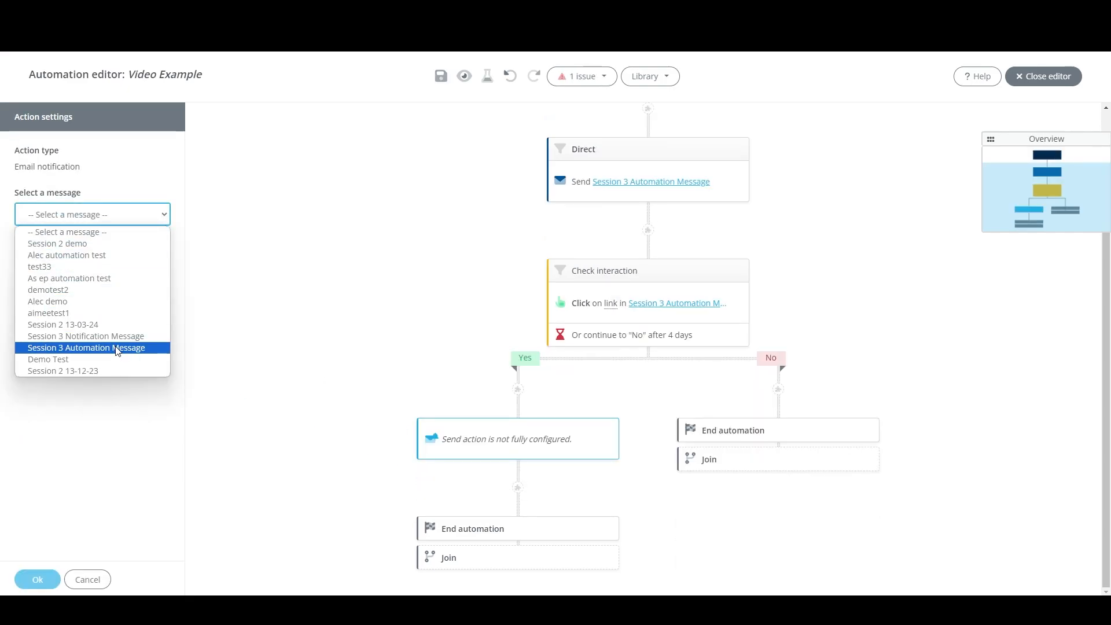
pyautogui.click(116, 334)
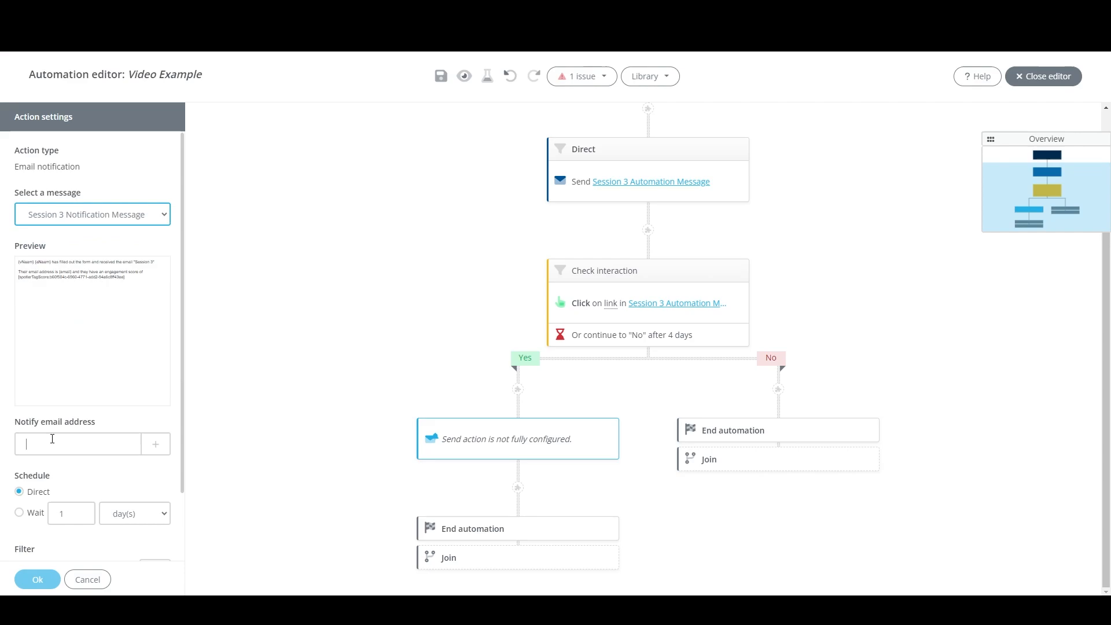
# Fill in the notification's recipient email address, try out an additional address row and remove it, and confirm the action with direct sending
pyautogui.click(81, 444)
pyautogui.click(82, 475)
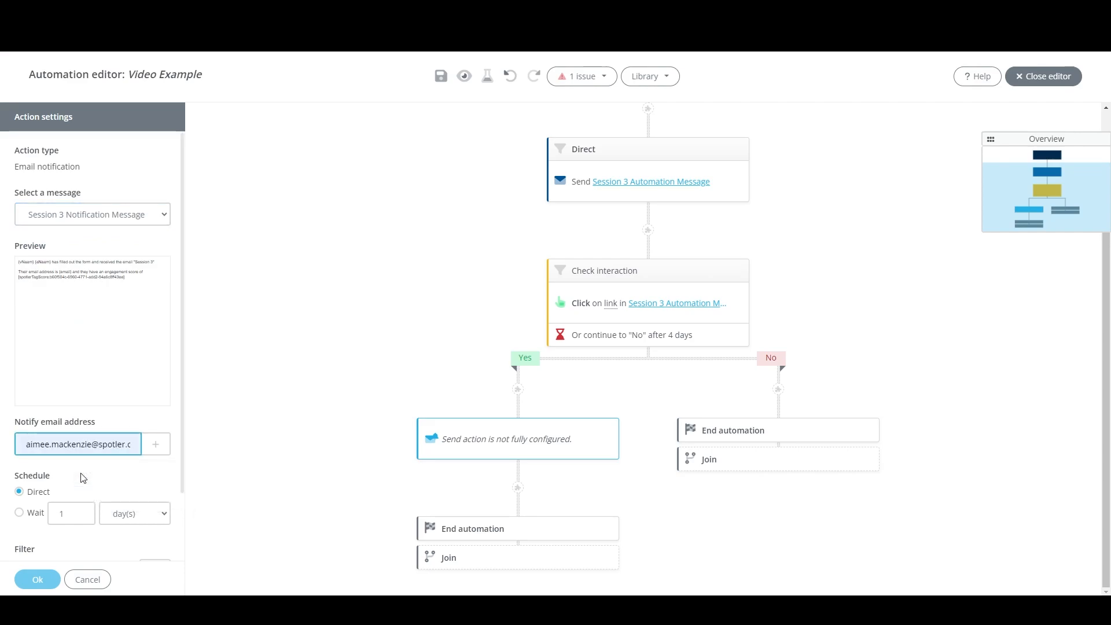
pyautogui.click(160, 449)
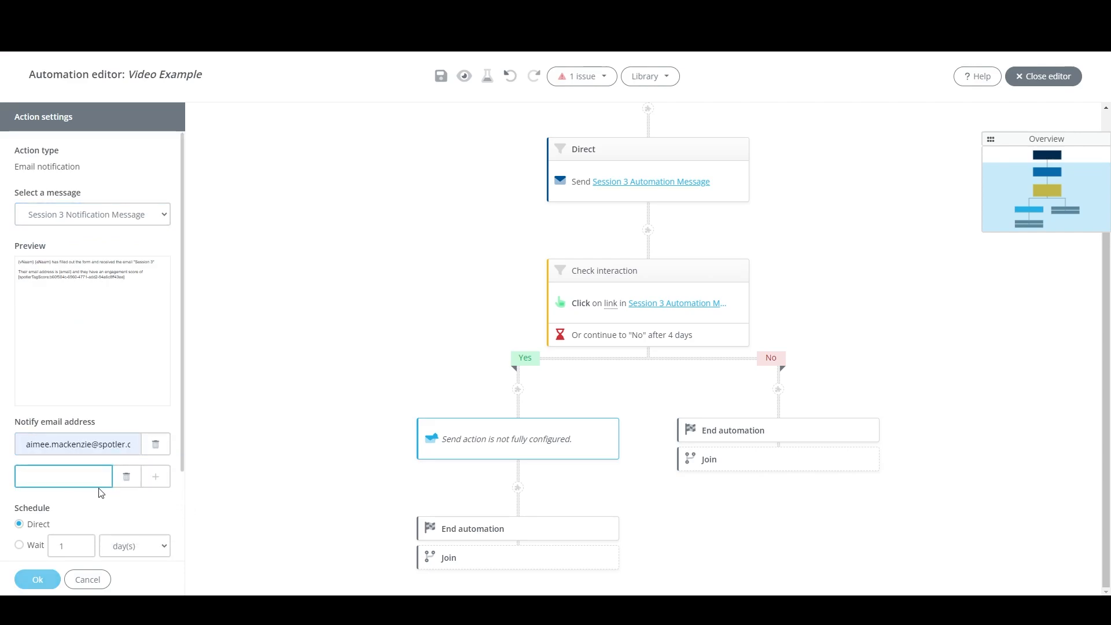
pyautogui.click(127, 476)
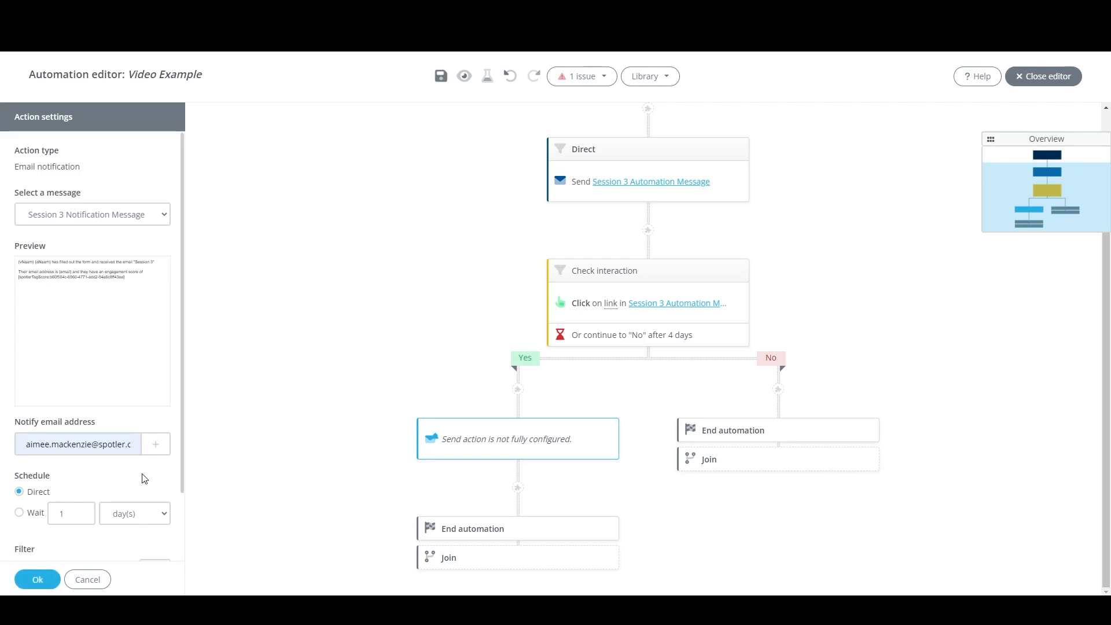
pyautogui.scroll(-2, 144, 478)
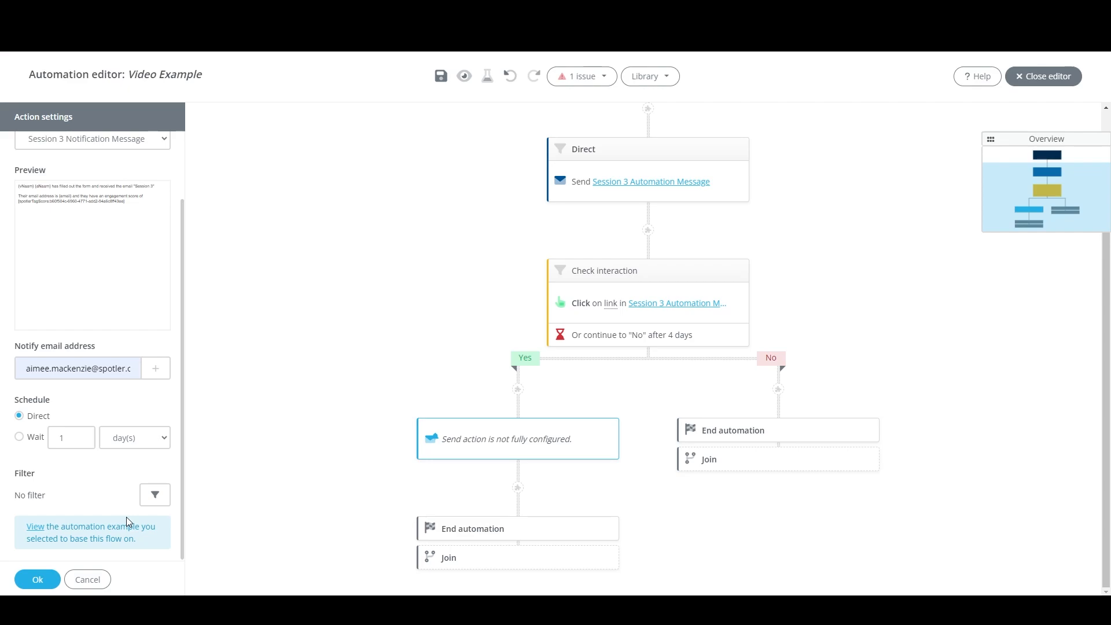
pyautogui.click(38, 579)
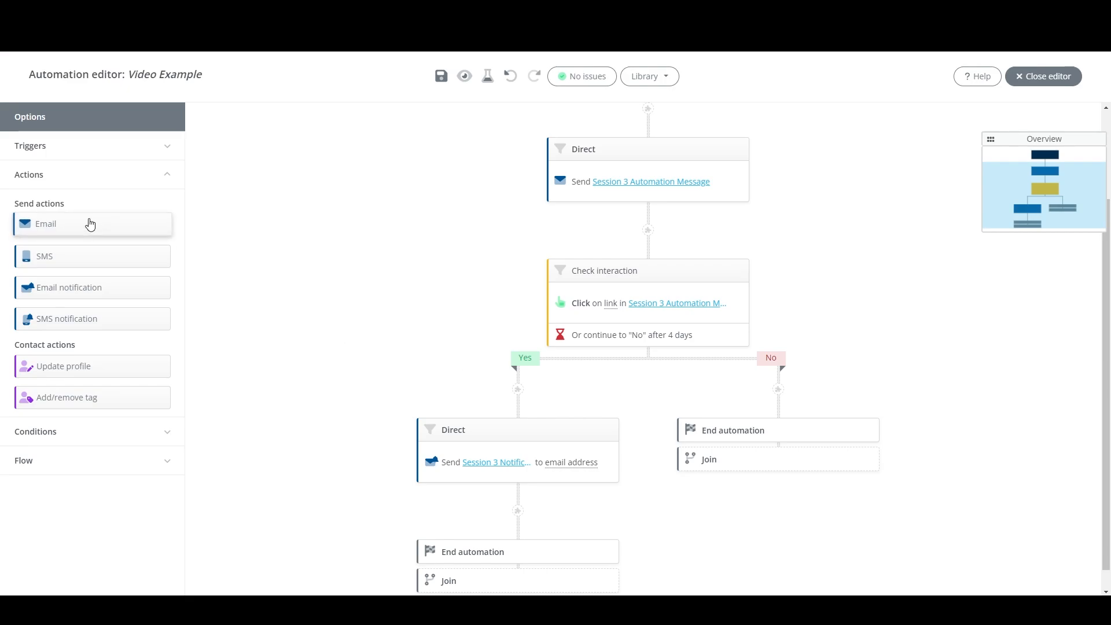
# Add an Email action on the Click condition's No path that sends Session 3 Automation Message directly
pyautogui.moveTo(89, 224); pyautogui.dragTo(795, 391)
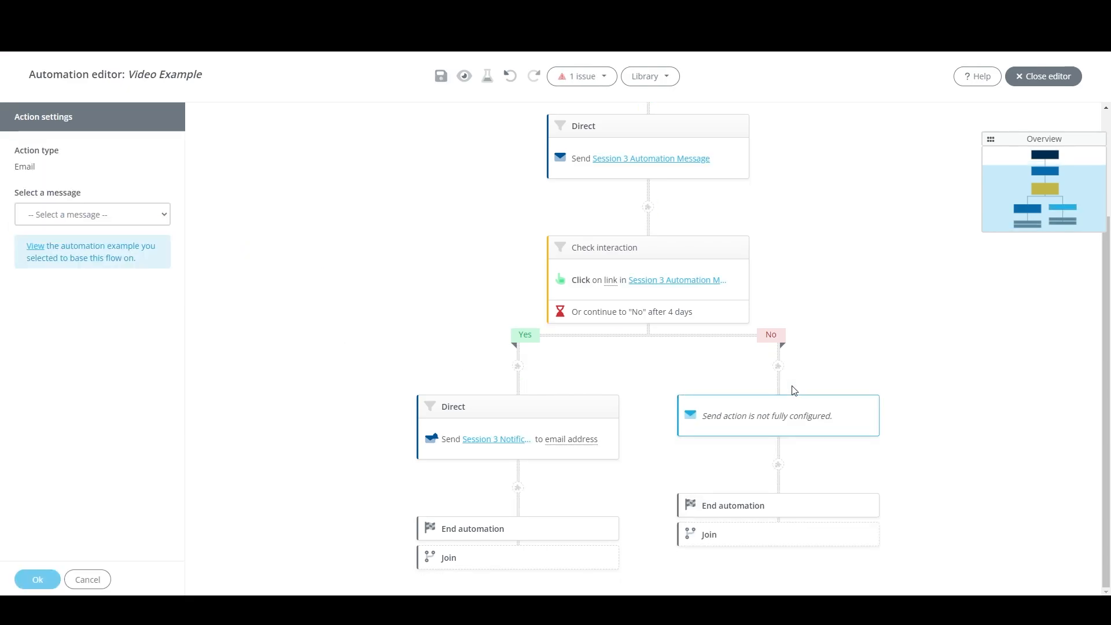
pyautogui.click(154, 215)
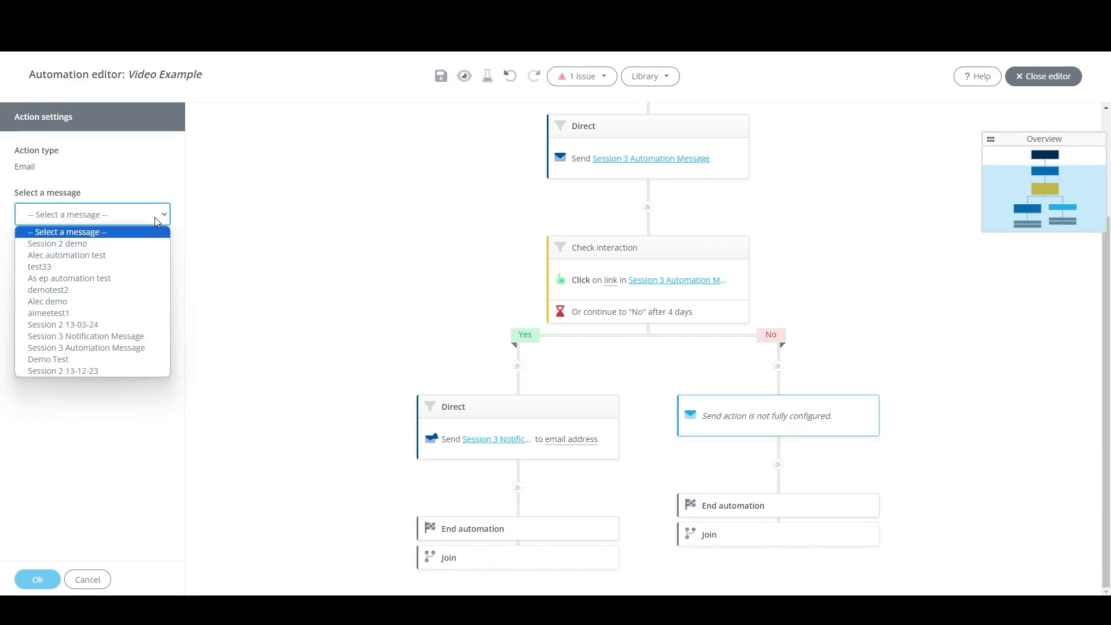
pyautogui.click(123, 347)
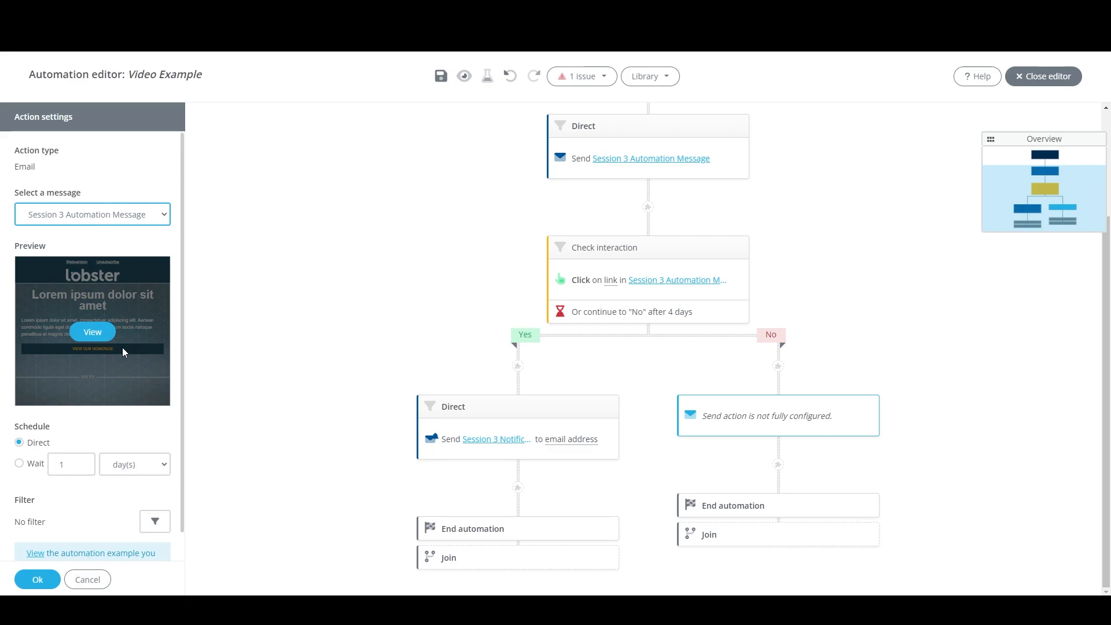
pyautogui.click(32, 580)
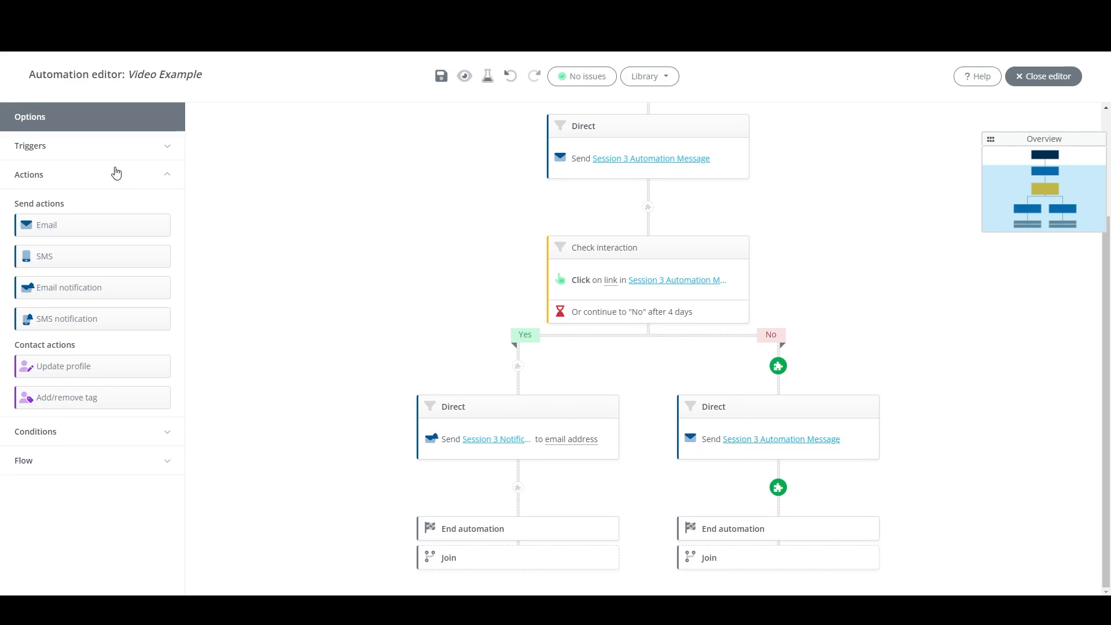
# Add a Click condition after the No-path email that checks any link in Session 3 Automation Message
pyautogui.click(124, 432)
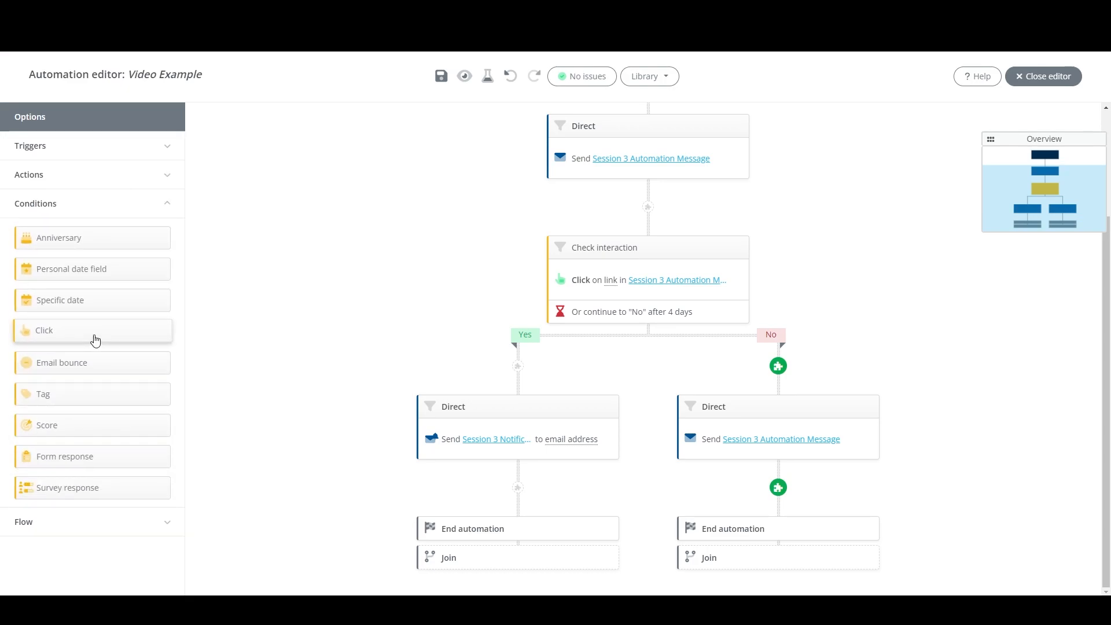
pyautogui.moveTo(94, 336); pyautogui.dragTo(836, 504)
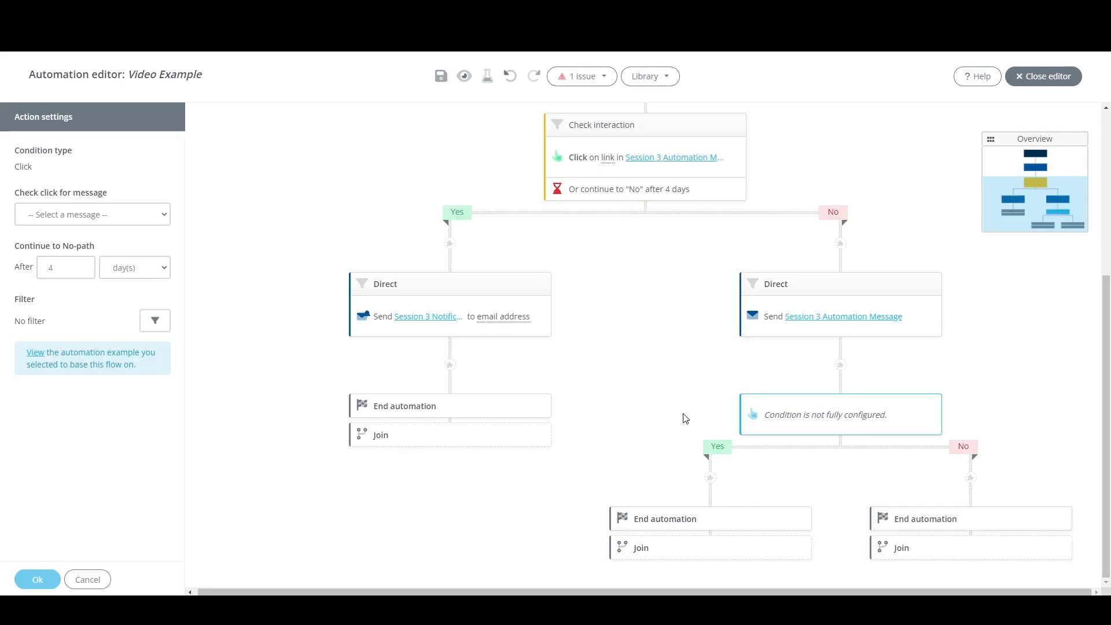
pyautogui.click(91, 214)
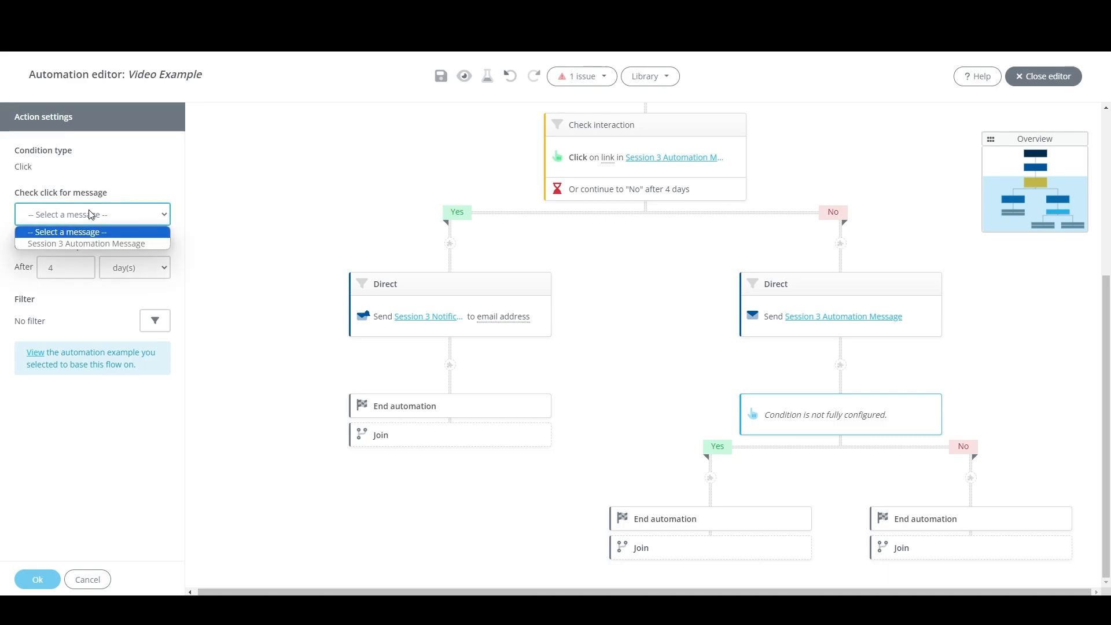
pyautogui.click(85, 240)
pyautogui.click(83, 268)
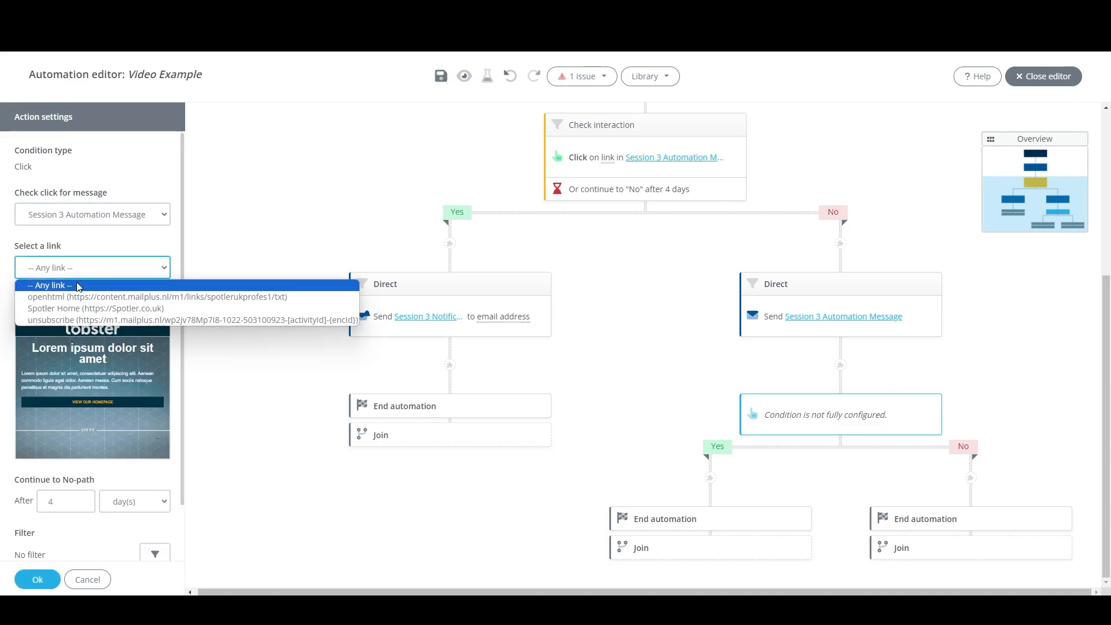
pyautogui.click(78, 286)
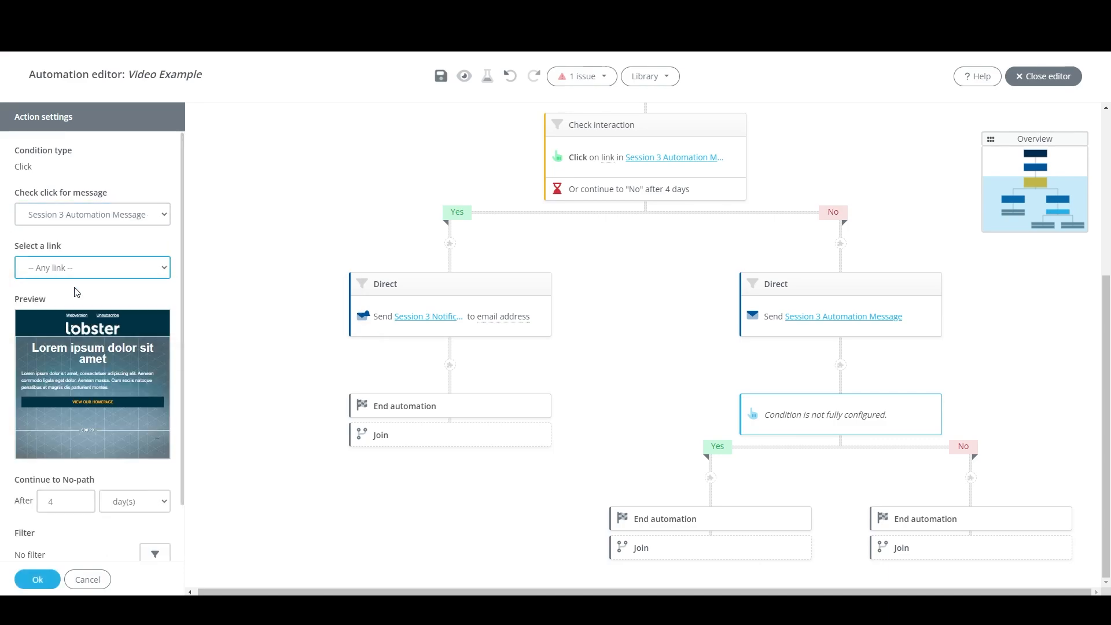
pyautogui.click(37, 579)
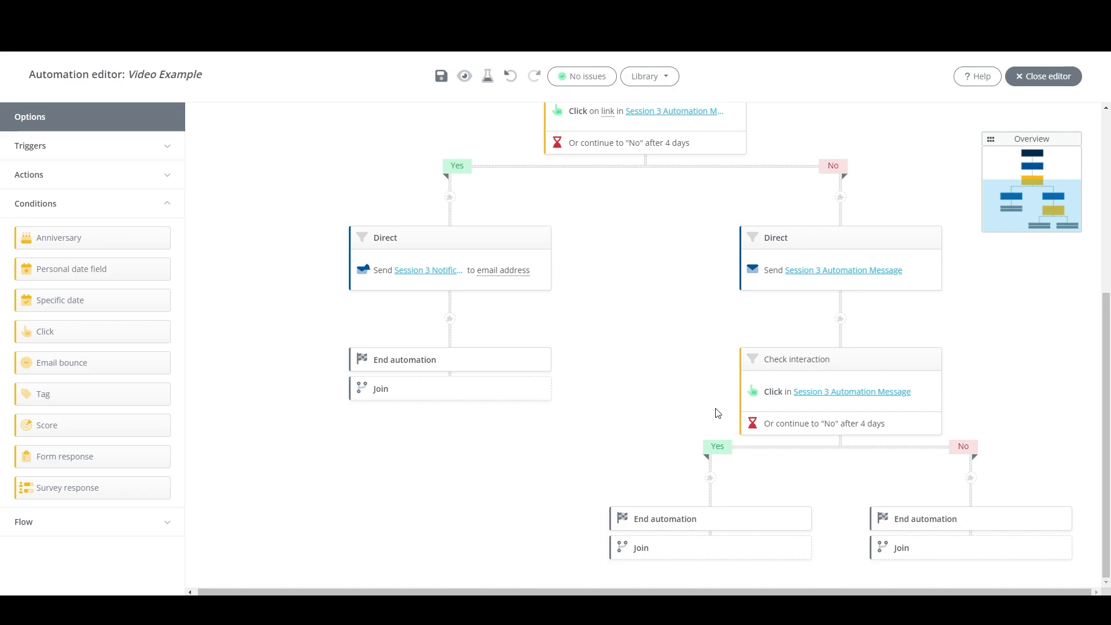
# Add a Go to flow on the second Click condition's Yes path that leads to the Session 3 Notification Message action
pyautogui.click(119, 526)
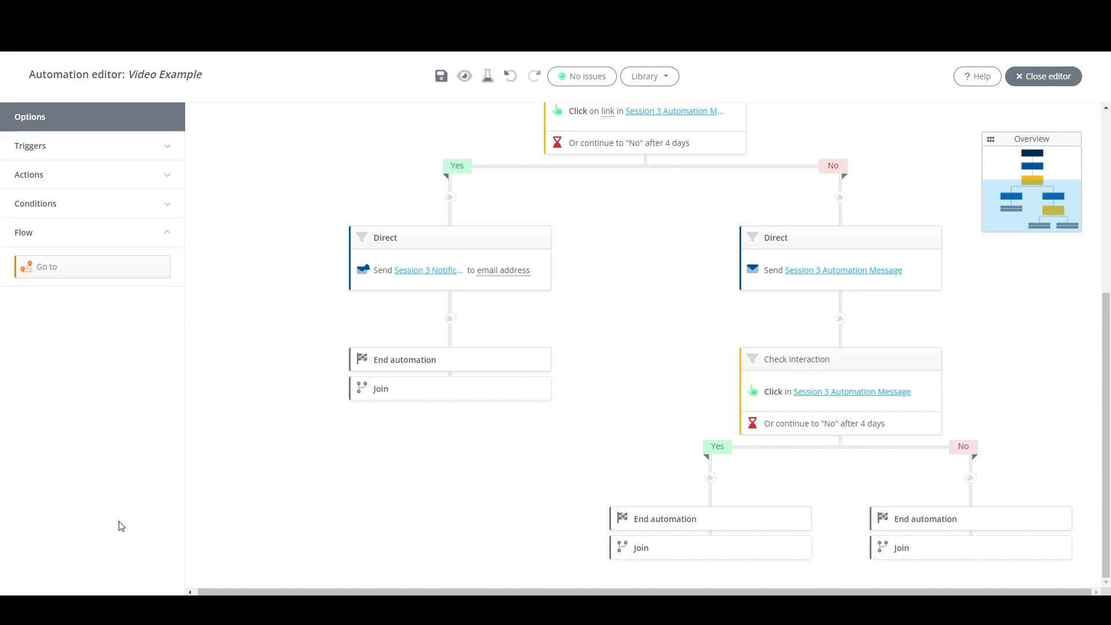
pyautogui.moveTo(108, 265); pyautogui.dragTo(714, 476)
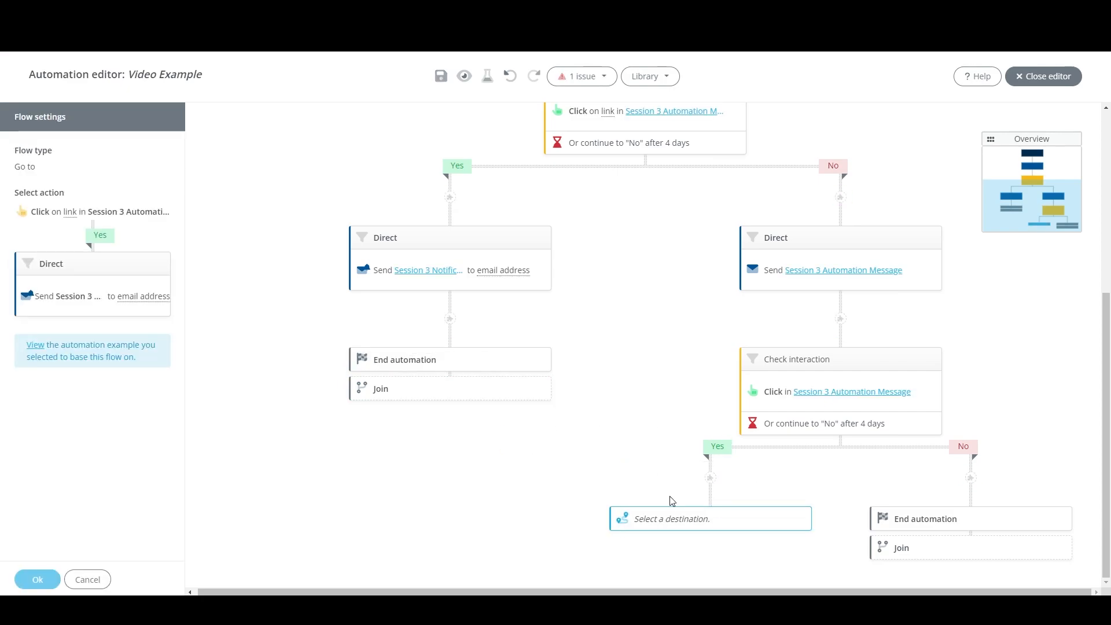
pyautogui.click(125, 272)
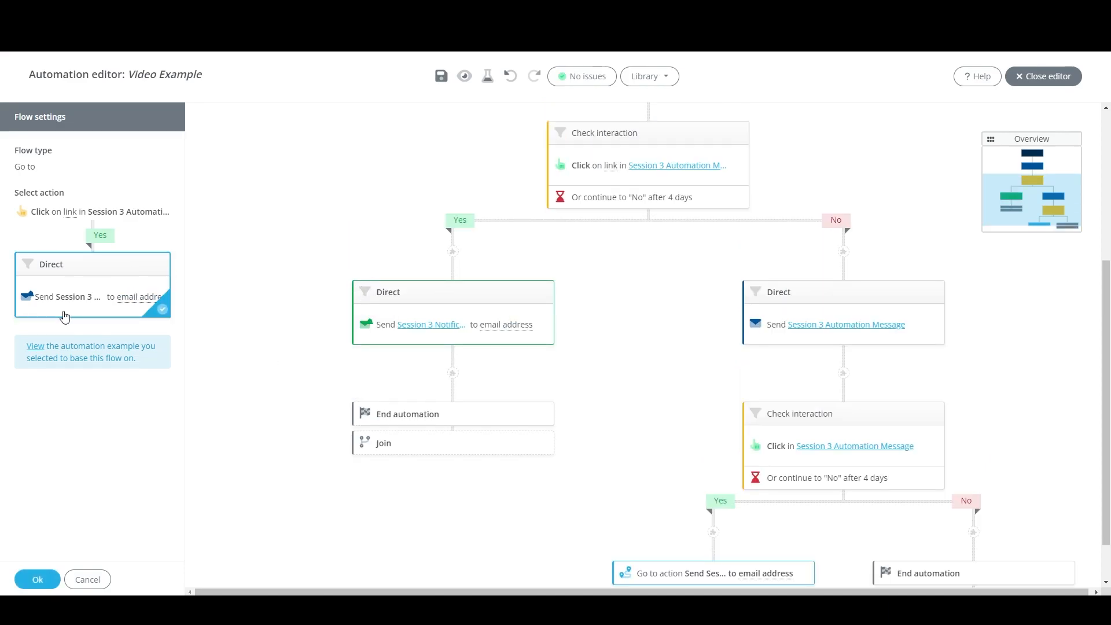
pyautogui.click(36, 581)
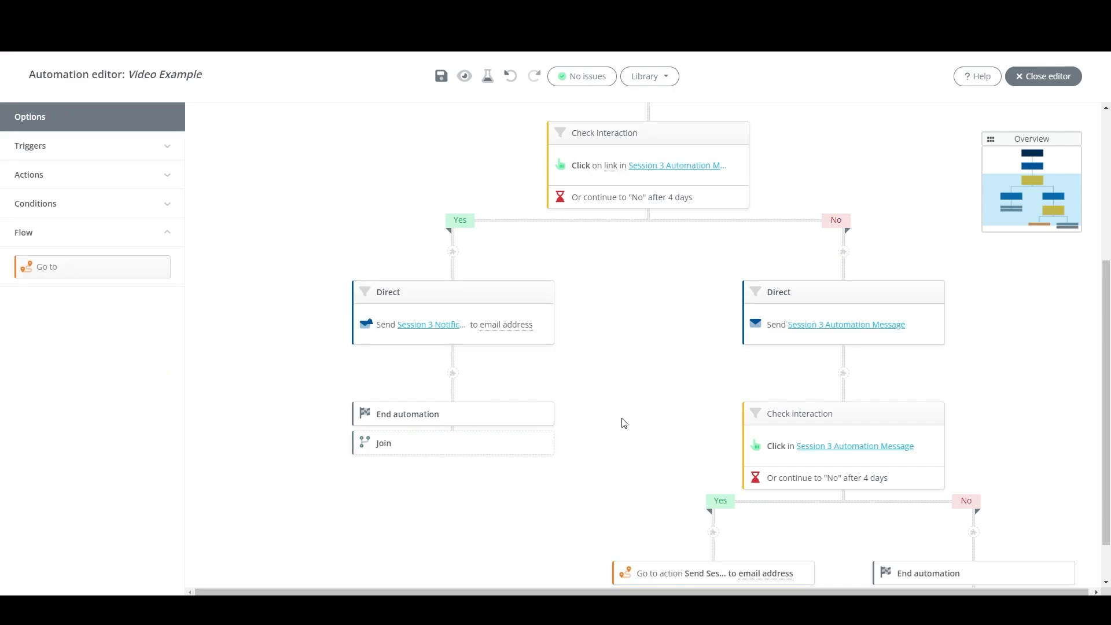
pyautogui.scroll(-1, 624, 423)
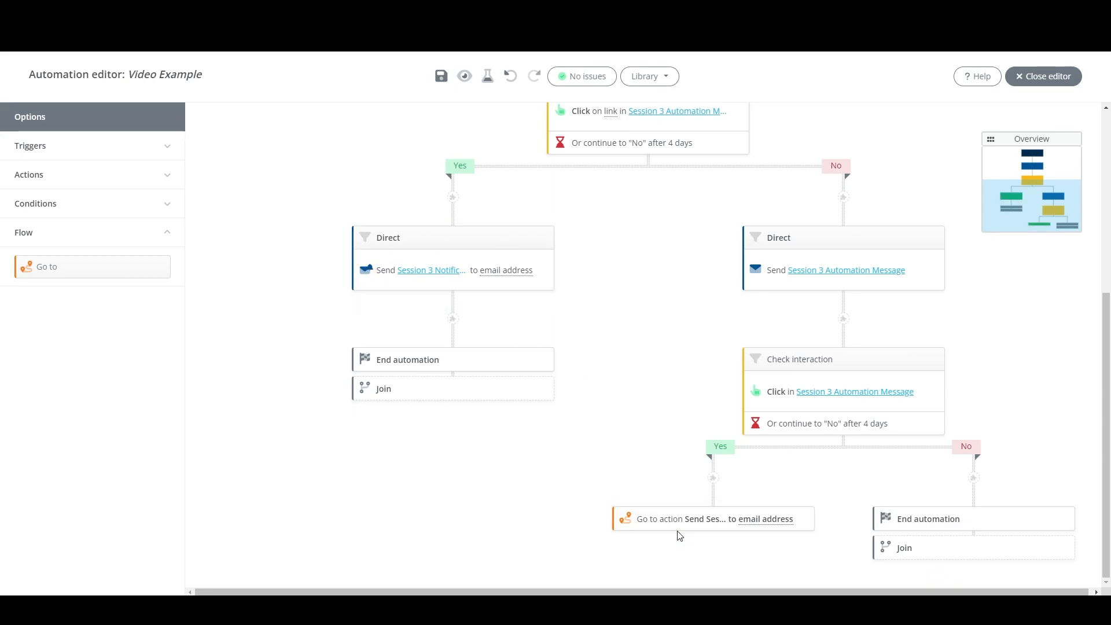
pyautogui.moveTo(677, 531)
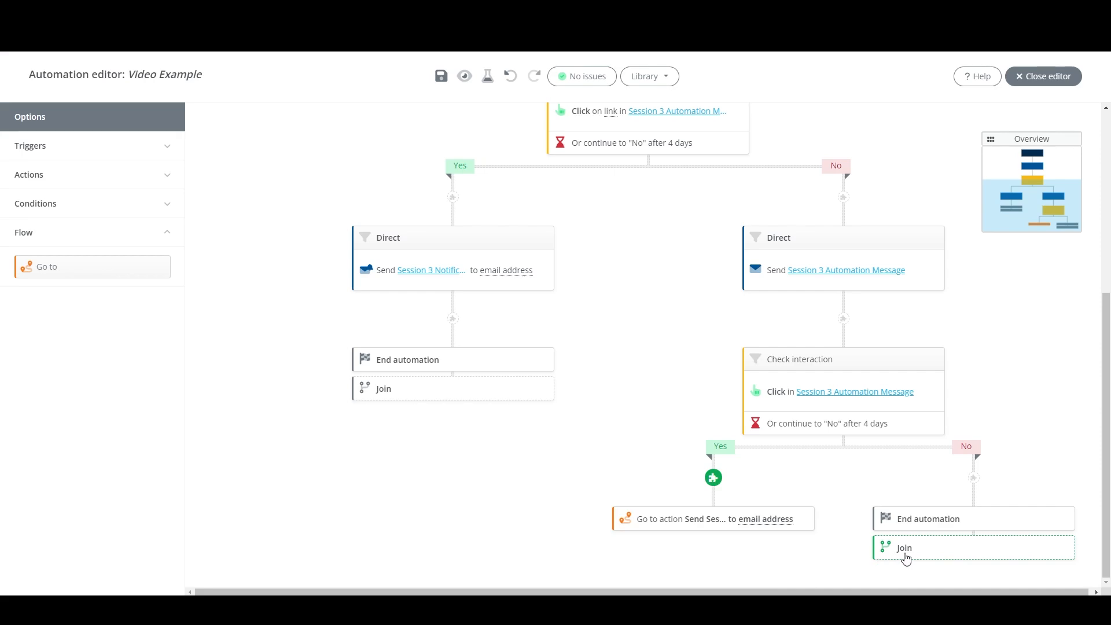
# Start a test of the automation and choose the listed contact from the test group, after checking the contact database option
pyautogui.scroll(5, 715, 355)
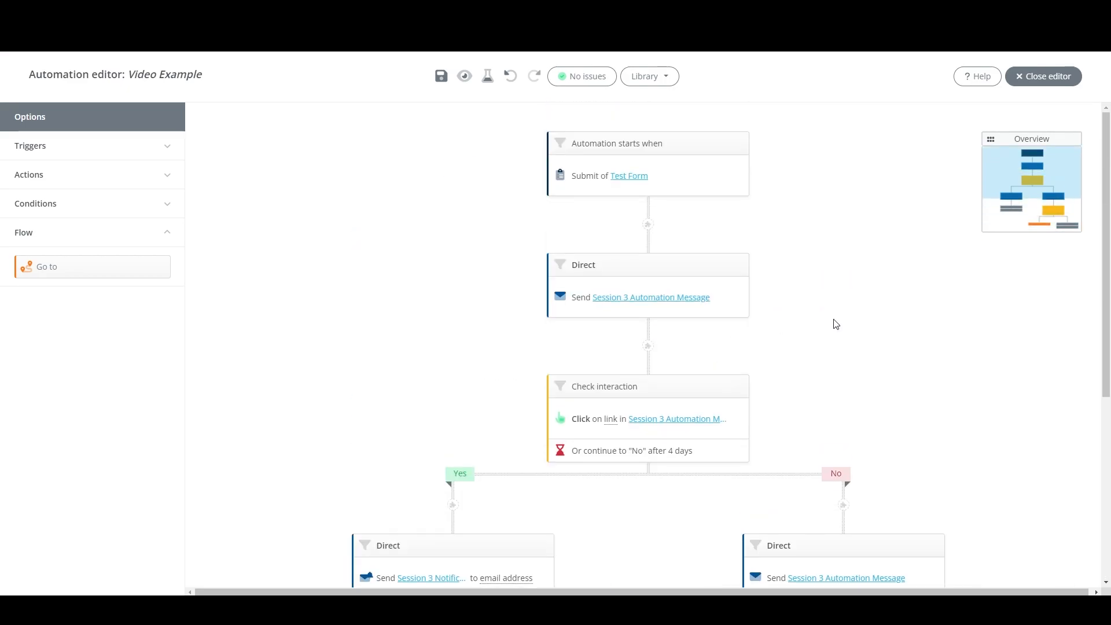
pyautogui.click(488, 77)
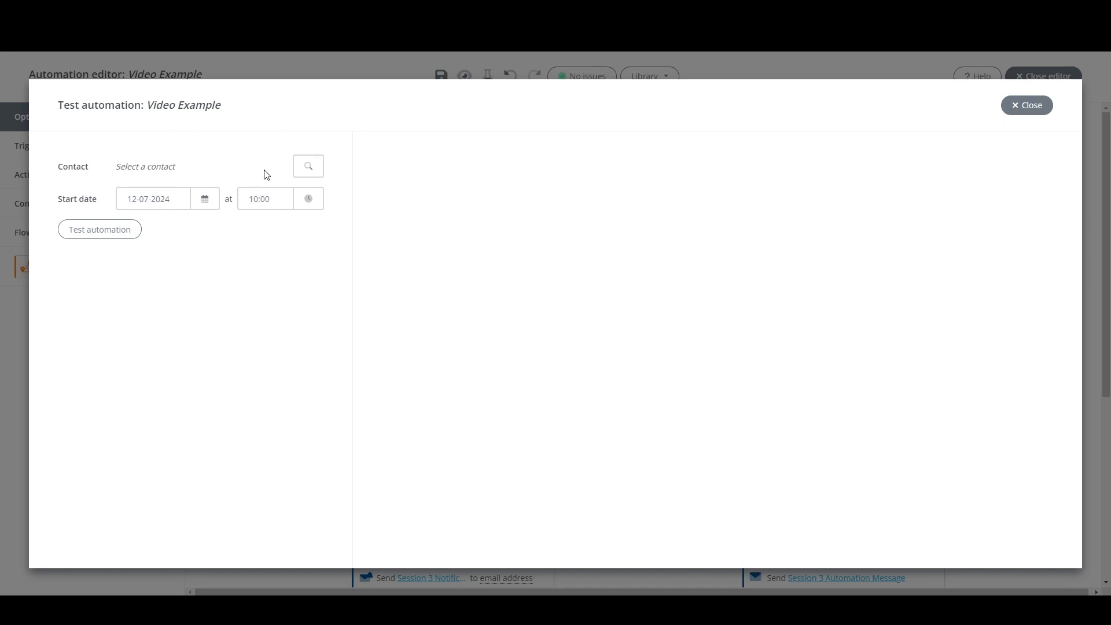
pyautogui.click(307, 168)
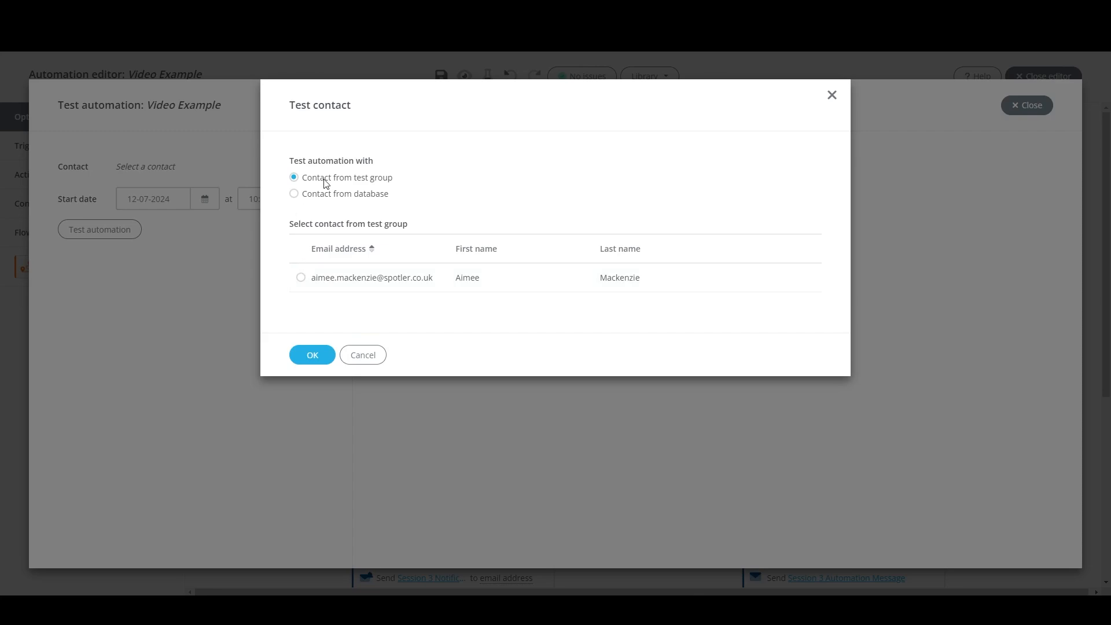
pyautogui.click(294, 194)
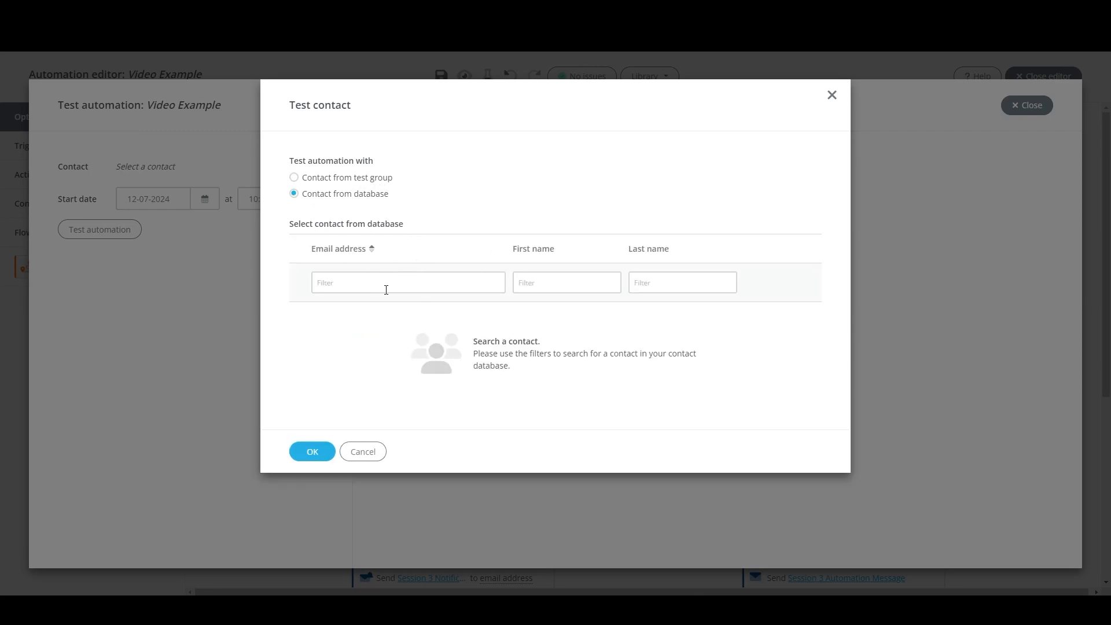
pyautogui.click(352, 180)
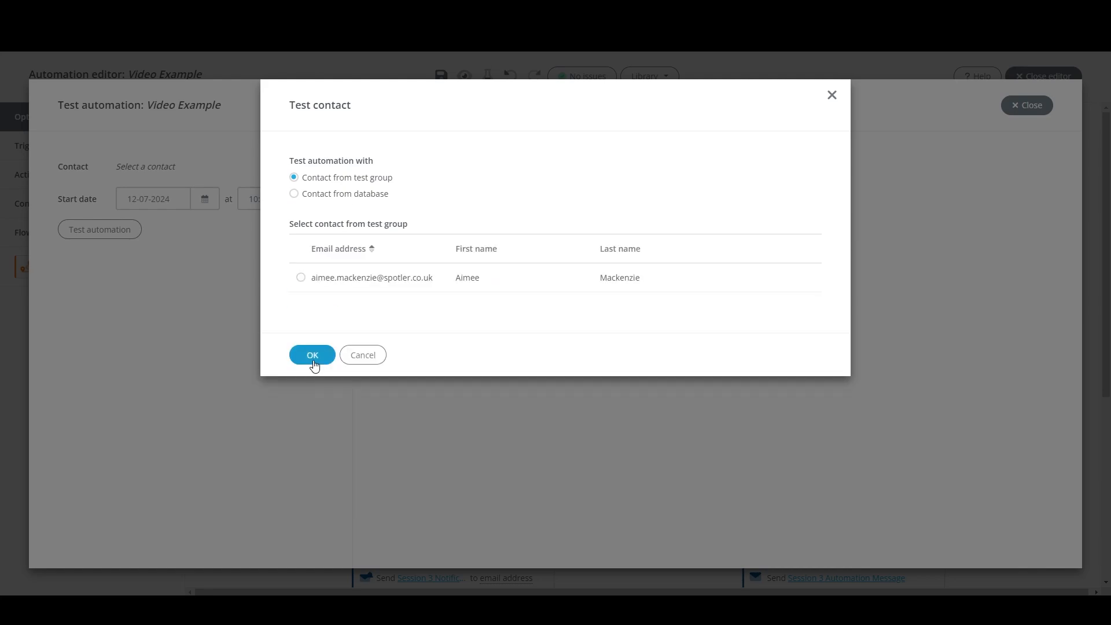
pyautogui.click(304, 284)
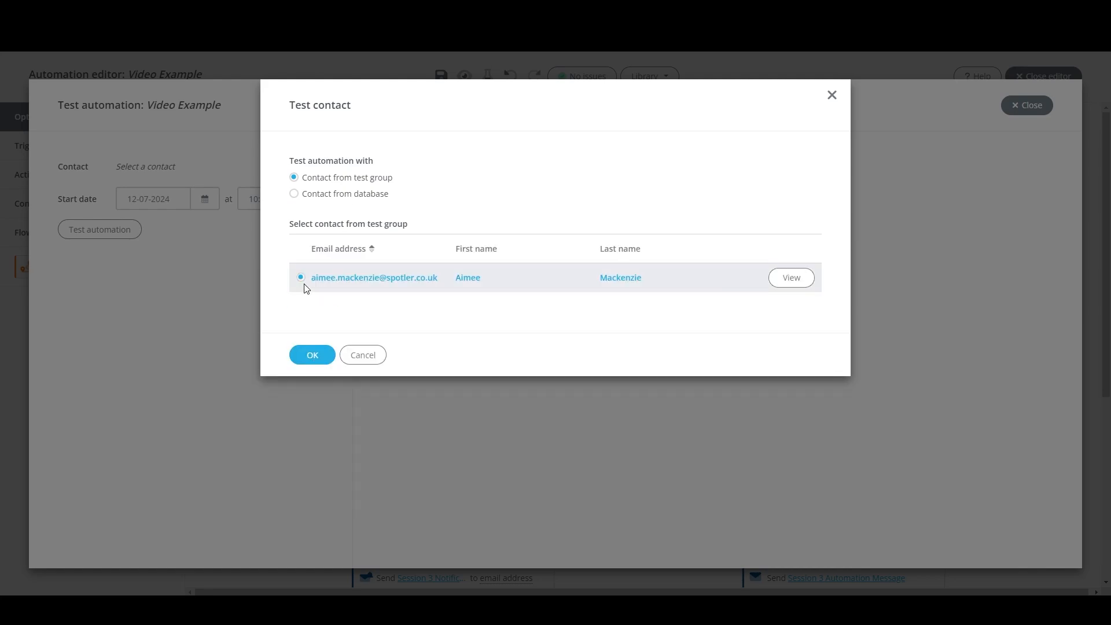
pyautogui.click(311, 356)
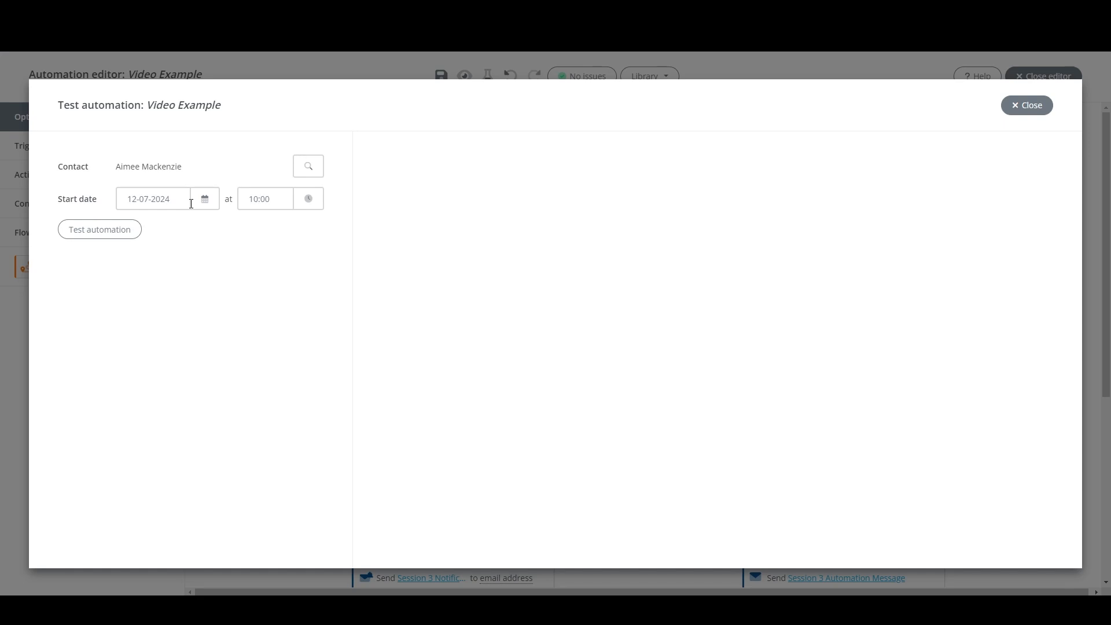
# Run the automation test and submit Test Form with the contact's first name filled in
pyautogui.click(109, 234)
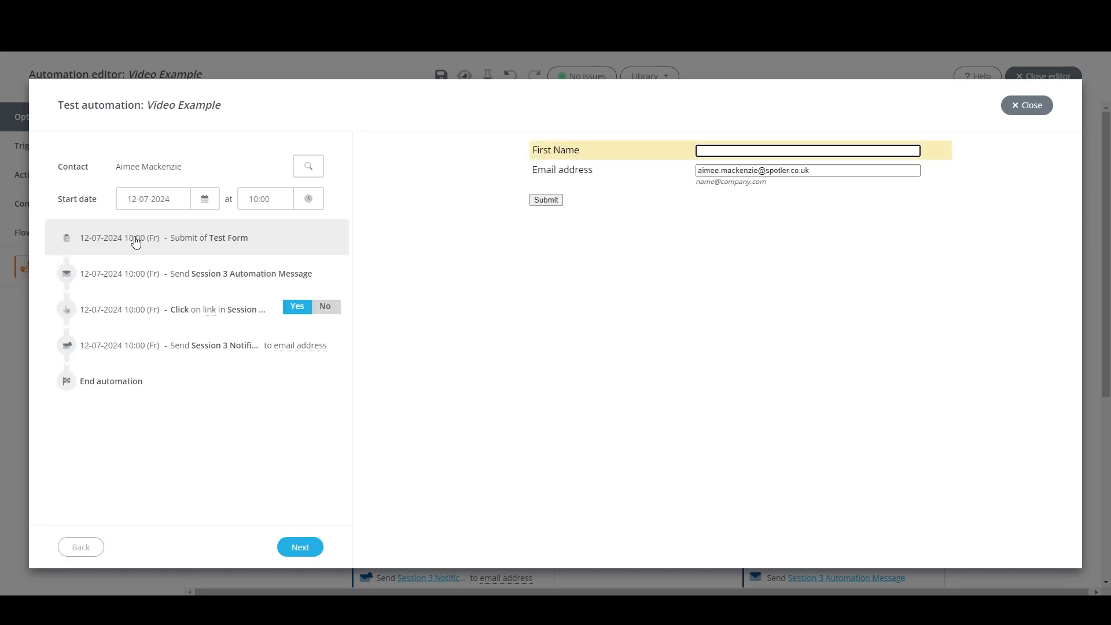
pyautogui.click(753, 147)
pyautogui.write('qwer34t')
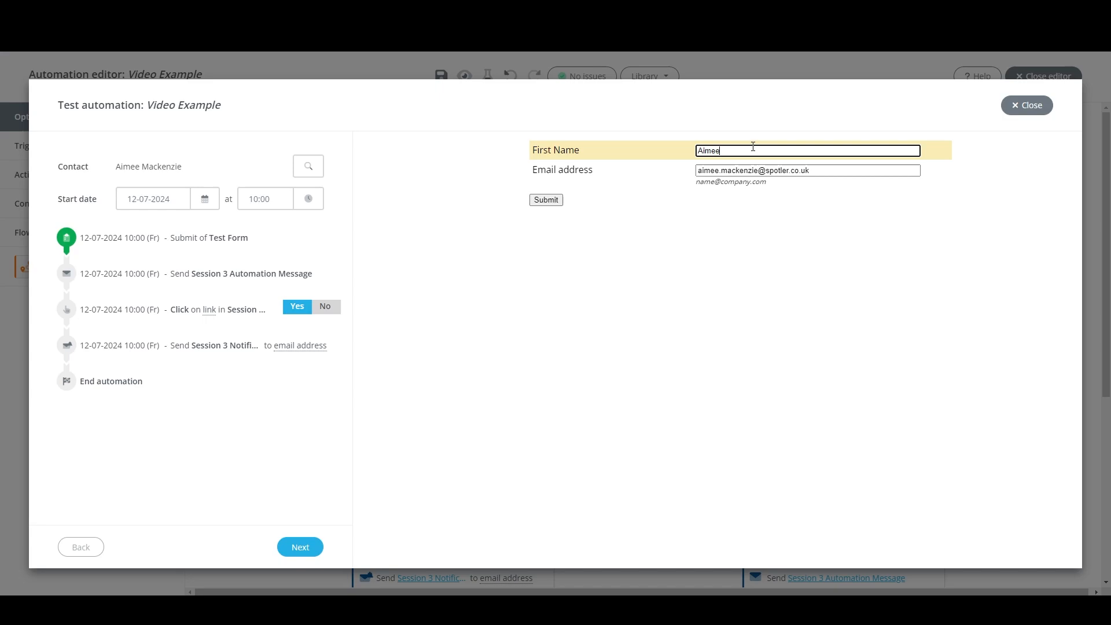
pyautogui.click(548, 201)
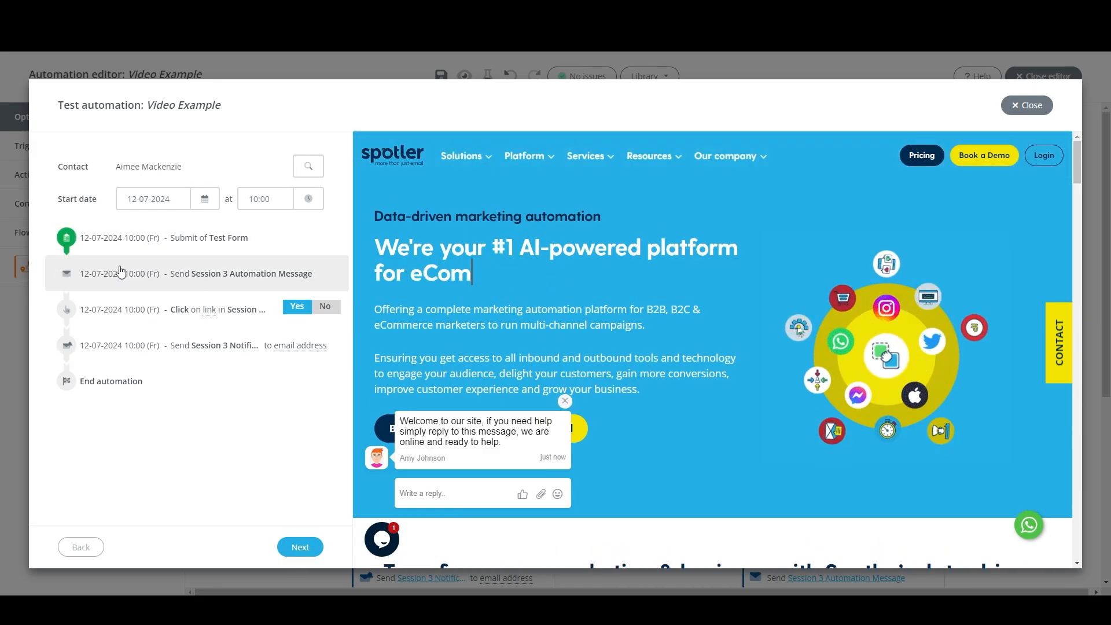
# Step through the test with the Click condition on Yes, from the automation email and notification to End automation
pyautogui.click(299, 546)
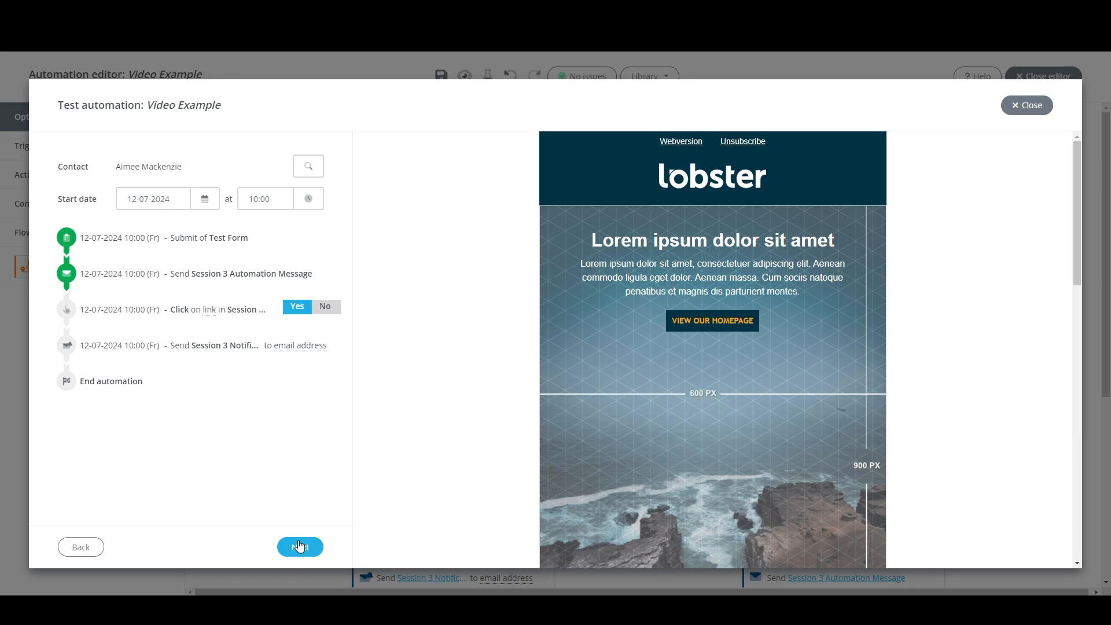
pyautogui.click(716, 322)
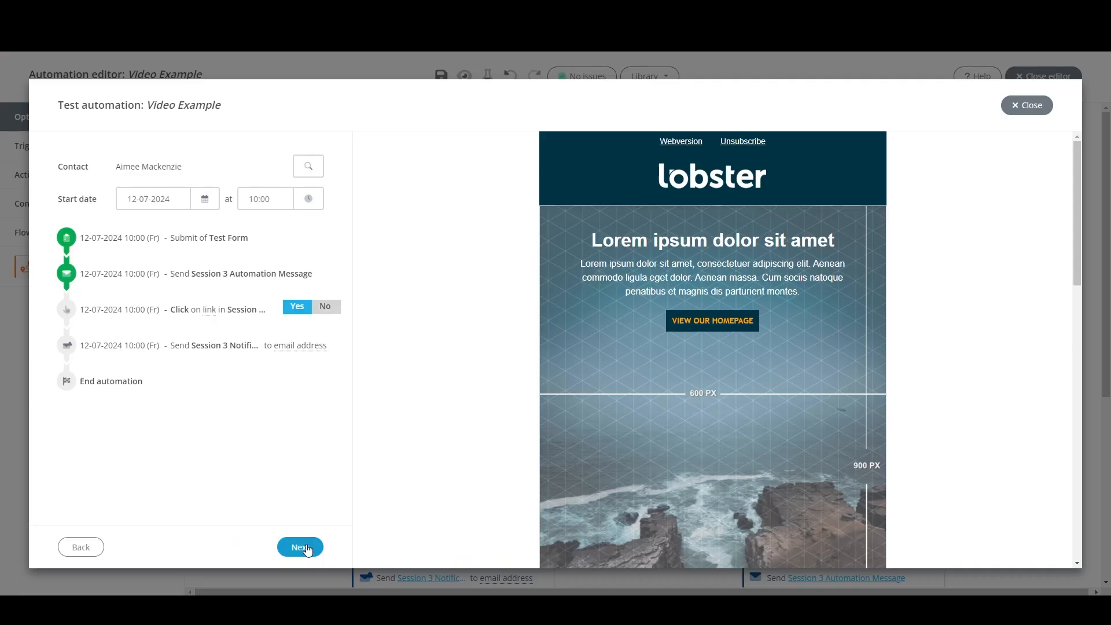
pyautogui.click(301, 548)
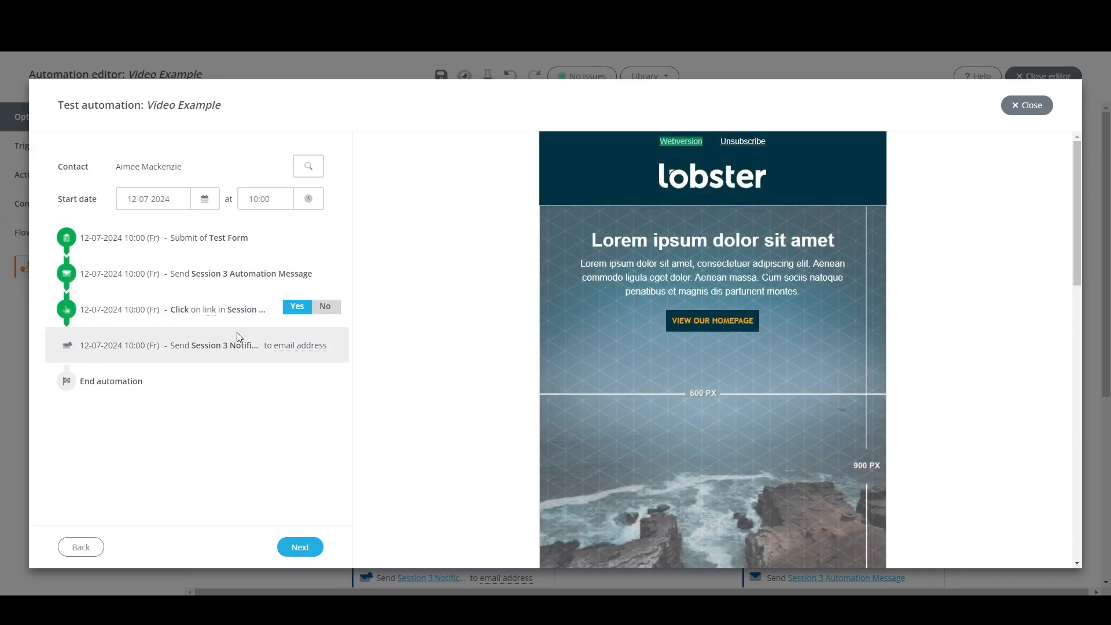
pyautogui.click(325, 308)
pyautogui.click(293, 311)
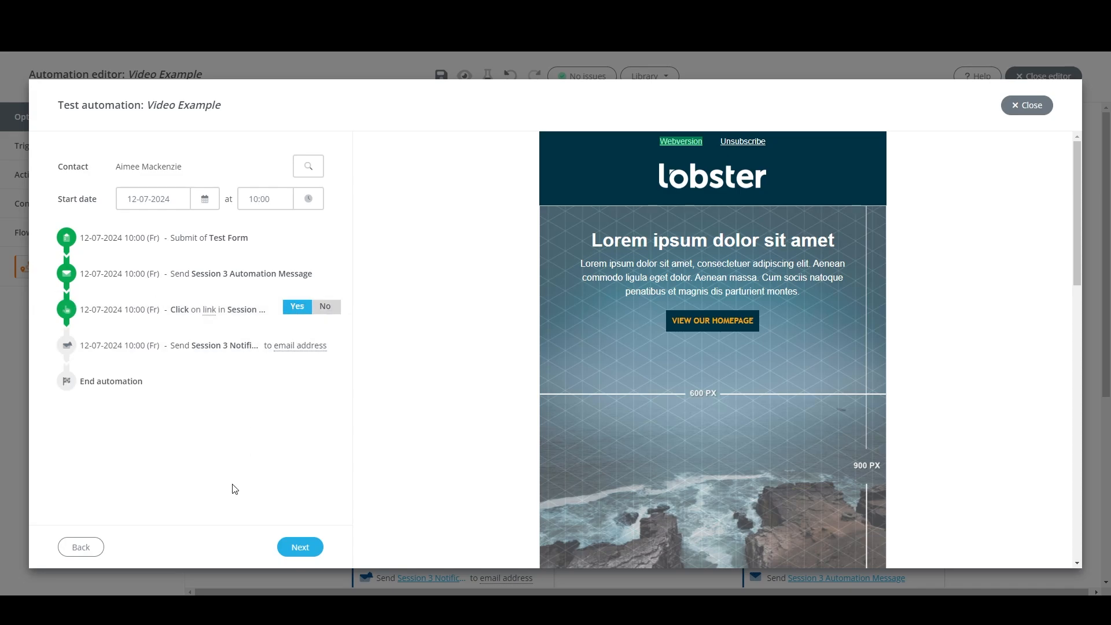
pyautogui.click(306, 548)
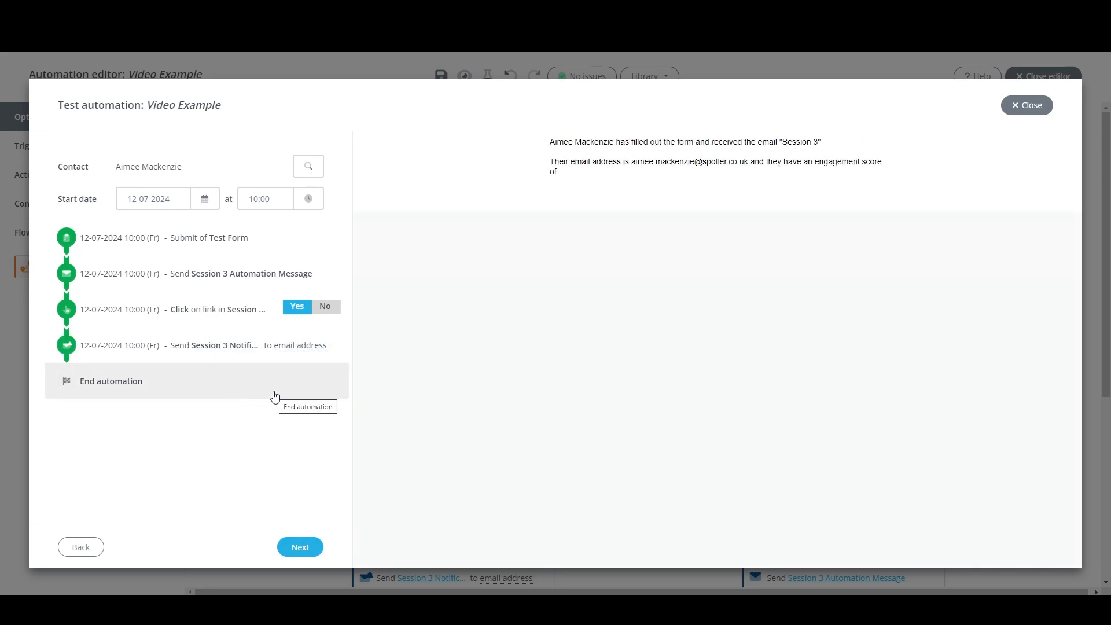
pyautogui.click(298, 545)
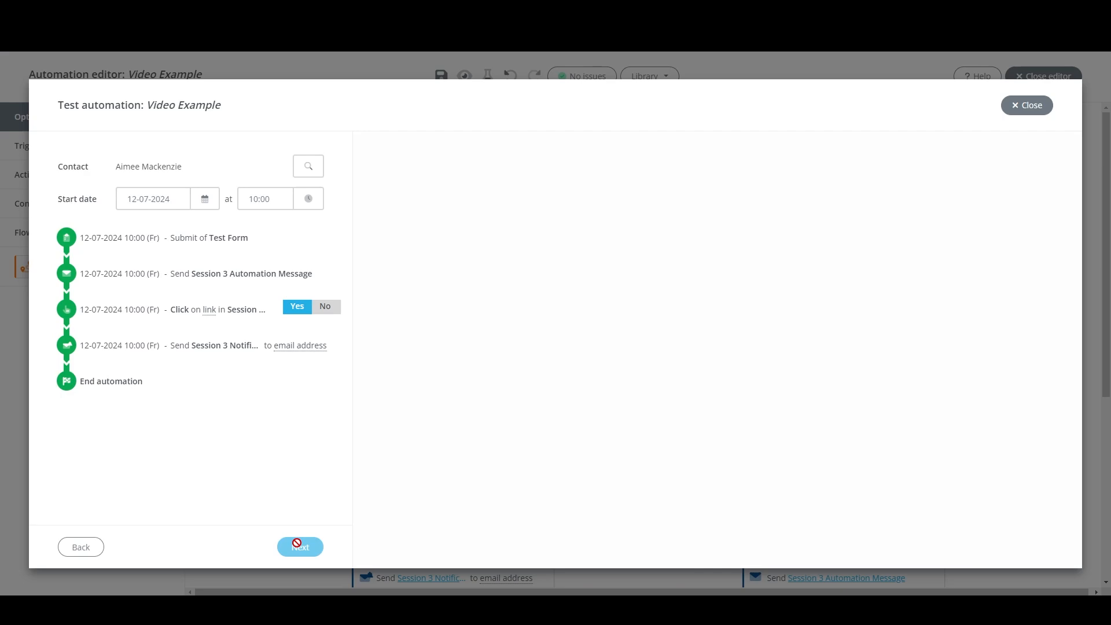
# Return to the first Click condition in the test, set it to No and advance to the second Session 3 Automation Message
pyautogui.click(145, 311)
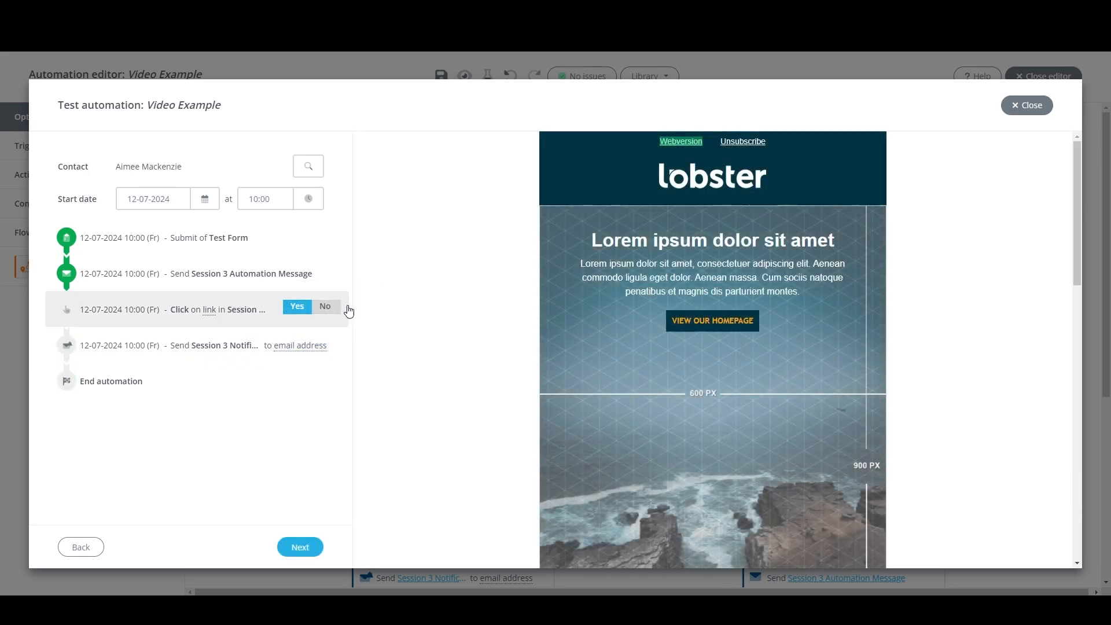
pyautogui.click(338, 313)
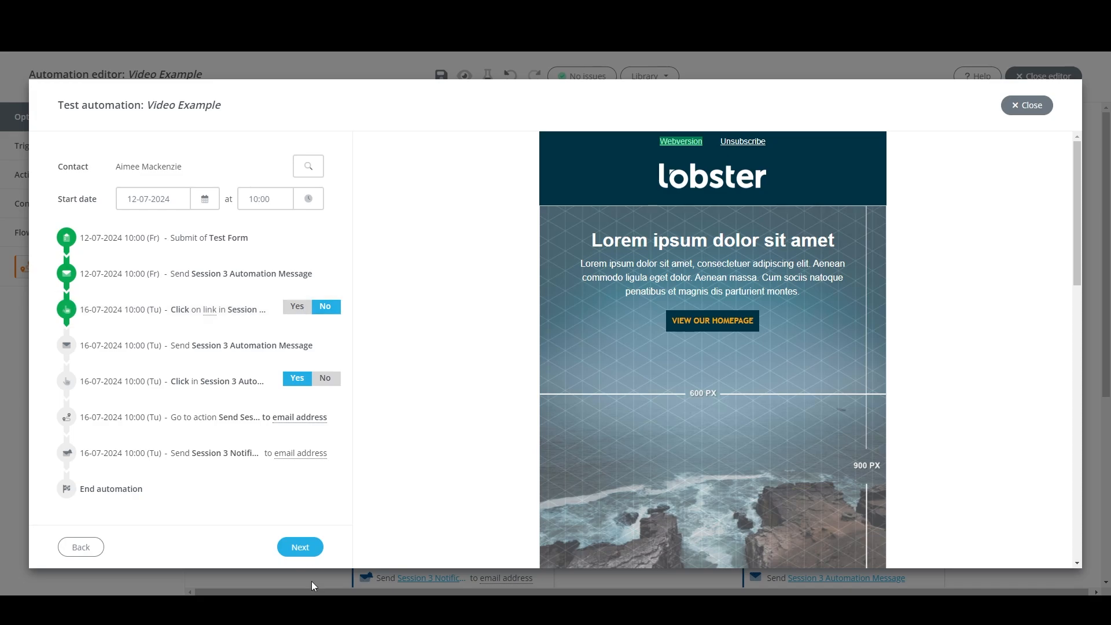
pyautogui.click(300, 547)
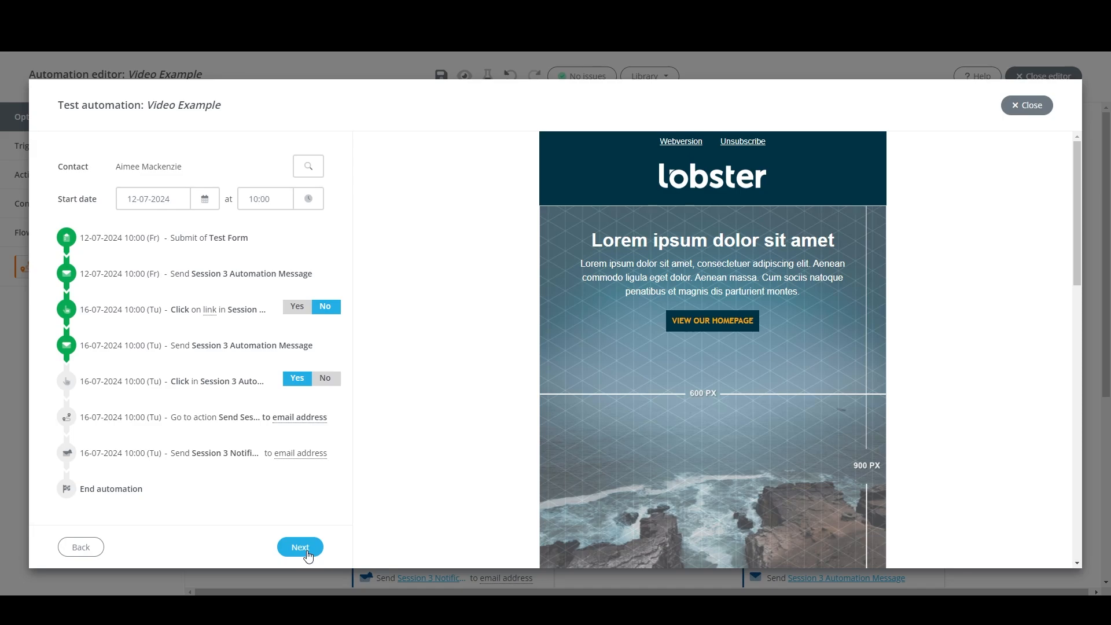
# Check the second Click condition's No outcome, restore Yes, step through the Go to flow to End automation and close the test
pyautogui.click(308, 549)
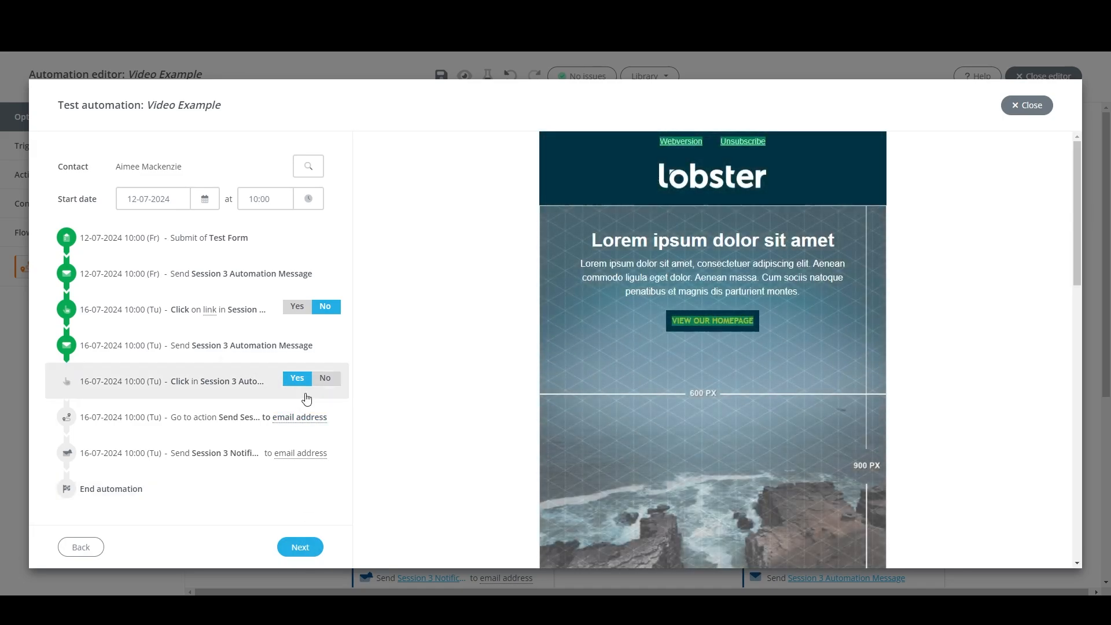
pyautogui.click(324, 378)
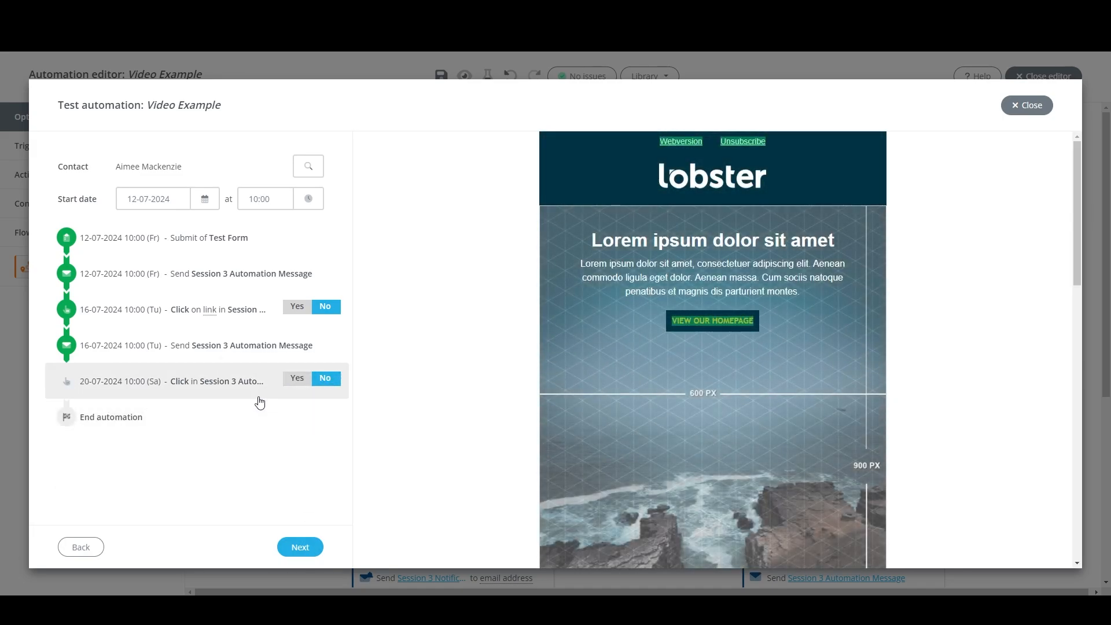
pyautogui.click(291, 384)
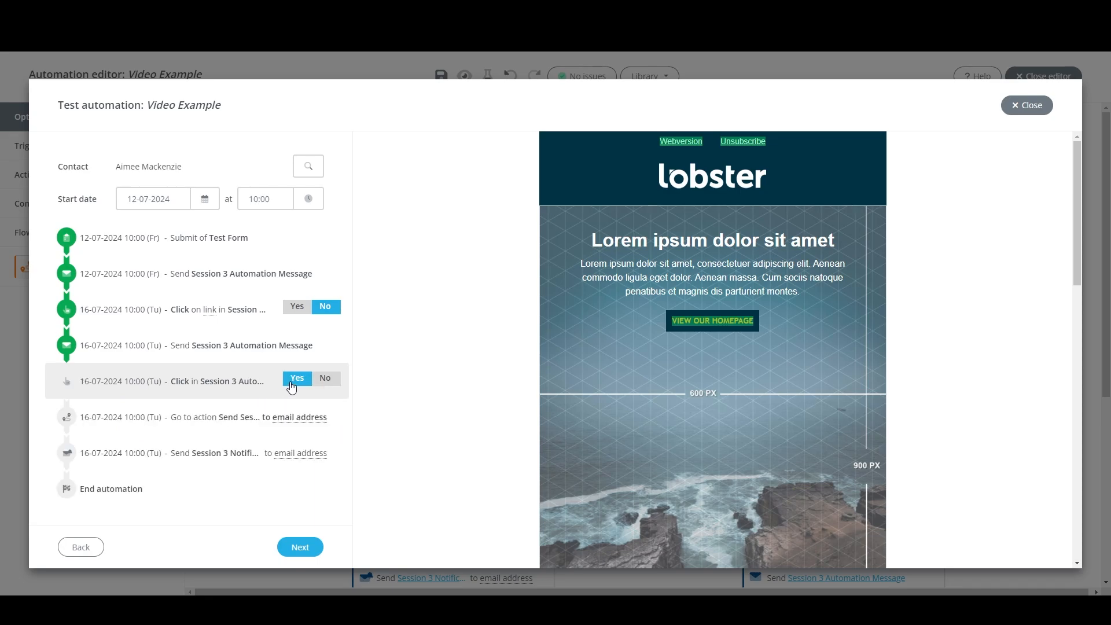
pyautogui.click(299, 553)
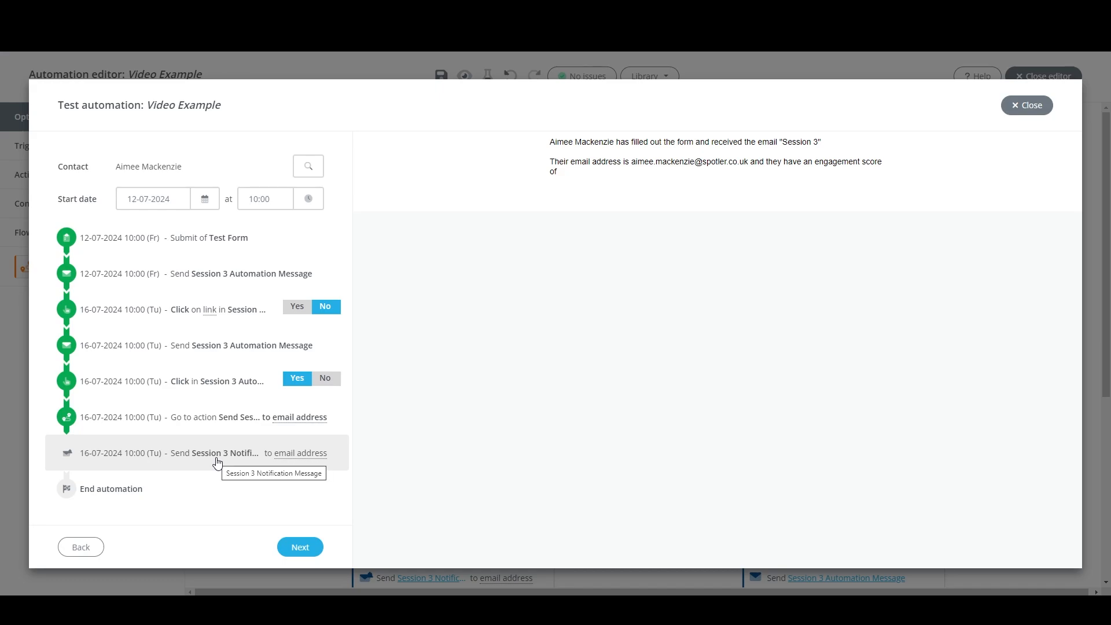
pyautogui.click(295, 546)
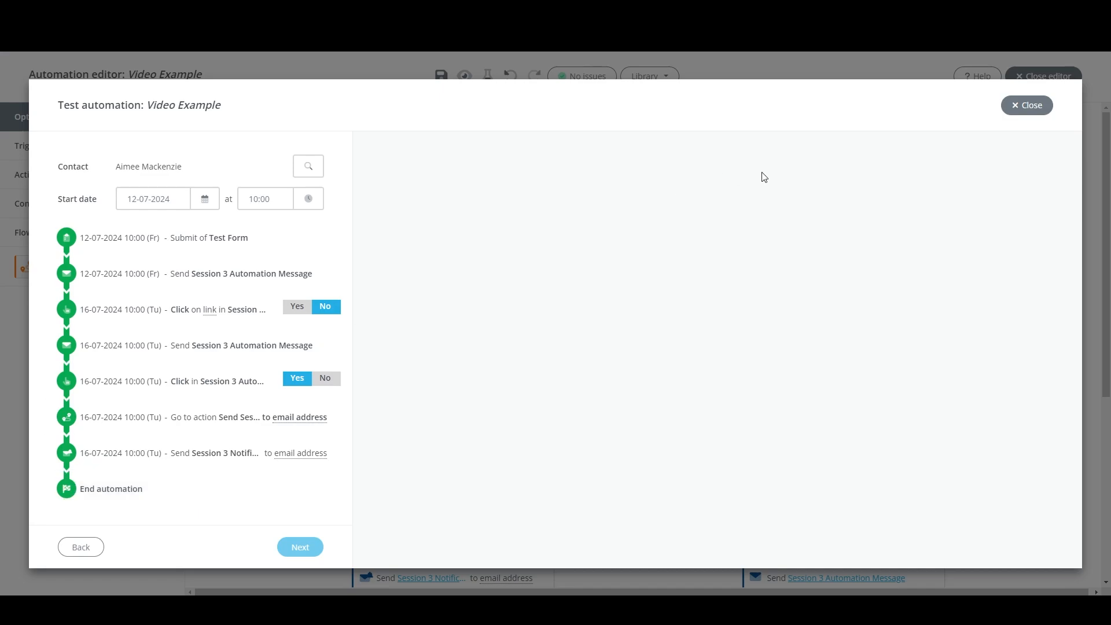
pyautogui.click(1013, 112)
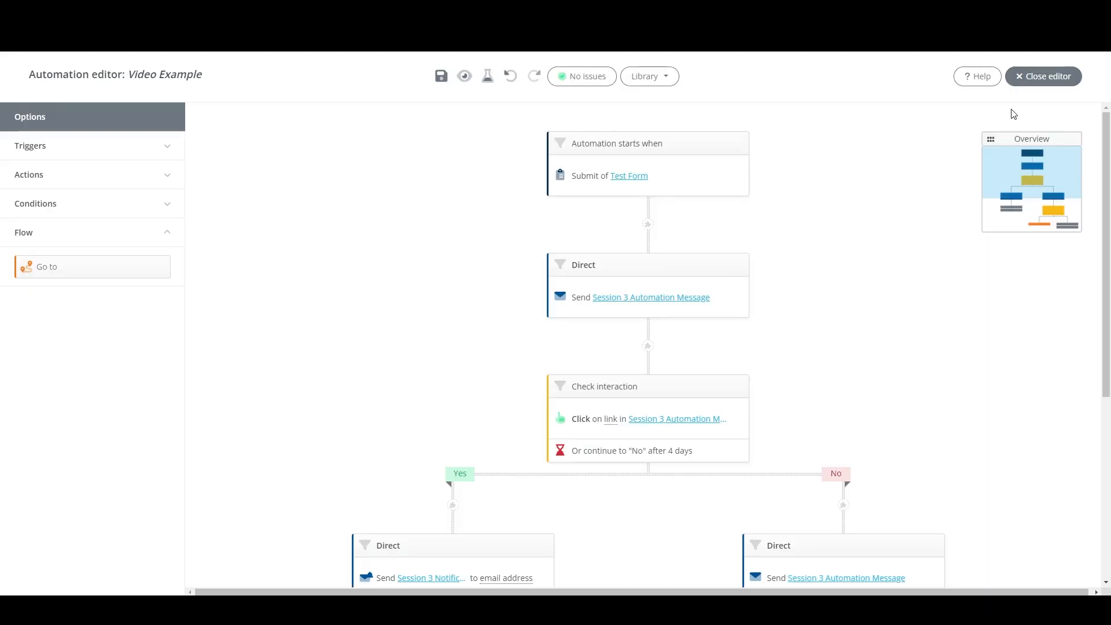
# Save the automation, open its read-only view to review the whole flow, and reposition the Overview map
pyautogui.click(440, 81)
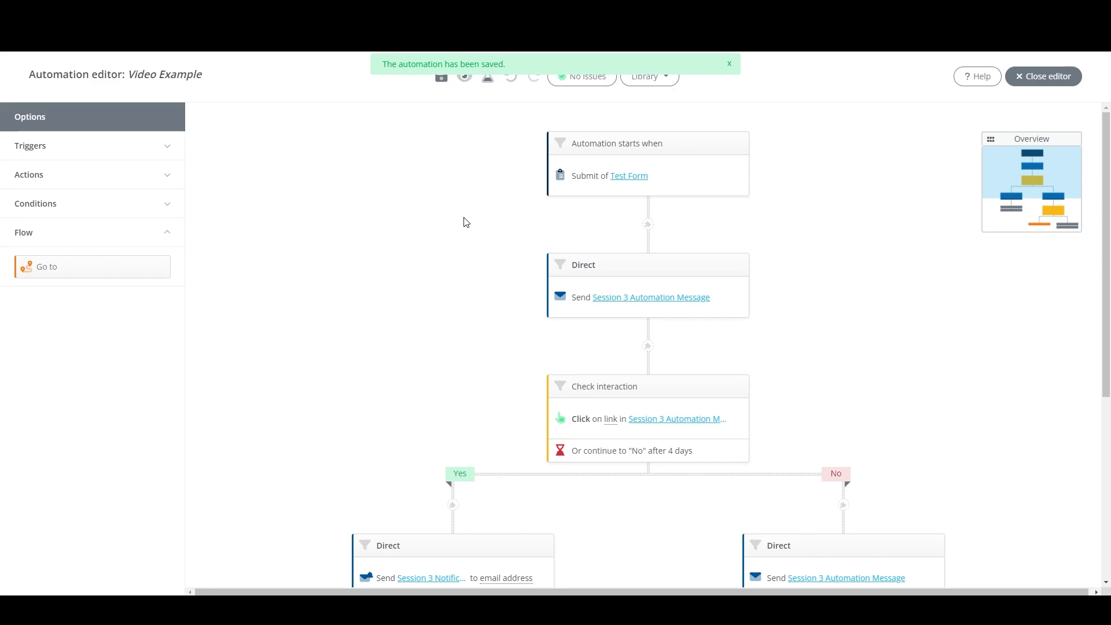
pyautogui.click(463, 81)
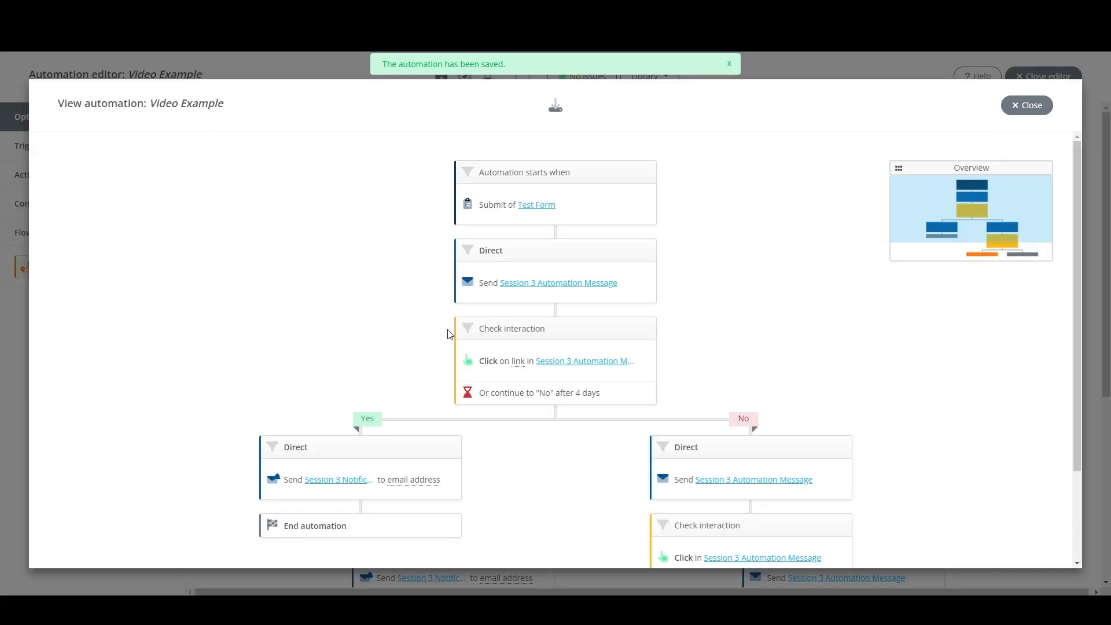
pyautogui.scroll(-2, 483, 354)
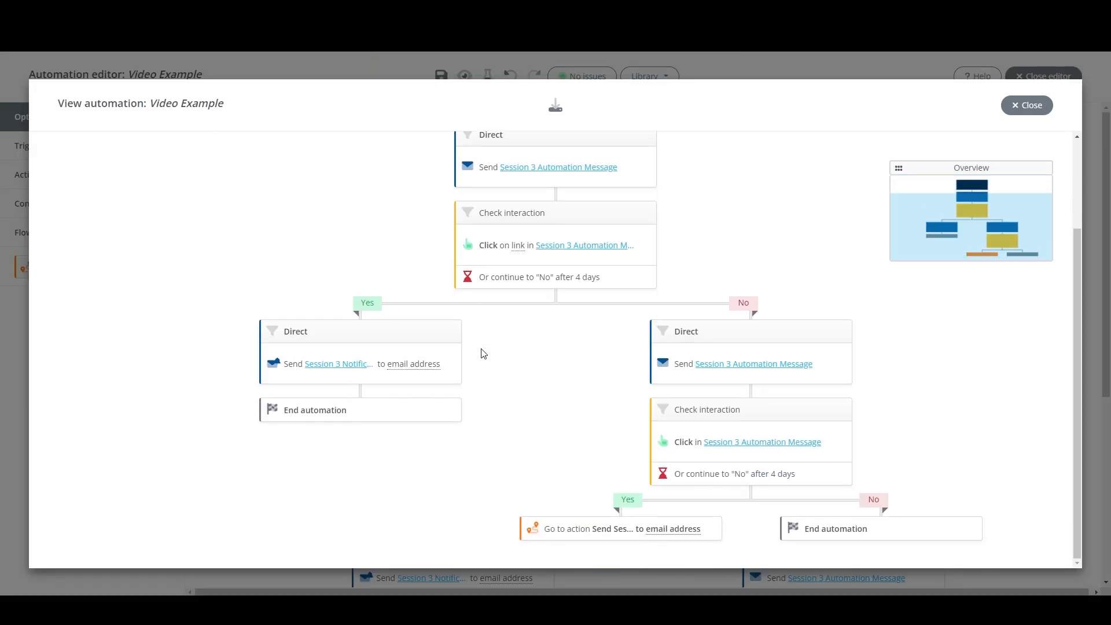
pyautogui.scroll(2, 483, 354)
pyautogui.moveTo(898, 169); pyautogui.dragTo(776, 172)
pyautogui.moveTo(818, 240); pyautogui.dragTo(823, 201)
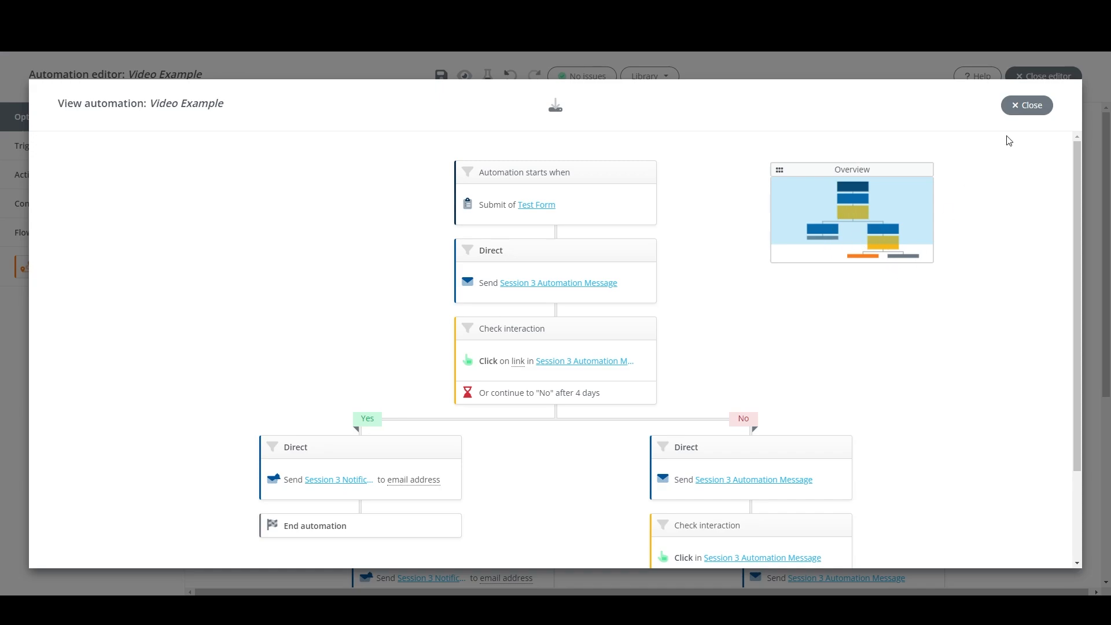
# Close the read-only view and check the editor's Library template options and the Help search
pyautogui.click(1027, 105)
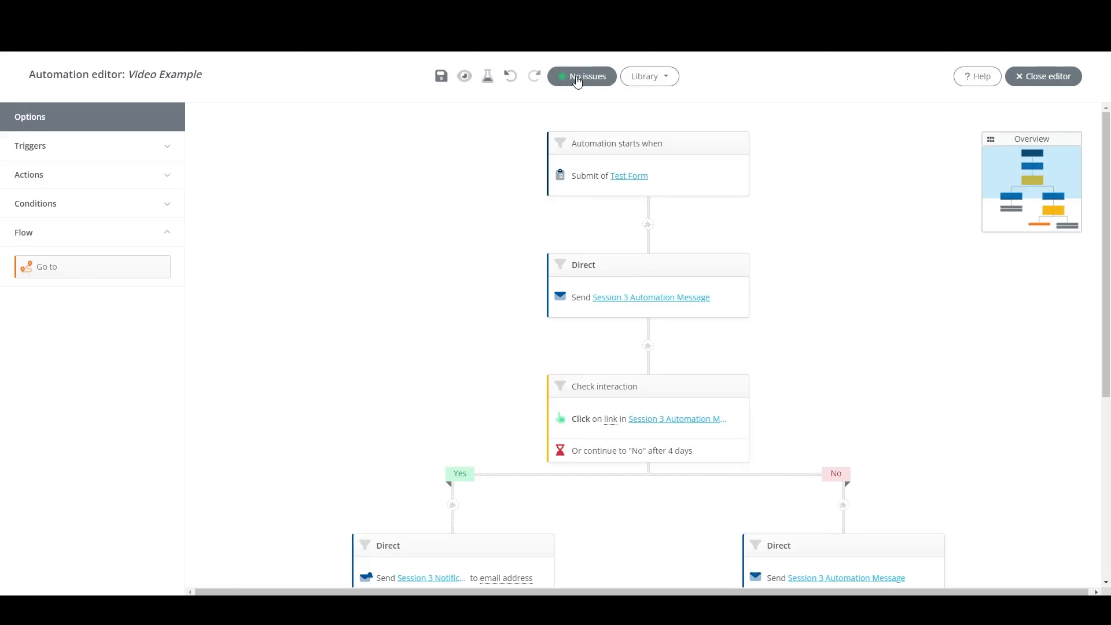
pyautogui.click(650, 77)
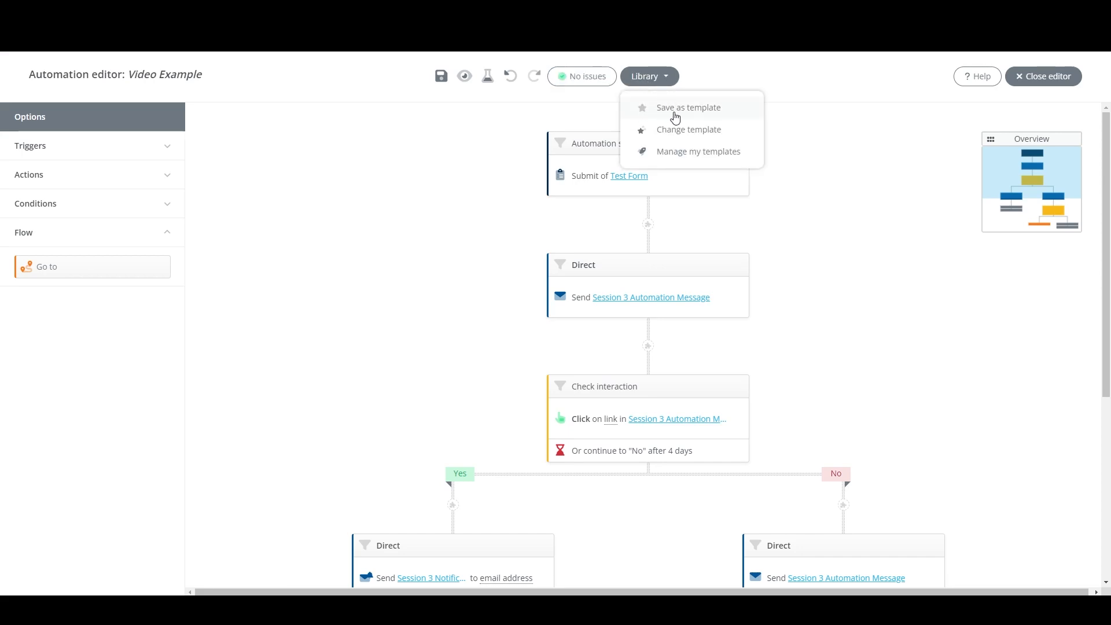
pyautogui.click(849, 164)
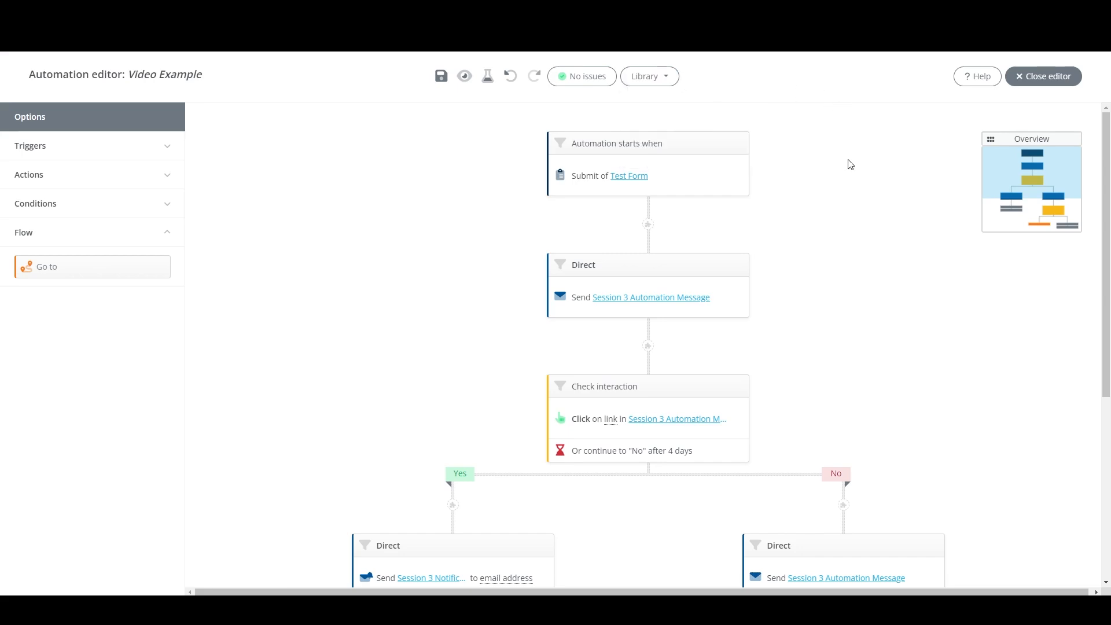
pyautogui.click(965, 80)
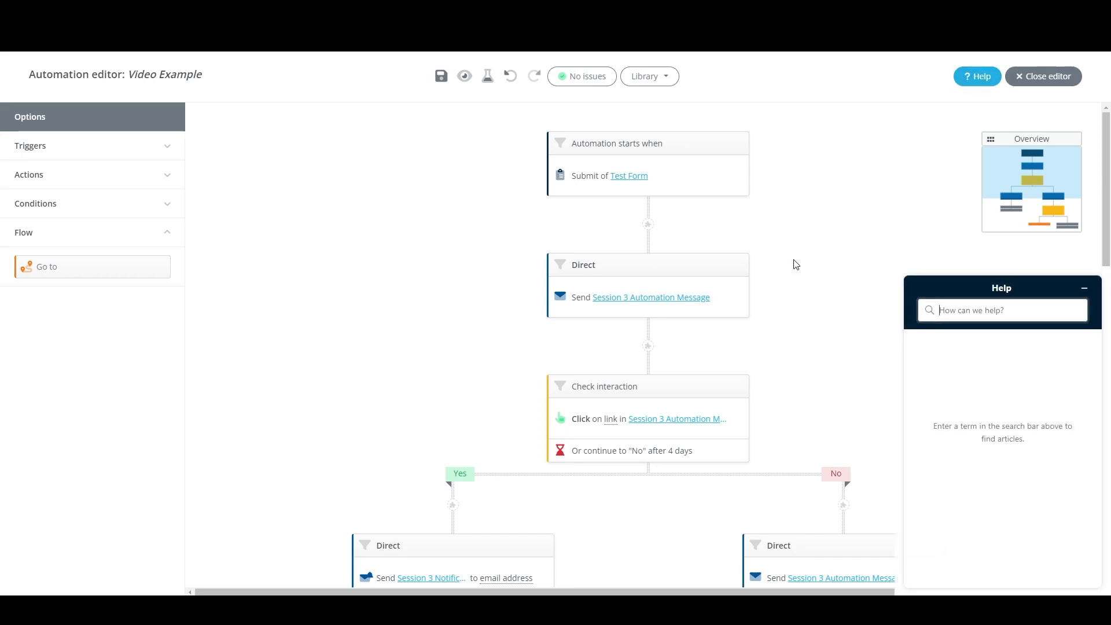
pyautogui.click(1086, 291)
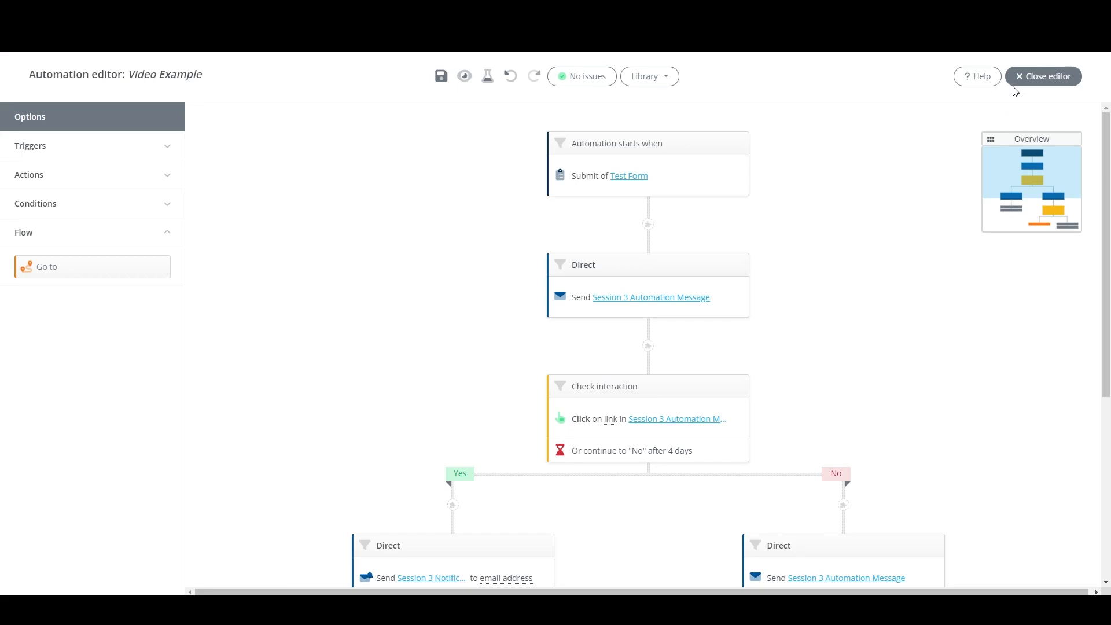
# Close the editor, save and finish the Video Example automation, and change its status to Final
pyautogui.click(1025, 79)
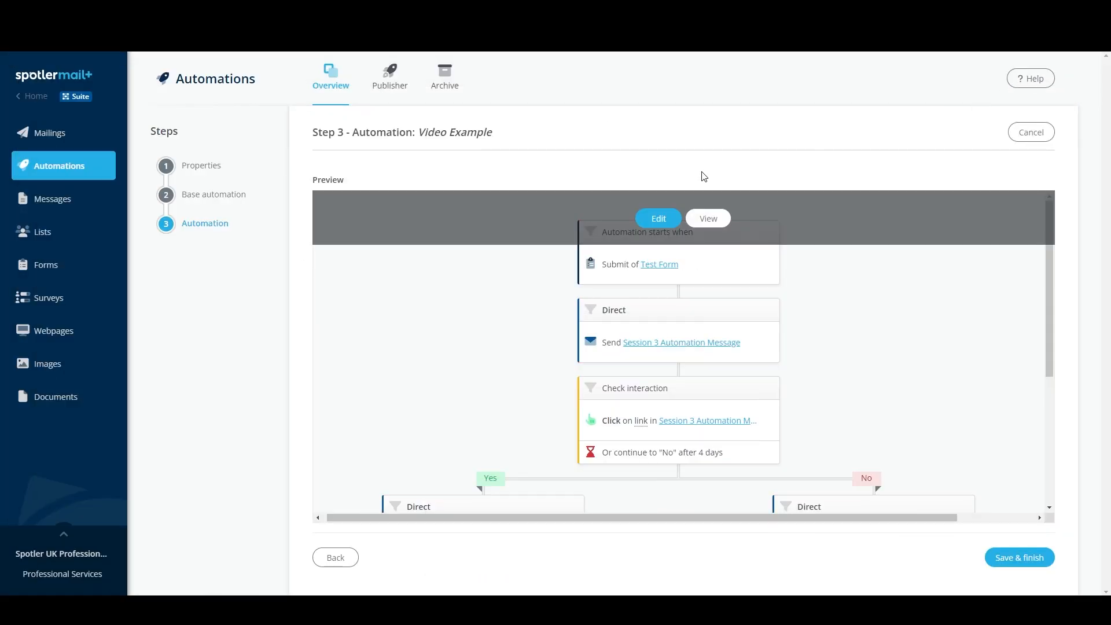
pyautogui.click(1021, 559)
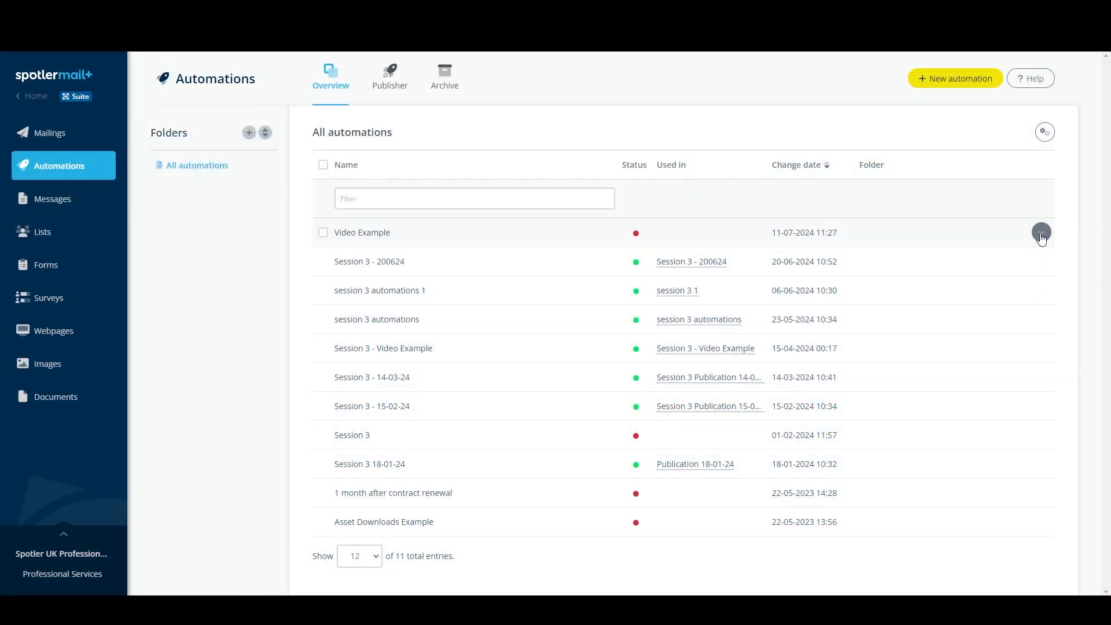
pyautogui.click(1041, 233)
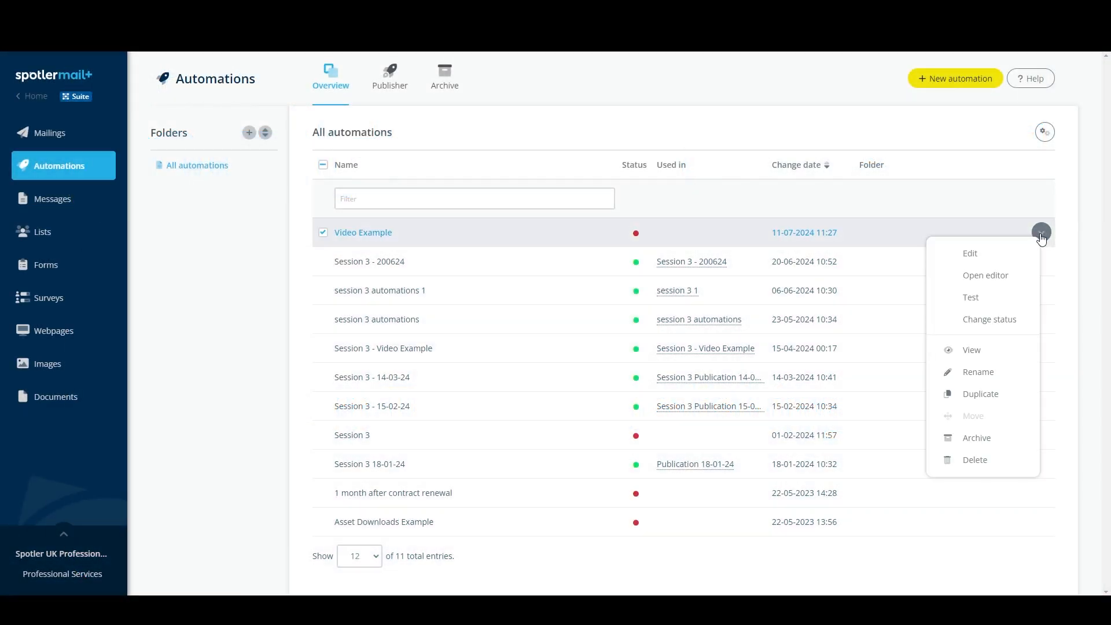
pyautogui.click(991, 322)
pyautogui.click(542, 192)
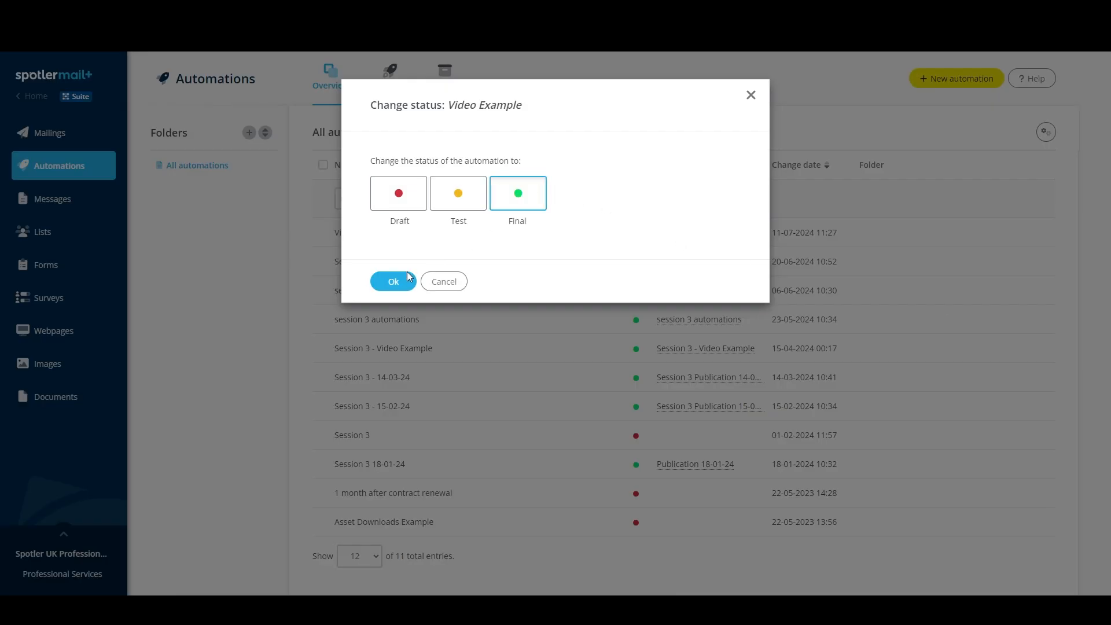
pyautogui.click(393, 283)
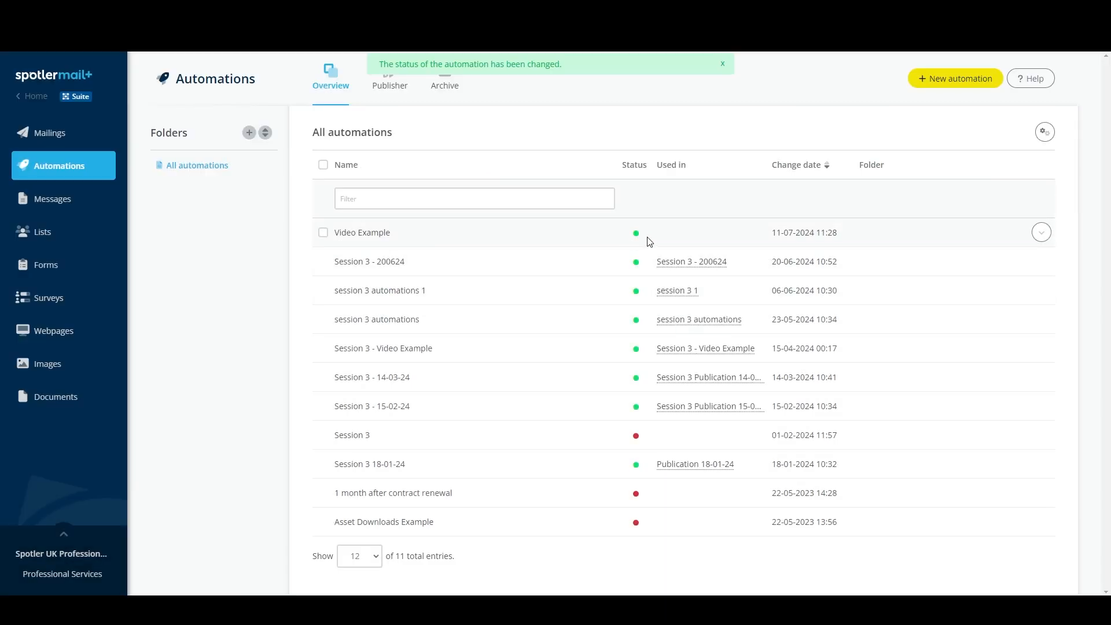
pyautogui.click(1042, 233)
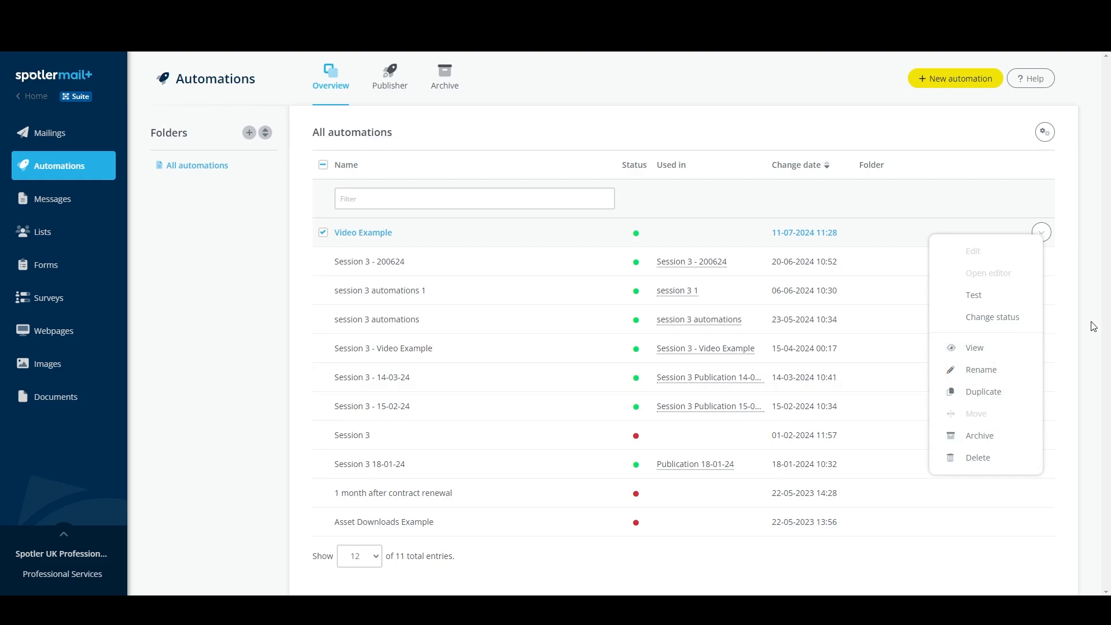
# Create a new publication in the Automations Publisher and name it Video Example
pyautogui.click(392, 79)
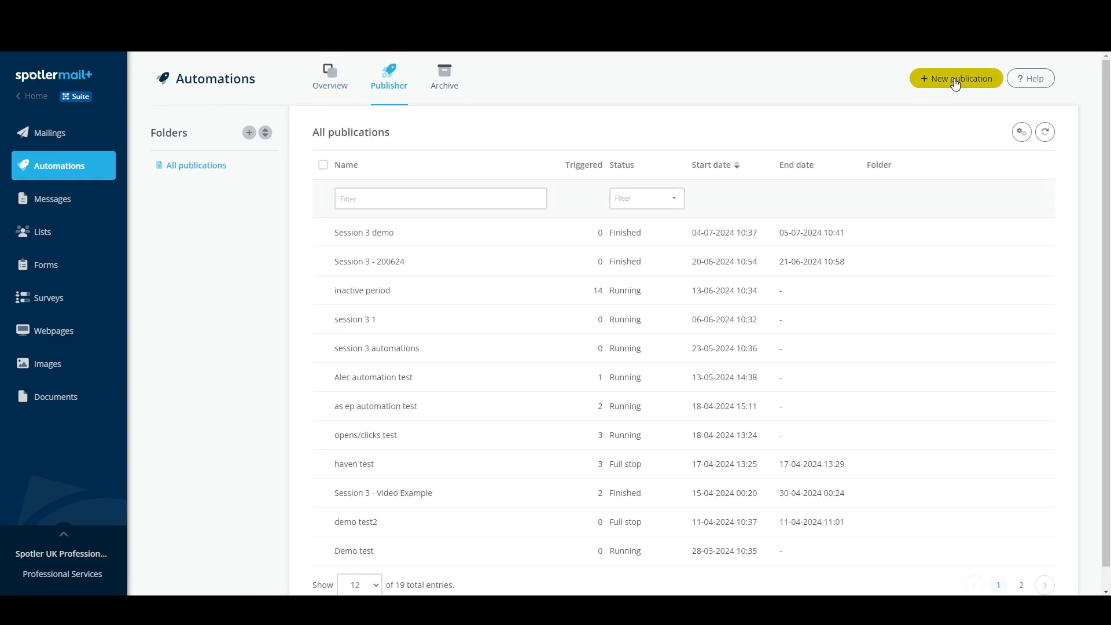
pyautogui.click(926, 78)
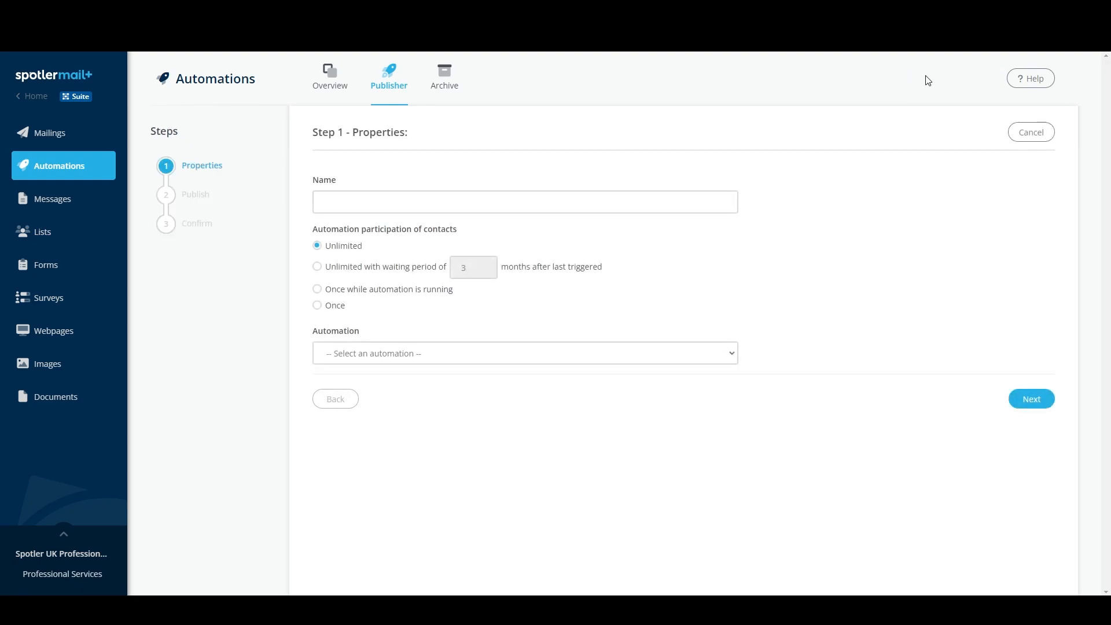
pyautogui.click(548, 194)
pyautogui.write('Video Example')
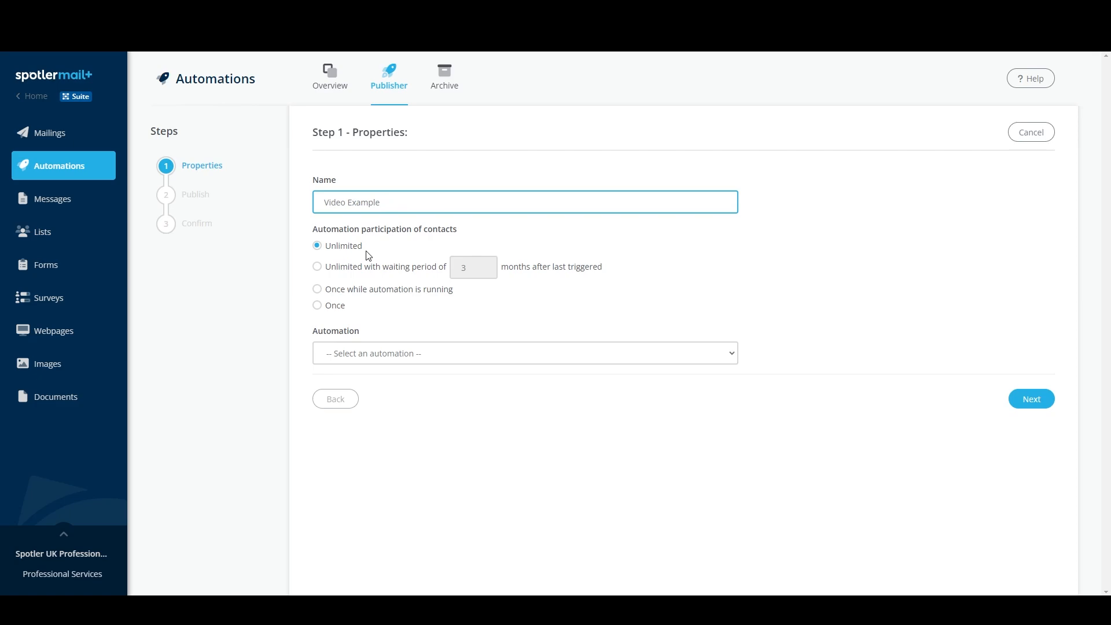
# Try the contact participation options for unlimited with a waiting period and once while the automation is running
pyautogui.click(317, 267)
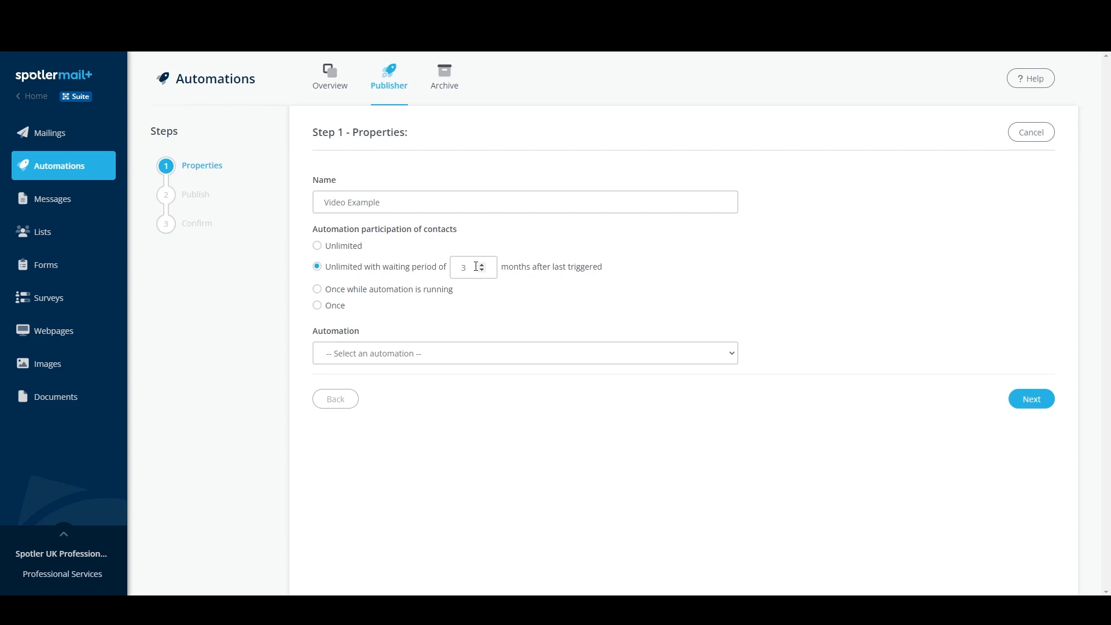
pyautogui.click(389, 293)
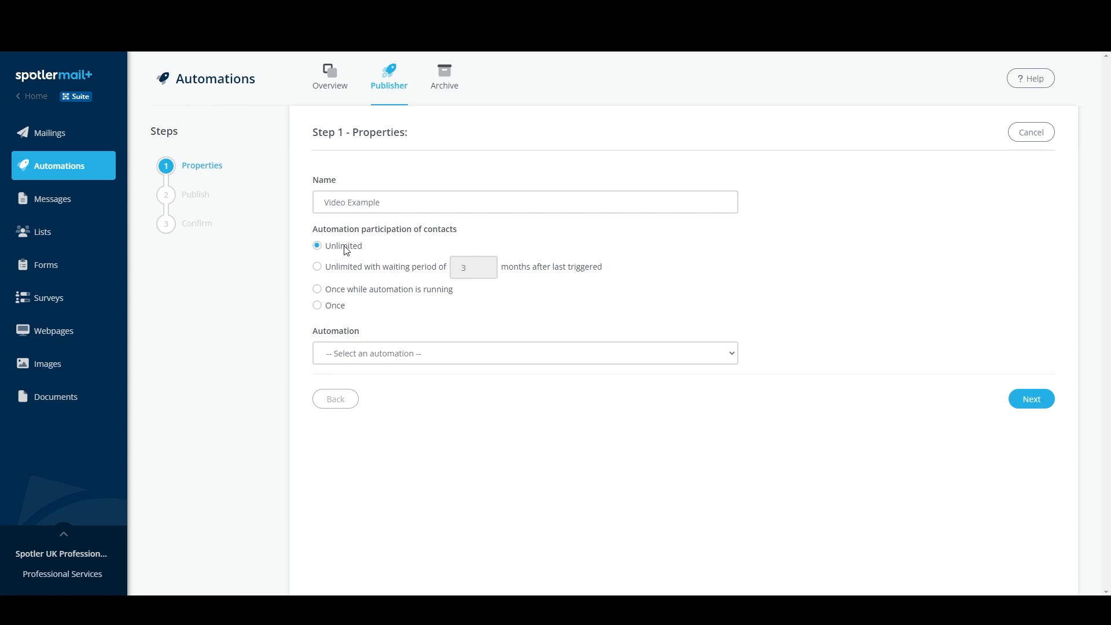
pyautogui.click(318, 267)
pyautogui.click(316, 290)
# Set contact participation to Unlimited and select Video Example as the automation to publish
pyautogui.click(317, 246)
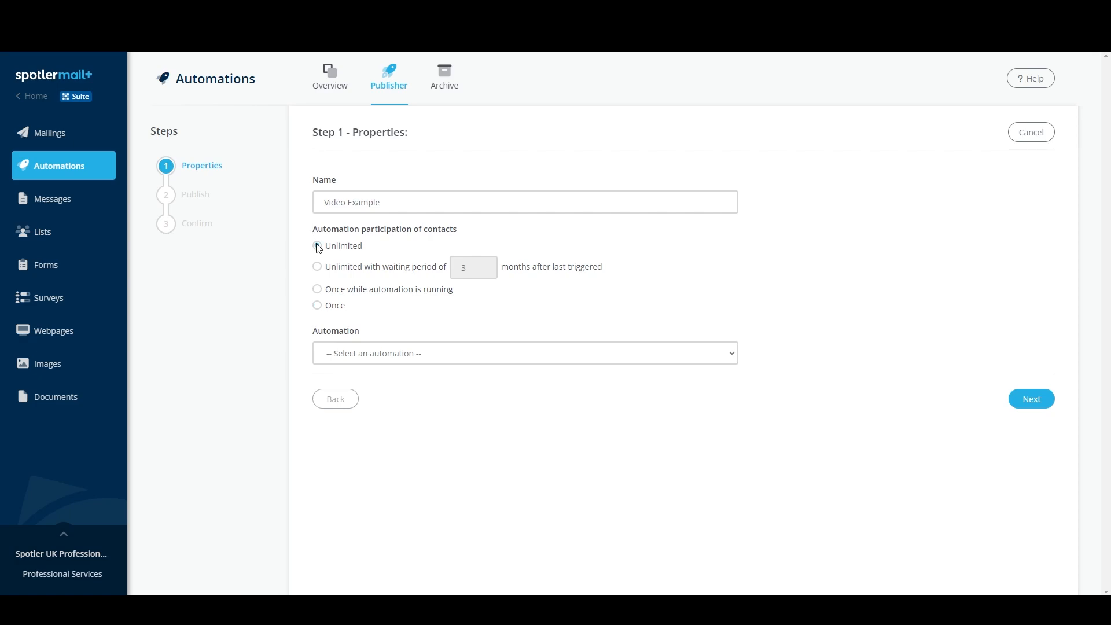
pyautogui.click(409, 354)
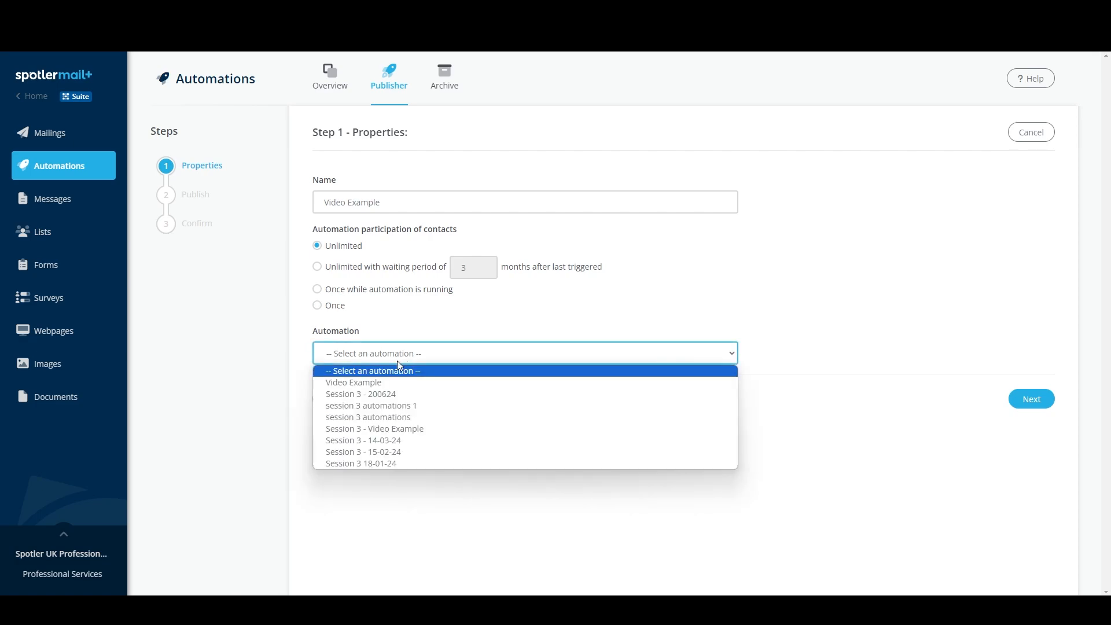
pyautogui.click(373, 382)
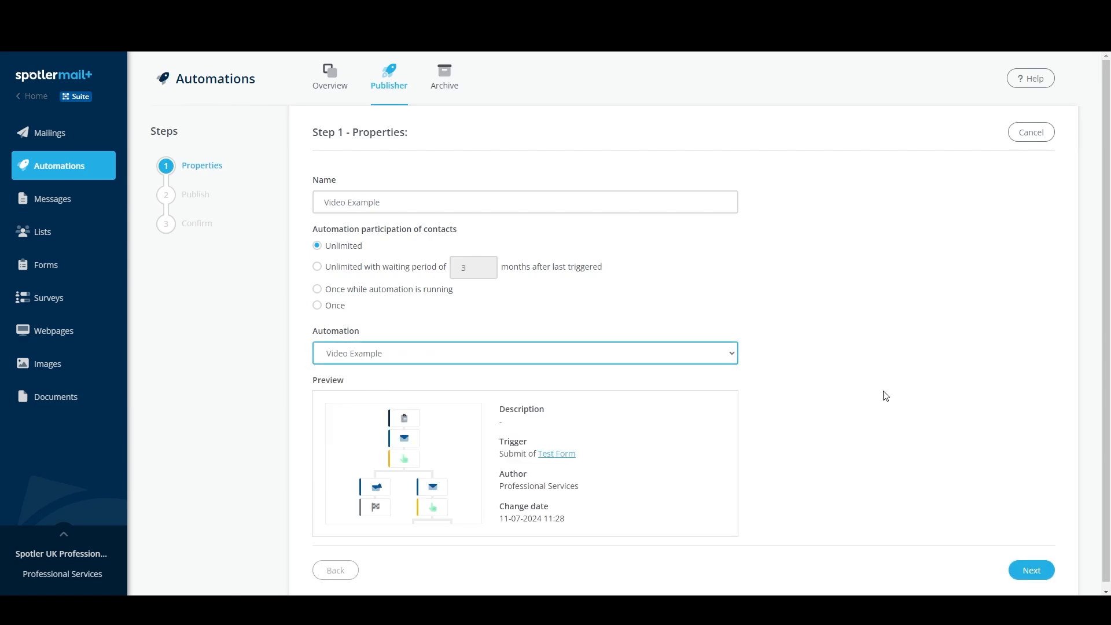
# Review the selected automation's full flow and its Test Form trigger, closing each view
pyautogui.moveTo(423, 450)
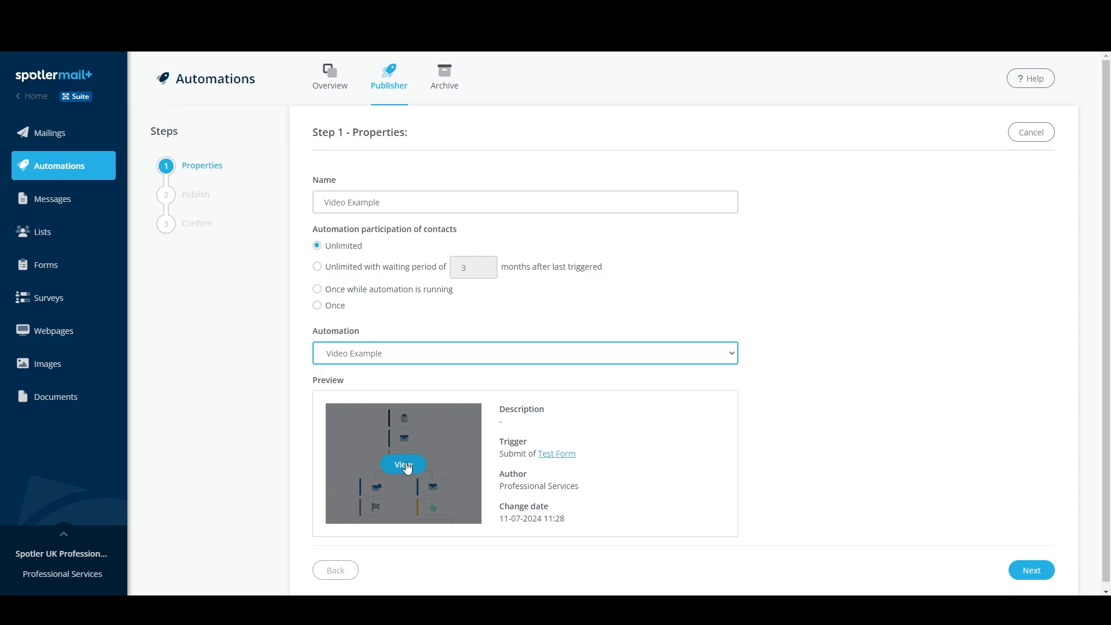
pyautogui.click(405, 465)
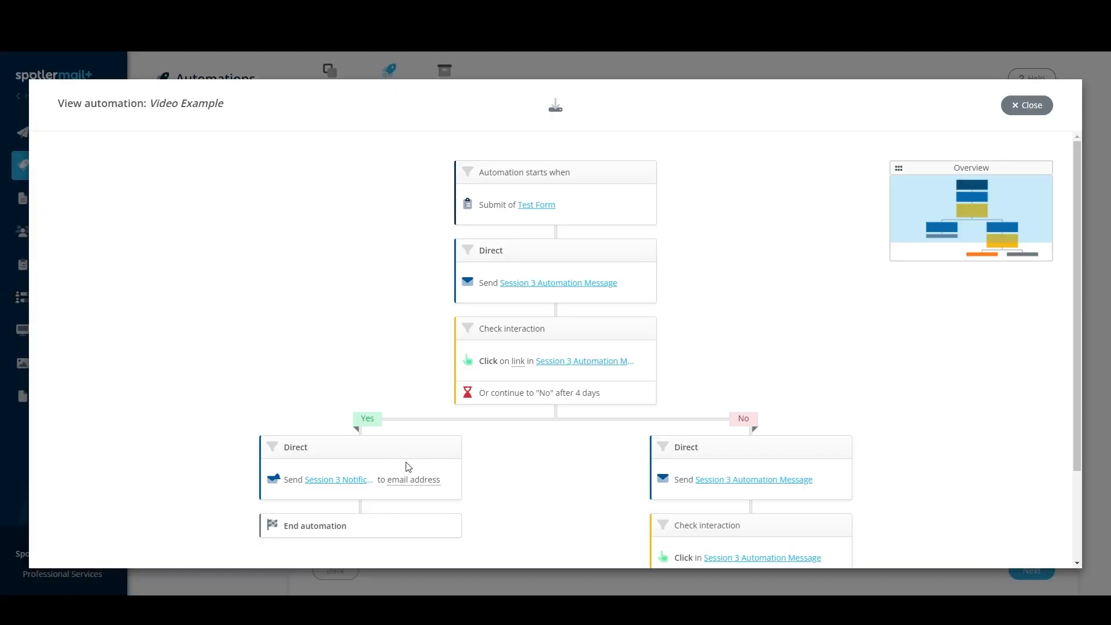
pyautogui.scroll(-2, 685, 379)
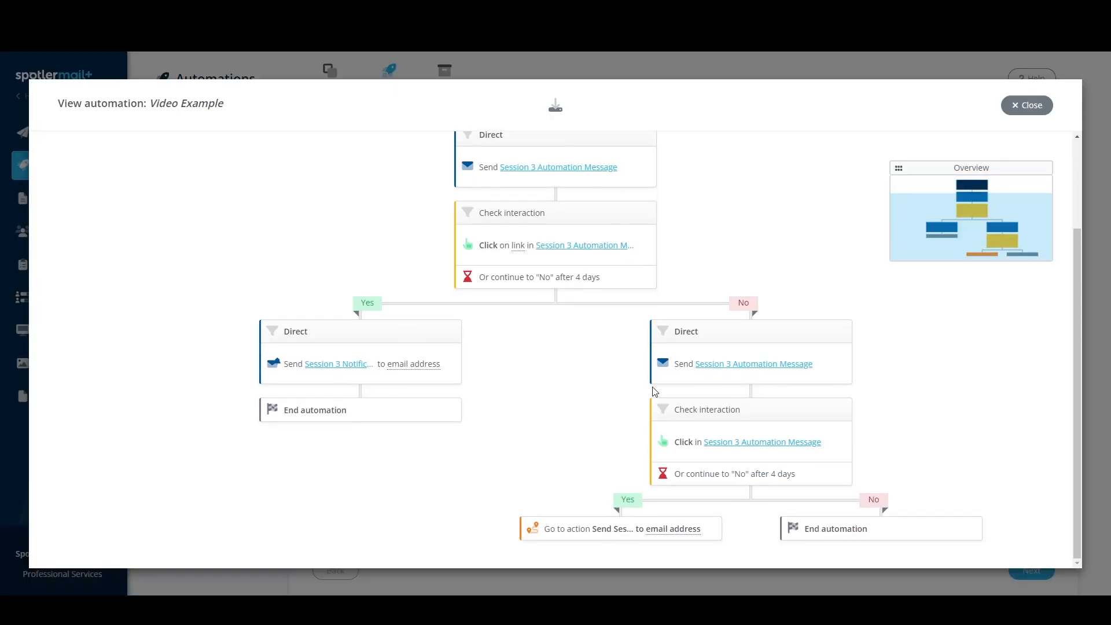
pyautogui.scroll(2, 654, 389)
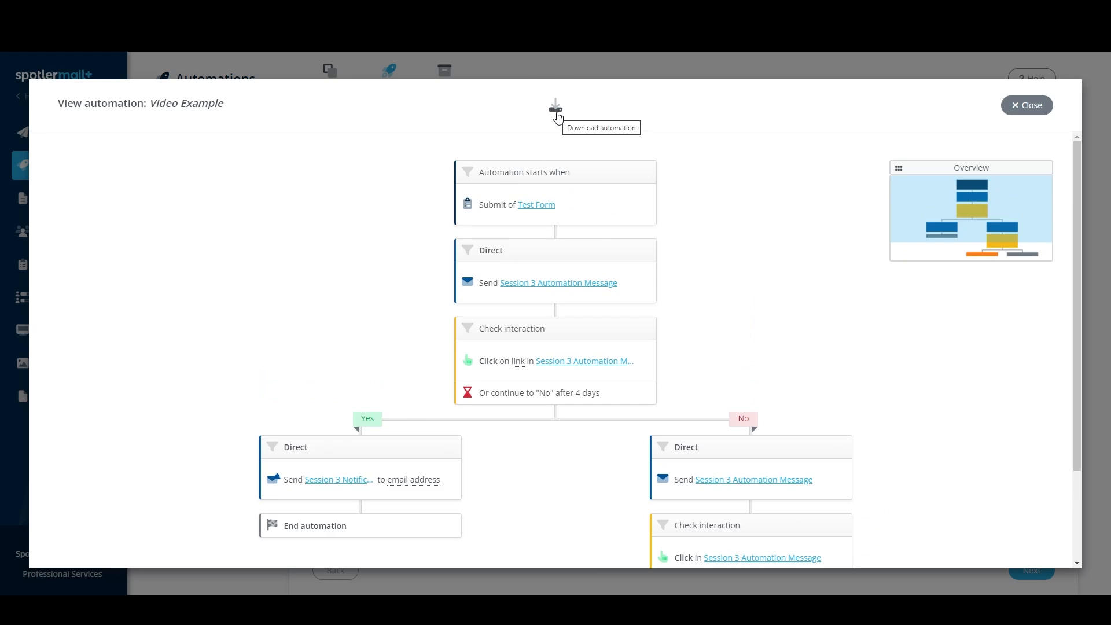
pyautogui.click(1025, 105)
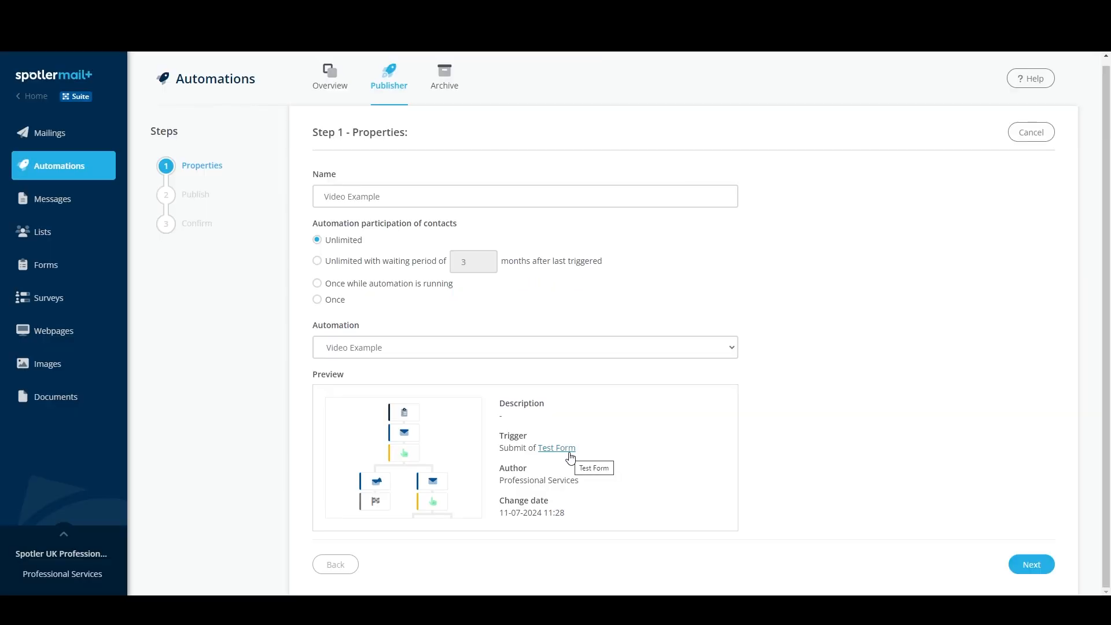
pyautogui.click(570, 458)
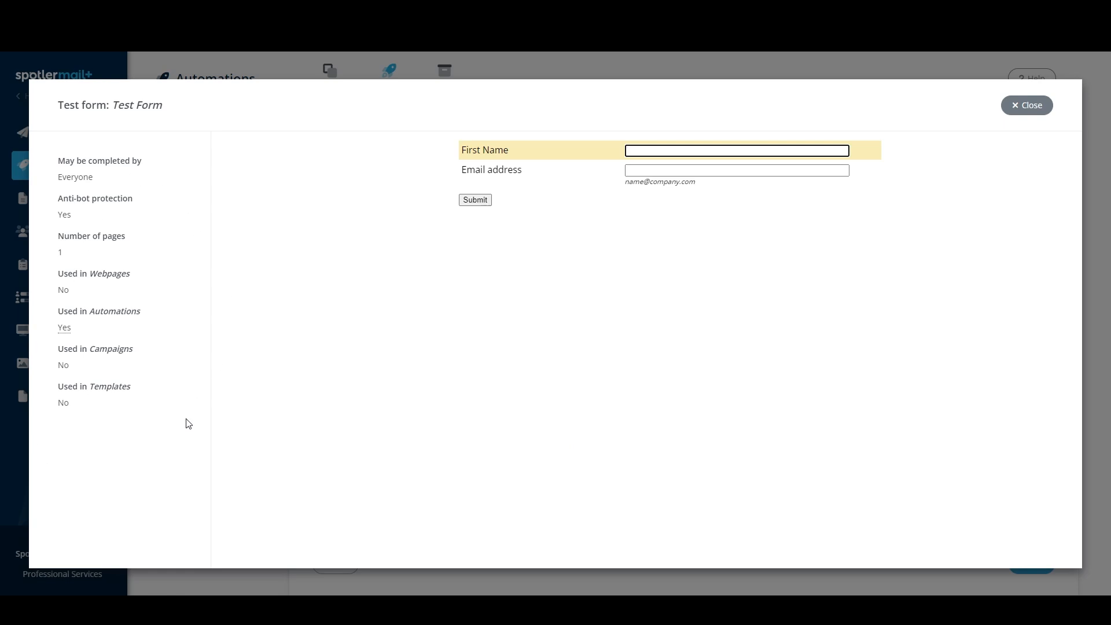
pyautogui.click(1014, 115)
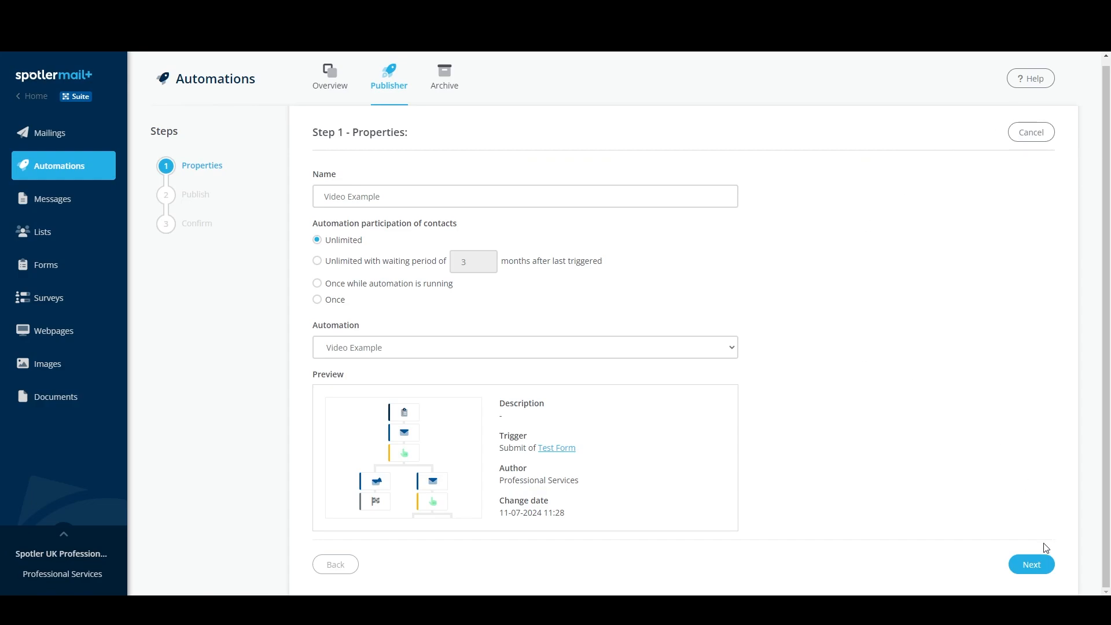
# Proceed to the Publish step and set the automation to end on 12-07-2024 at 12:00
pyautogui.click(1031, 565)
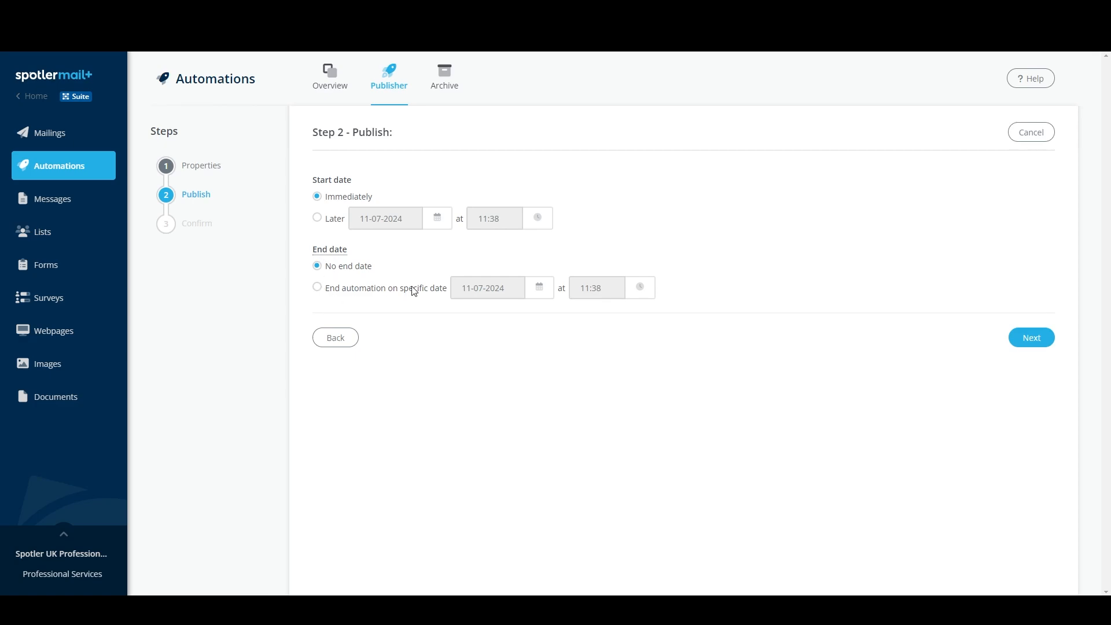
pyautogui.click(319, 289)
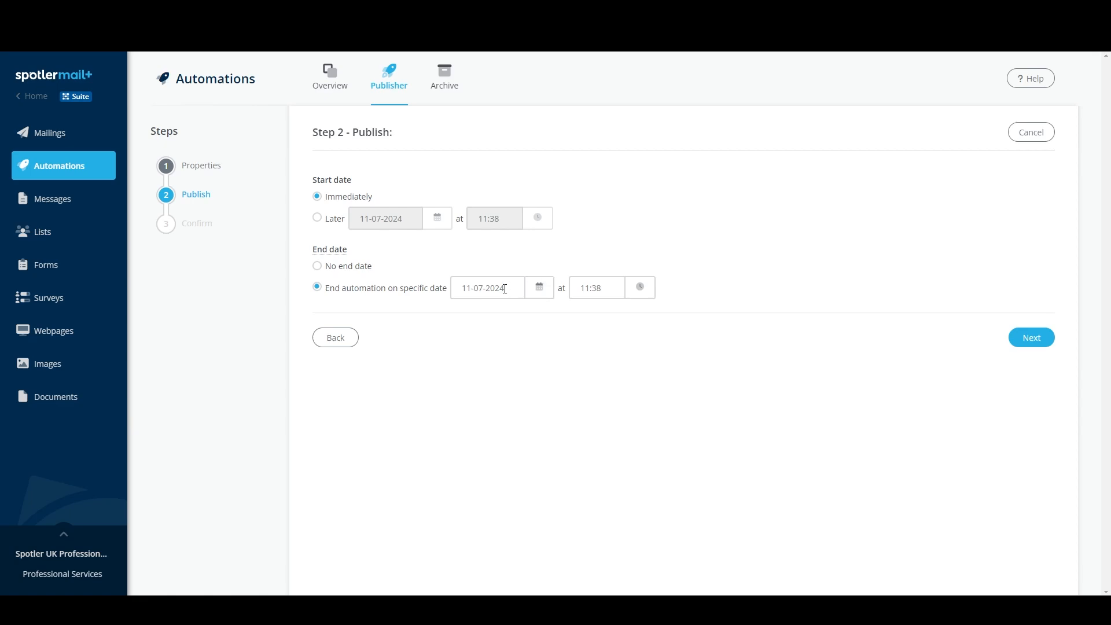
pyautogui.click(537, 287)
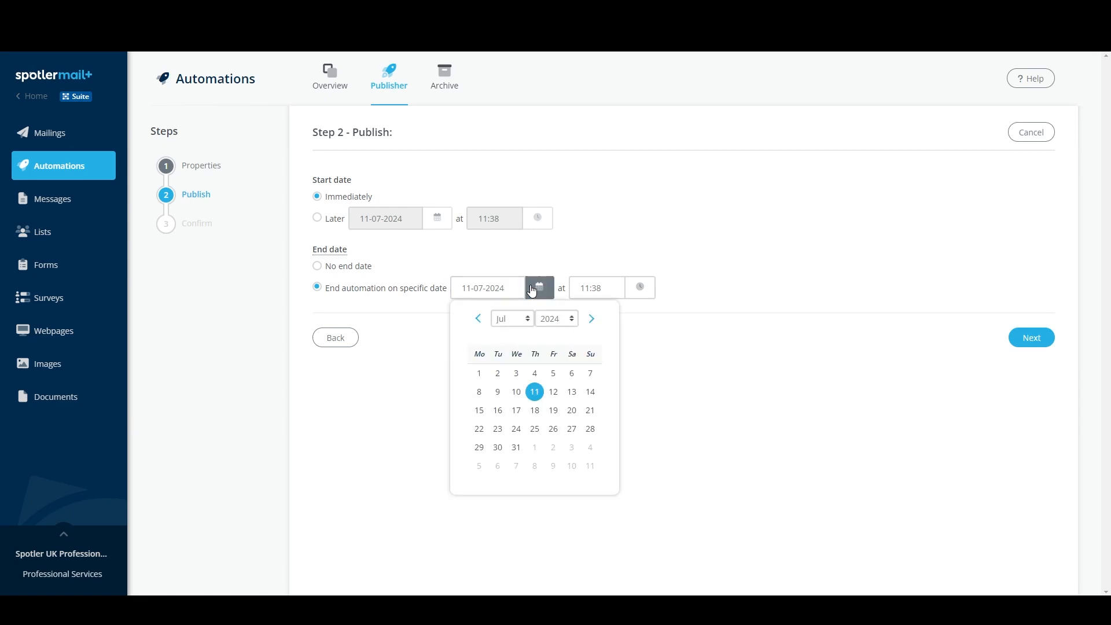
pyautogui.click(554, 392)
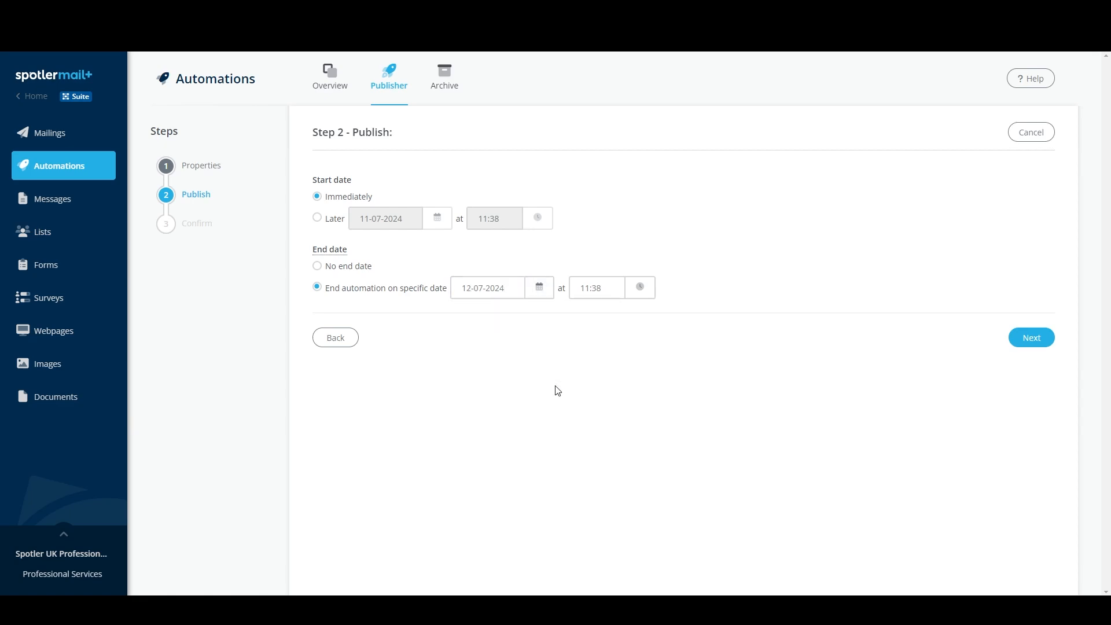
pyautogui.click(649, 288)
pyautogui.click(617, 319)
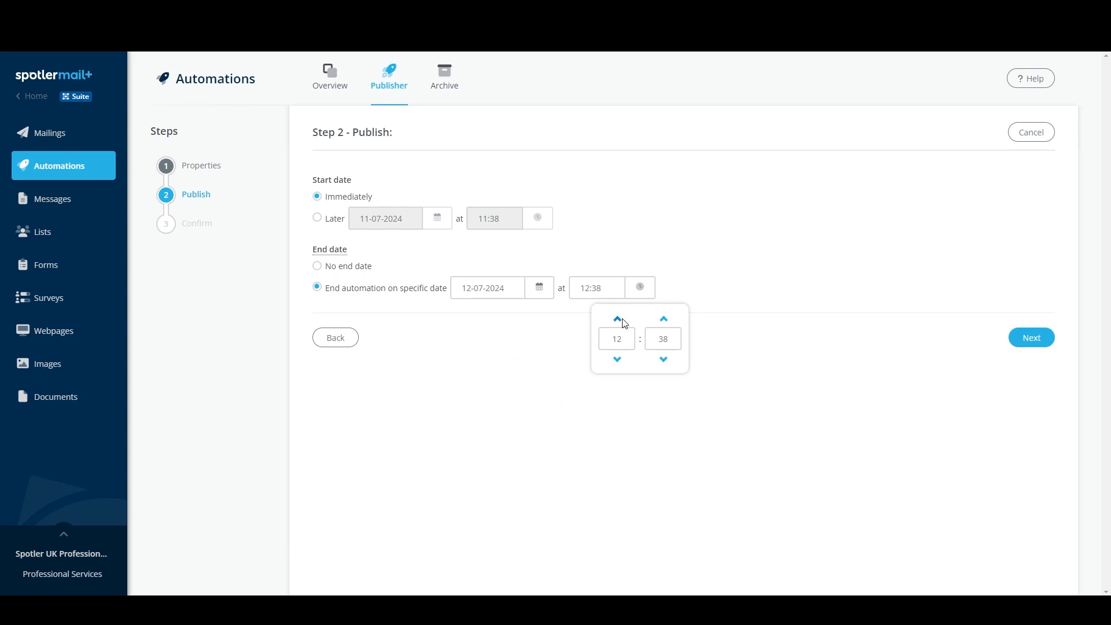
pyautogui.click(669, 339)
pyautogui.press('BackSpace')
pyautogui.press('BackSpace')
pyautogui.write('00')
pyautogui.click(812, 325)
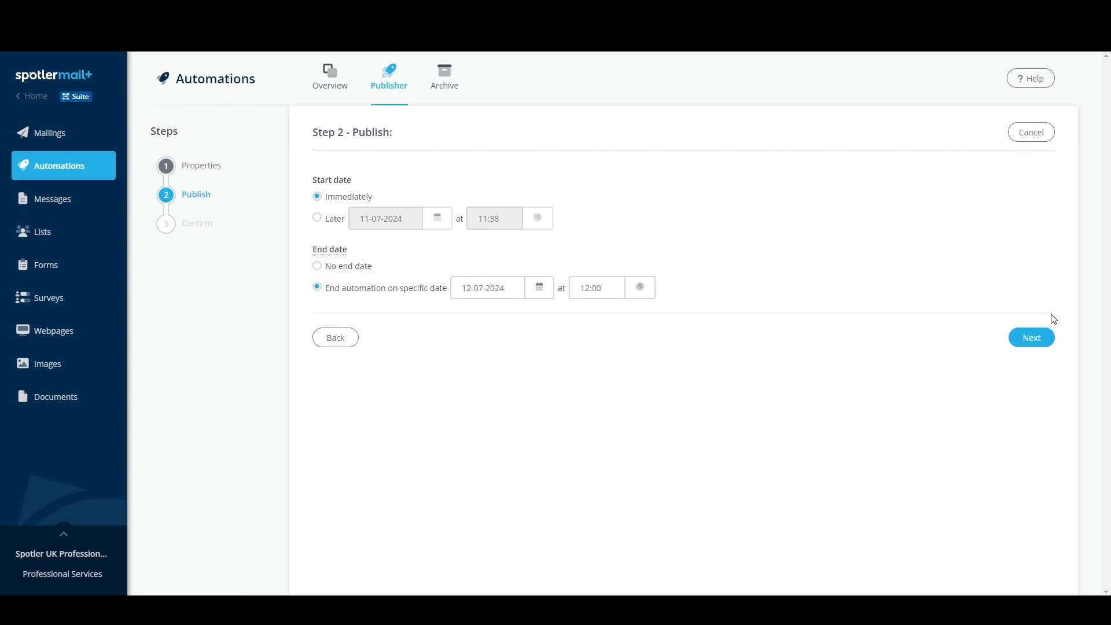
# Proceed to the Confirm step, confirm publishing the automation, and save and finish the publication
pyautogui.click(1033, 339)
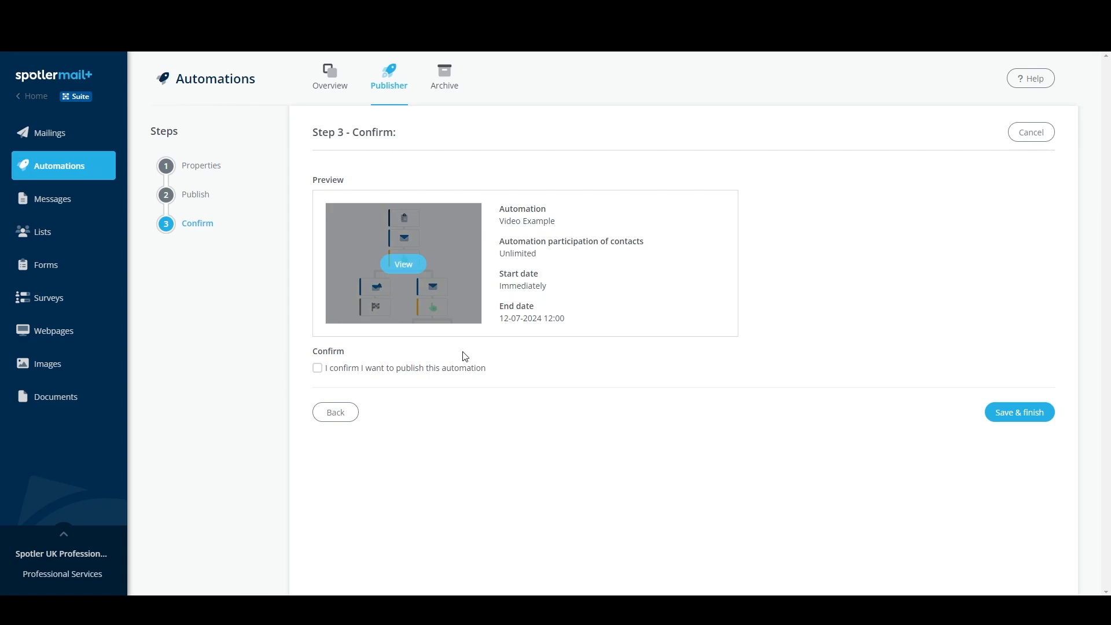
pyautogui.moveTo(391, 312)
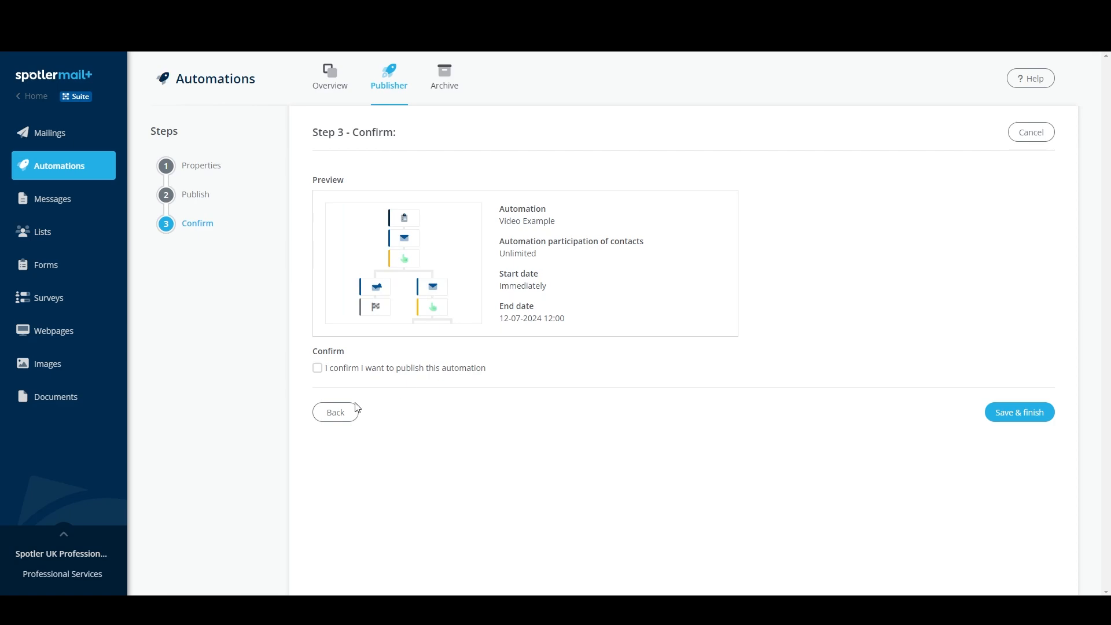
pyautogui.click(317, 369)
pyautogui.click(1026, 418)
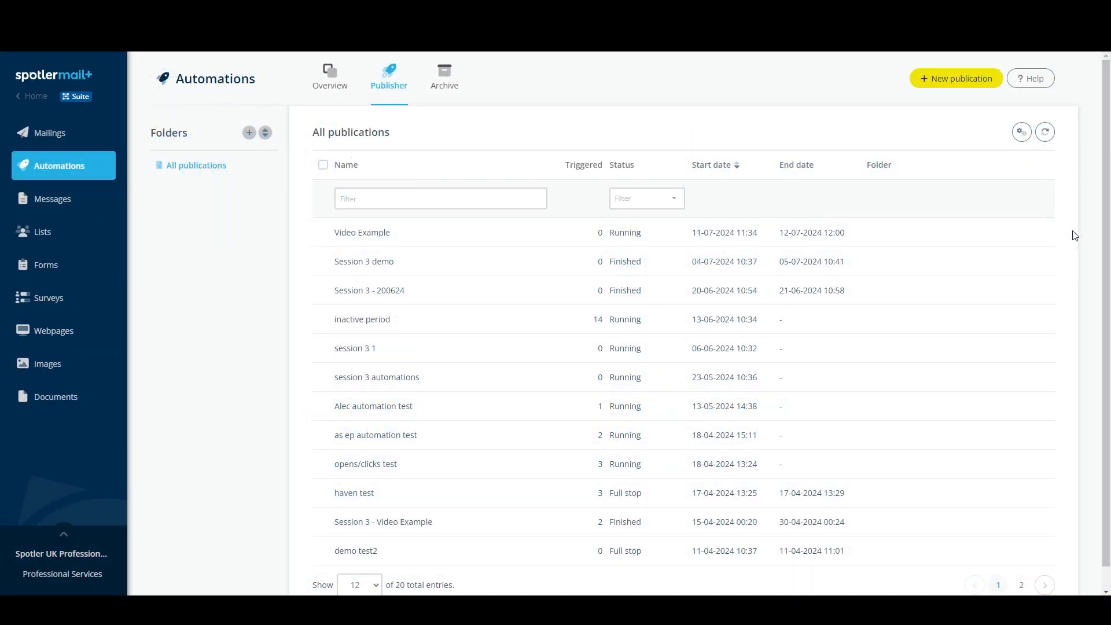
# Open the report of the Video Example publication and review its automation metrics, conversion metrics and flow statistics
pyautogui.click(1041, 231)
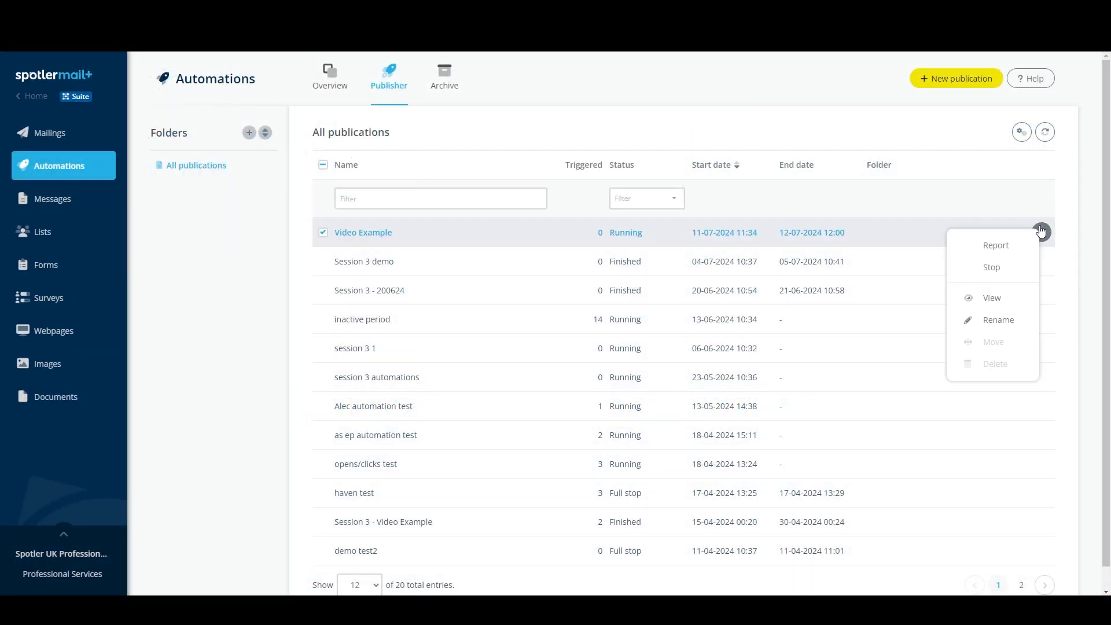
pyautogui.click(993, 256)
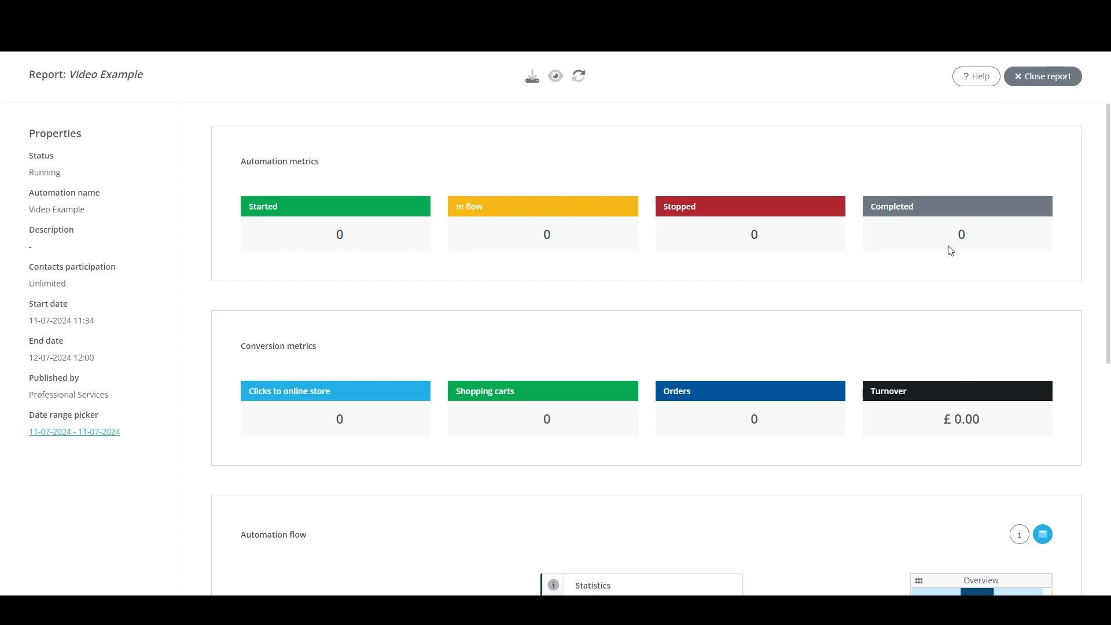
pyautogui.scroll(-3, 766, 331)
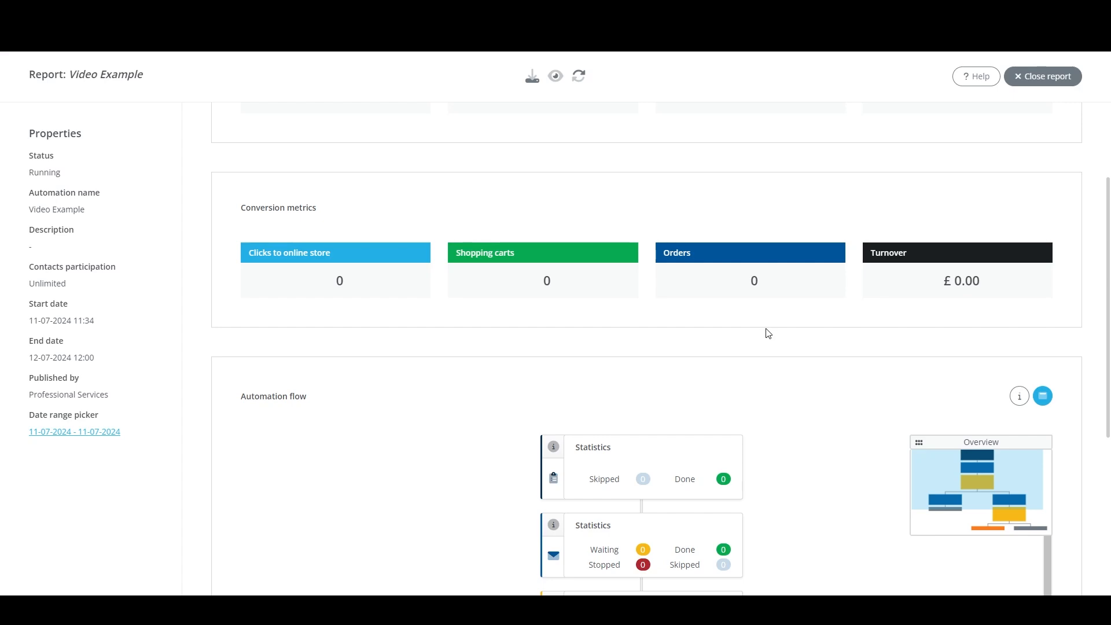
pyautogui.scroll(-5, 767, 332)
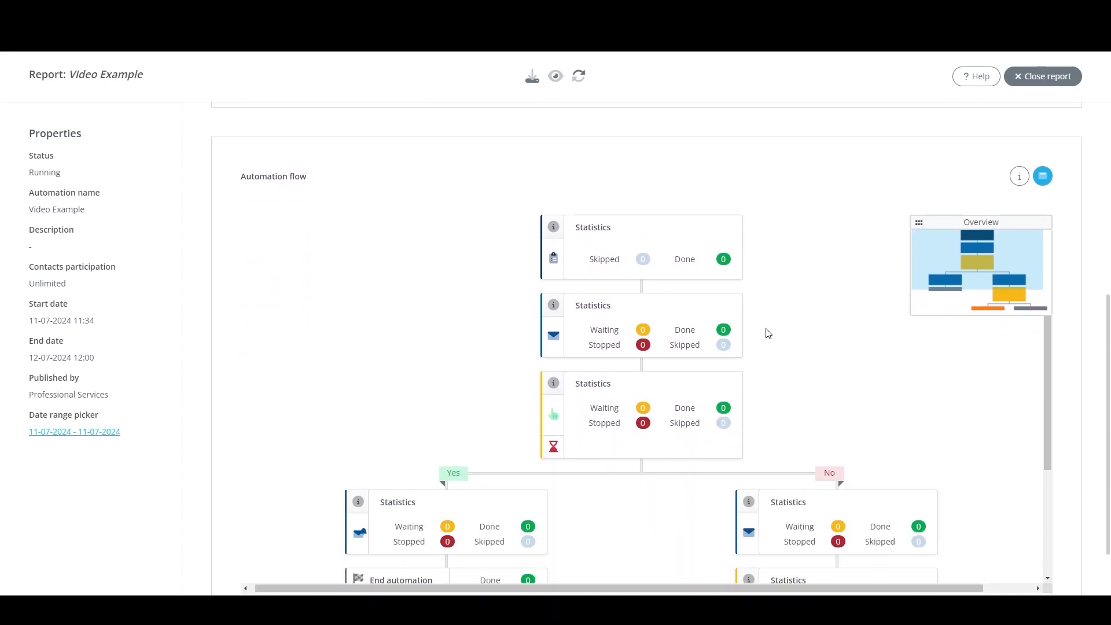
pyautogui.scroll(-1, 768, 334)
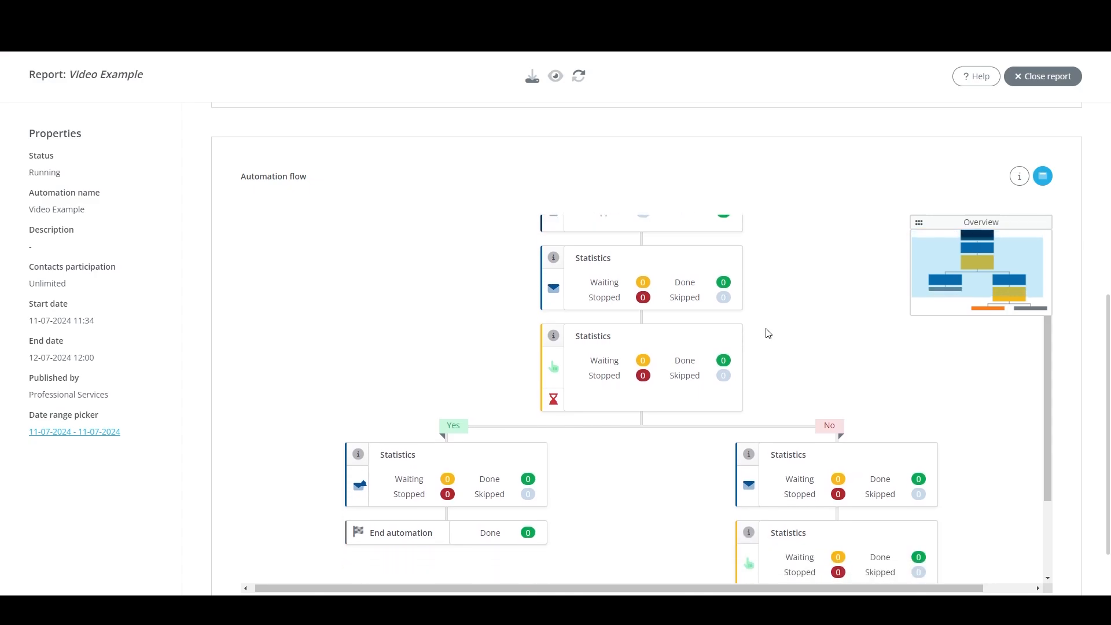
pyautogui.scroll(1, 768, 334)
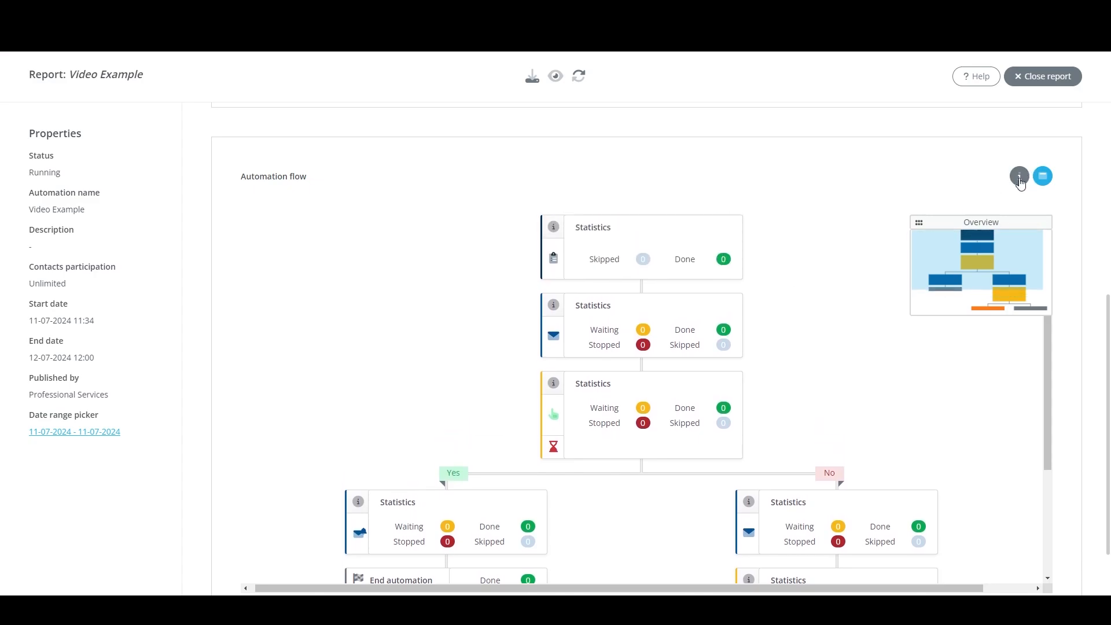
# Switch the automation flow to its action details and back to statistics, and examine the enlarged flow before closing it
pyautogui.click(1019, 178)
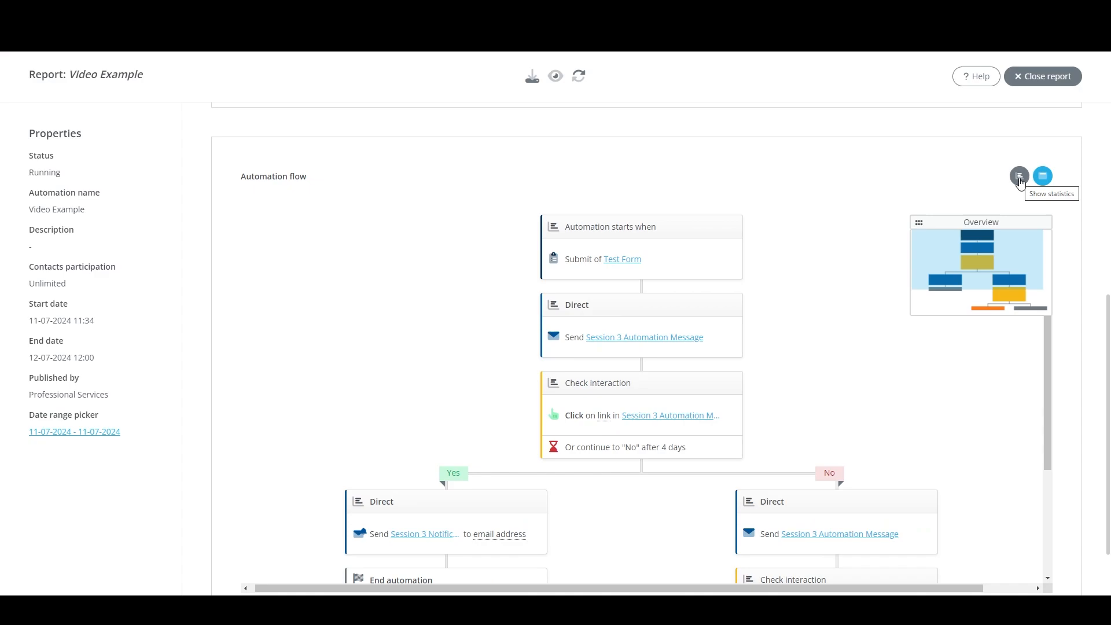
pyautogui.click(1019, 178)
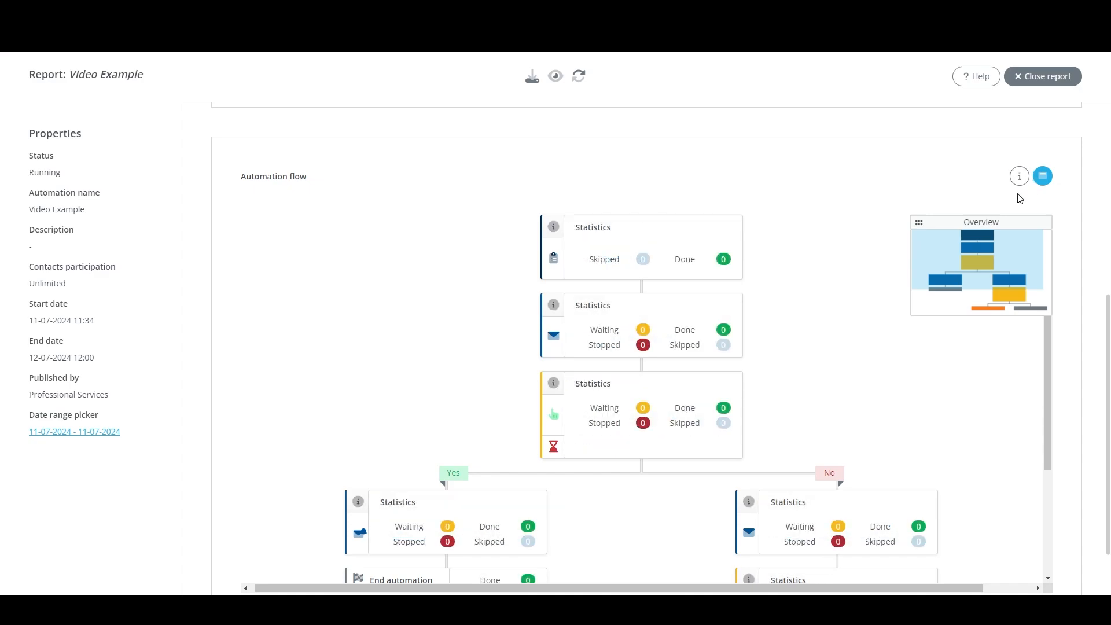
pyautogui.click(1043, 177)
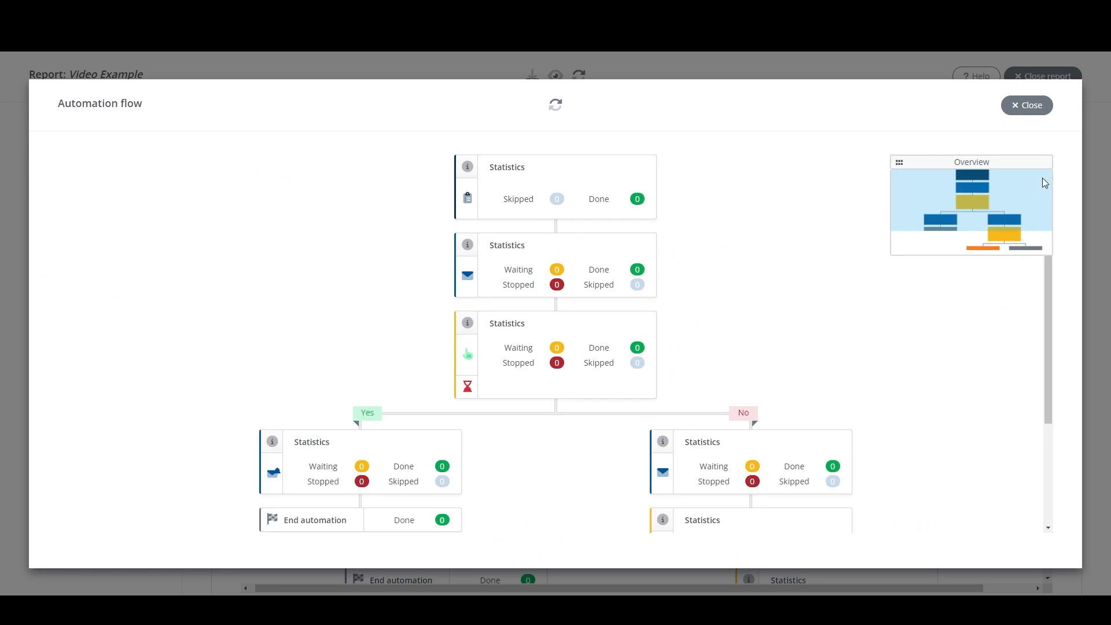
pyautogui.scroll(-3, 747, 324)
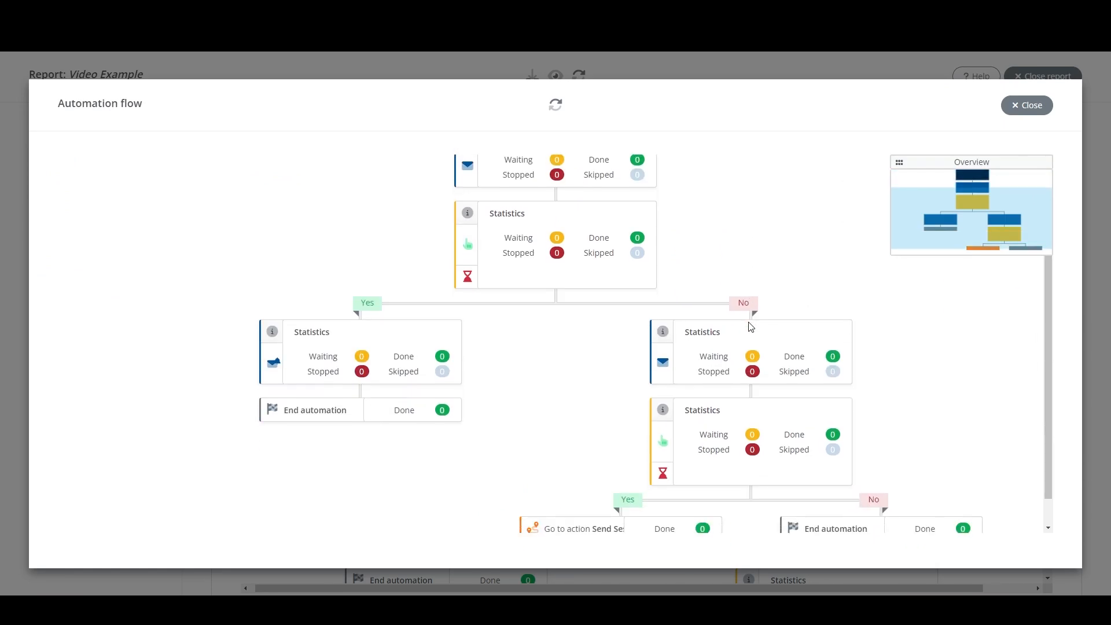
pyautogui.scroll(3, 749, 325)
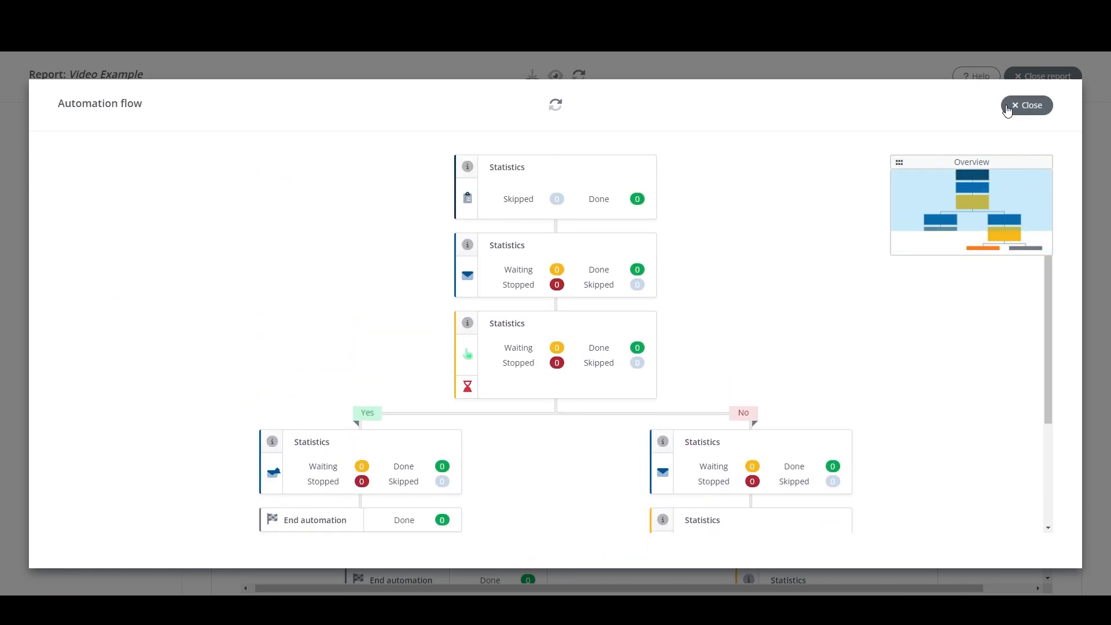
pyautogui.click(1027, 105)
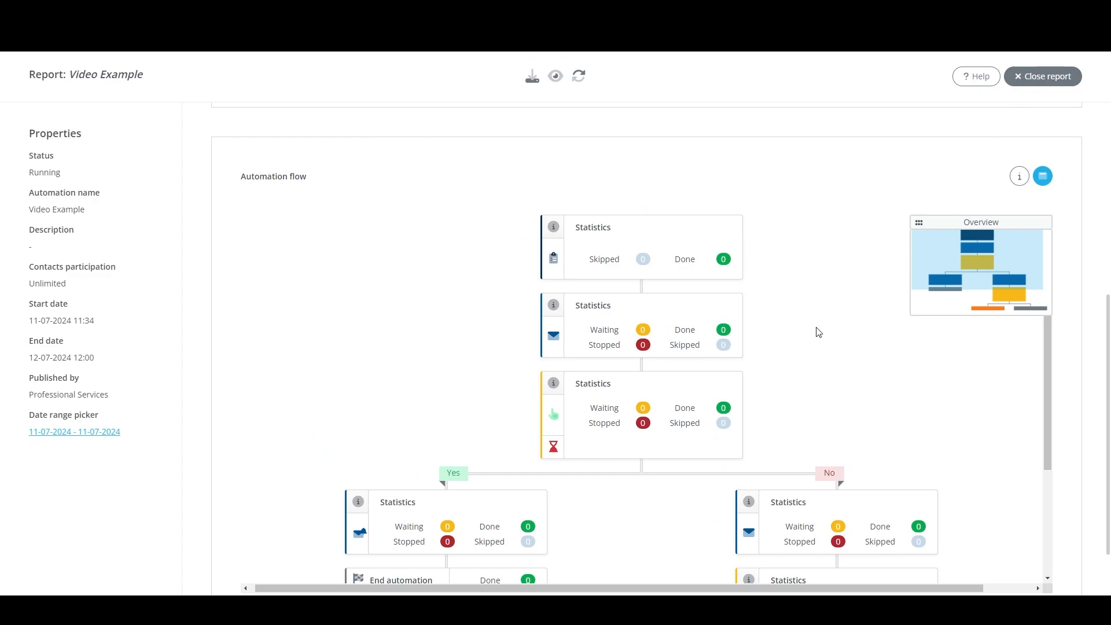
# Examine the statistics of each flow element and inspect the properties of the second Click condition in the No branch
pyautogui.scroll(-1, 819, 331)
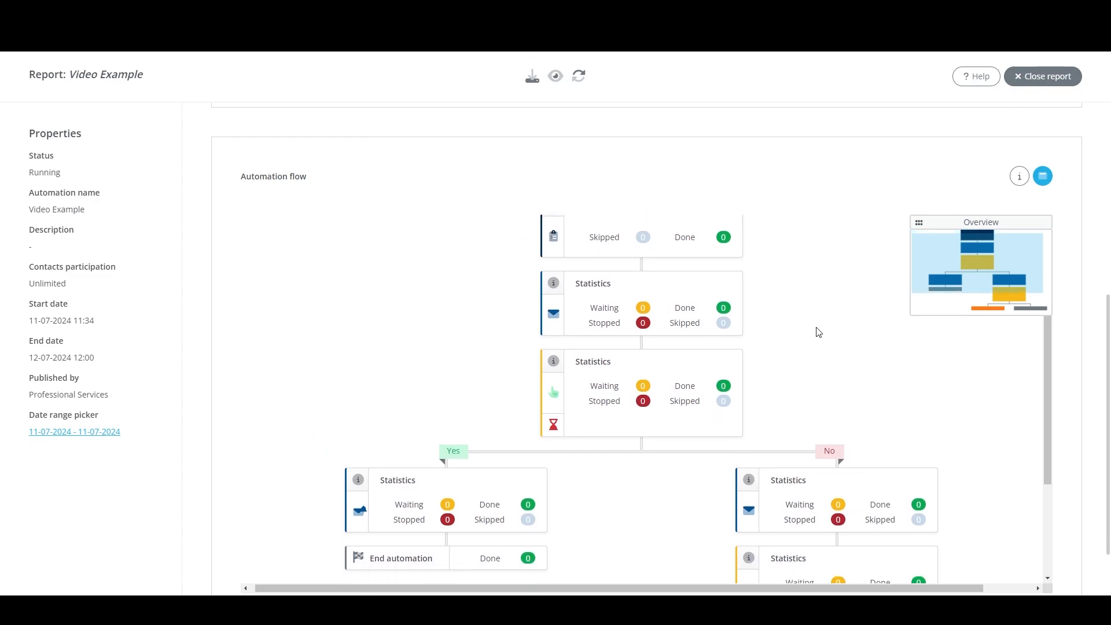
pyautogui.scroll(1, 809, 321)
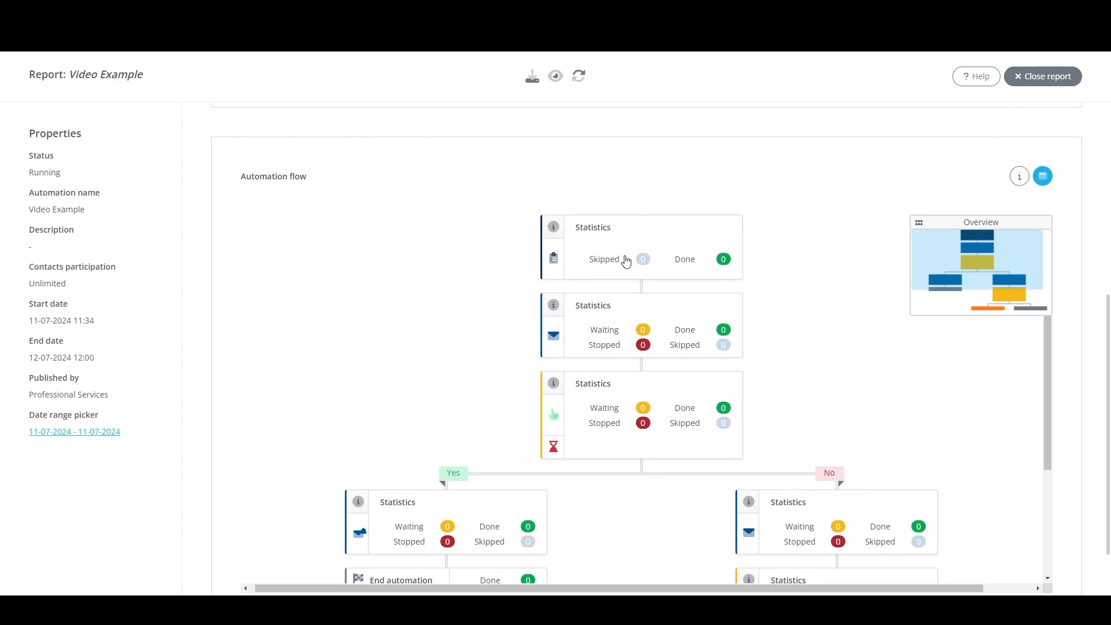
pyautogui.scroll(1, 776, 280)
pyautogui.scroll(-3, 776, 280)
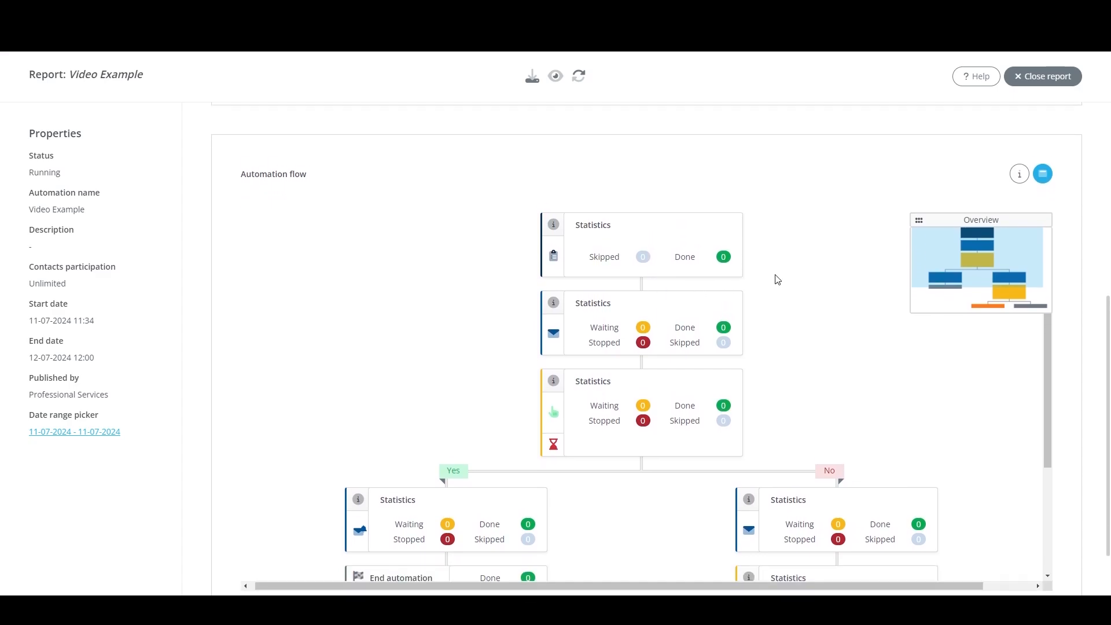
pyautogui.scroll(-2, 776, 279)
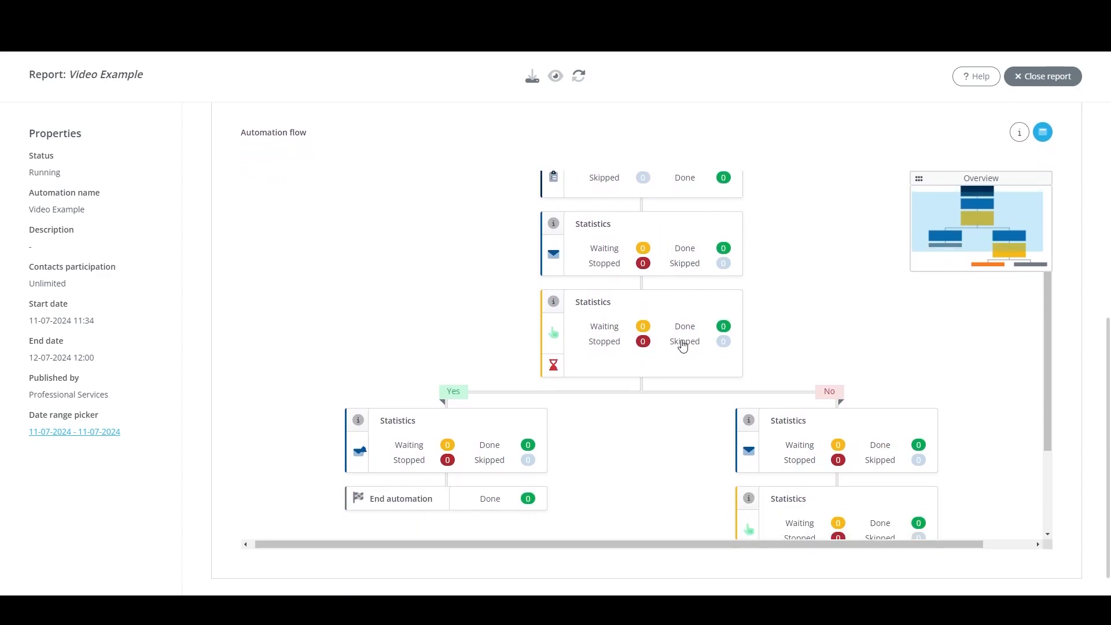
pyautogui.scroll(-2, 784, 353)
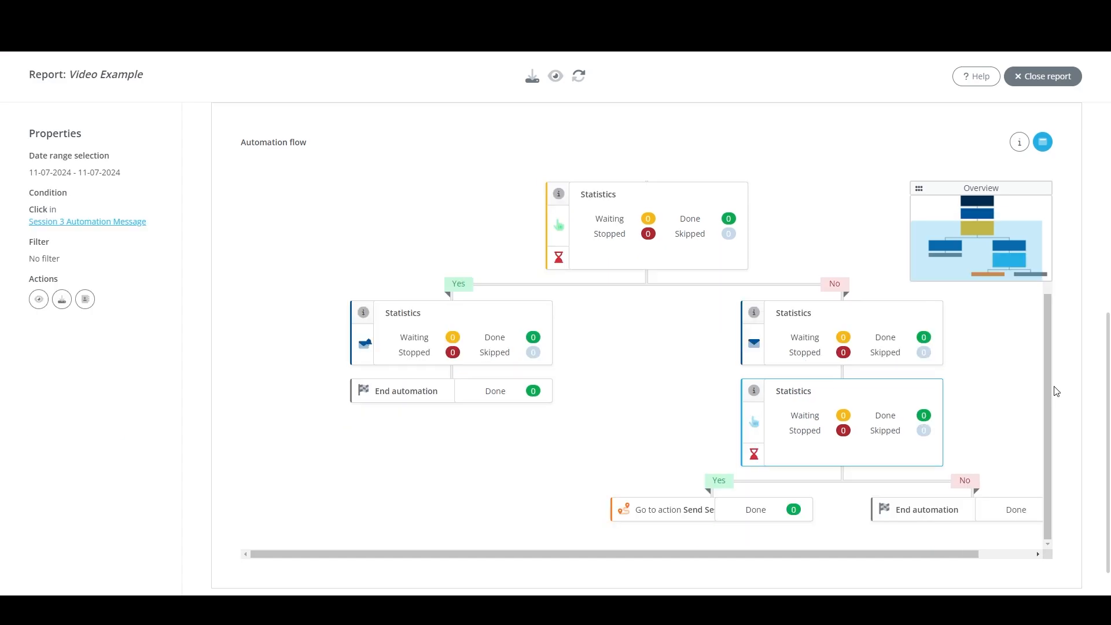
pyautogui.click(1057, 391)
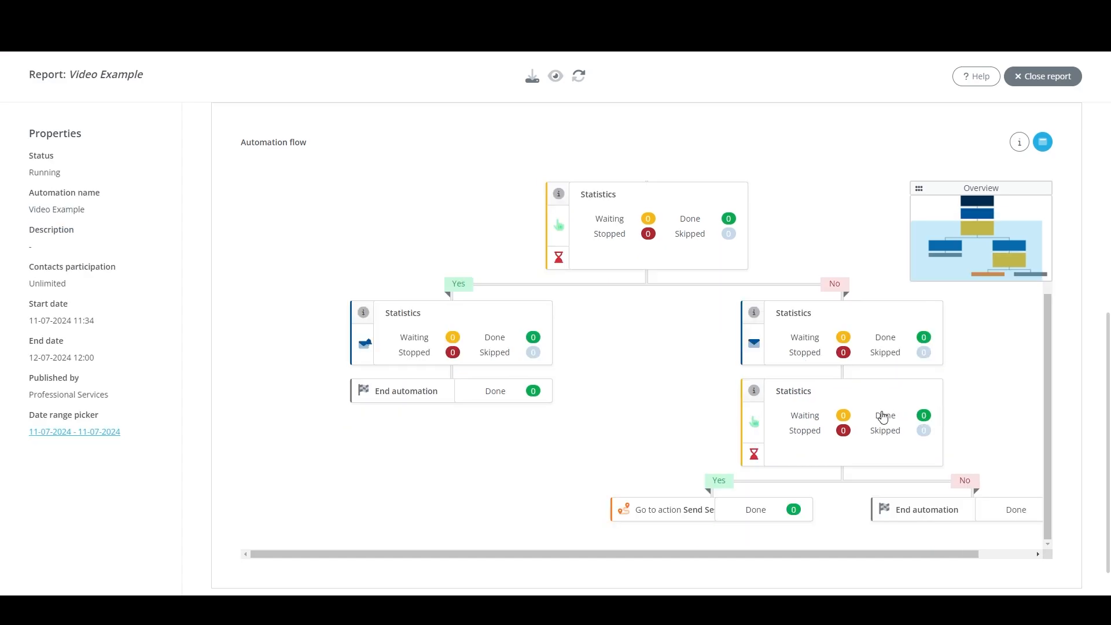
pyautogui.click(860, 399)
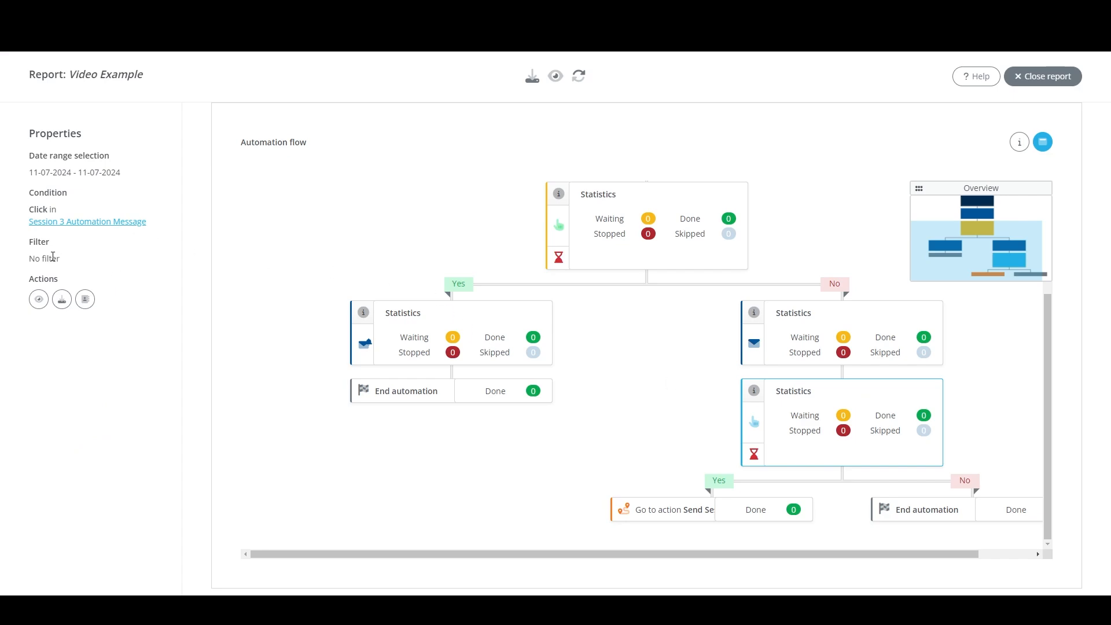
pyautogui.click(38, 300)
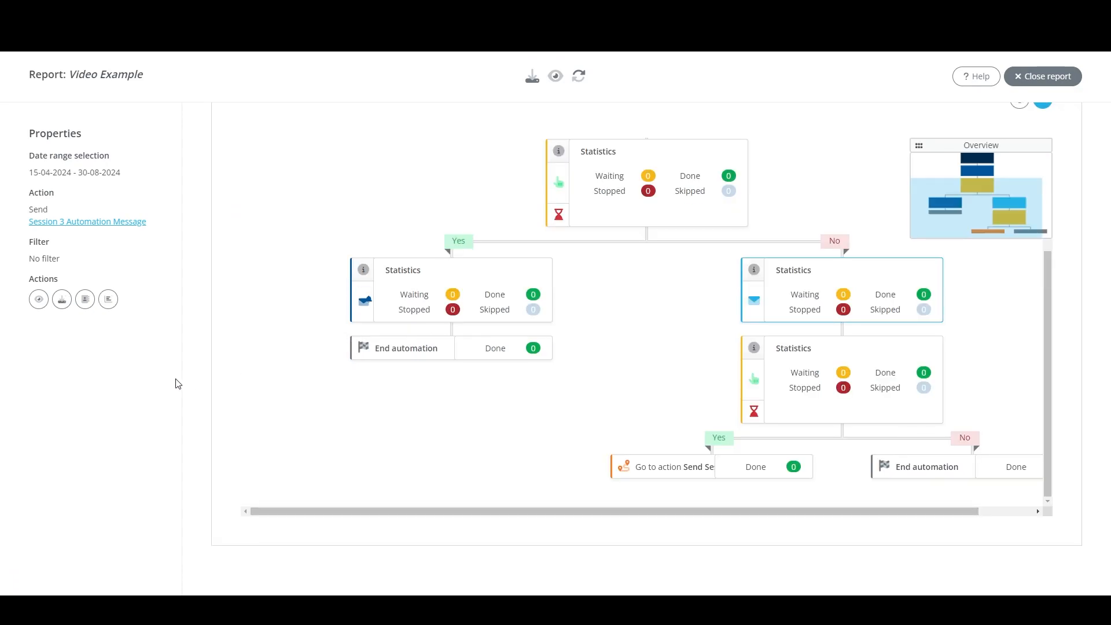
# Open the report of the No branch's Session 3 Automation Message and review its Impact figures
pyautogui.click(109, 300)
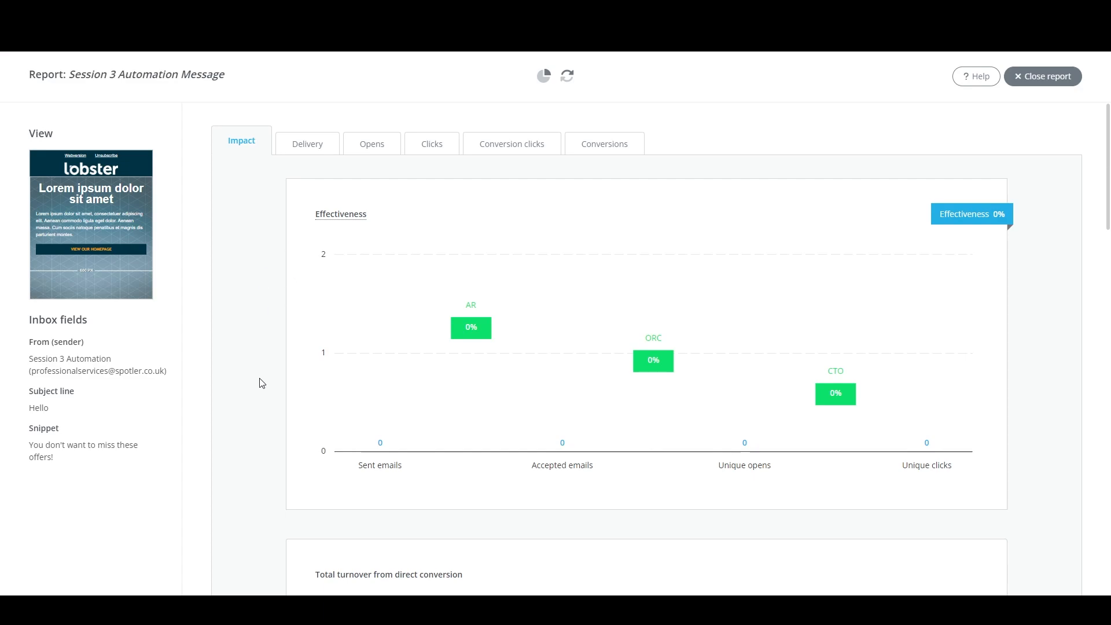
pyautogui.scroll(-1, 262, 383)
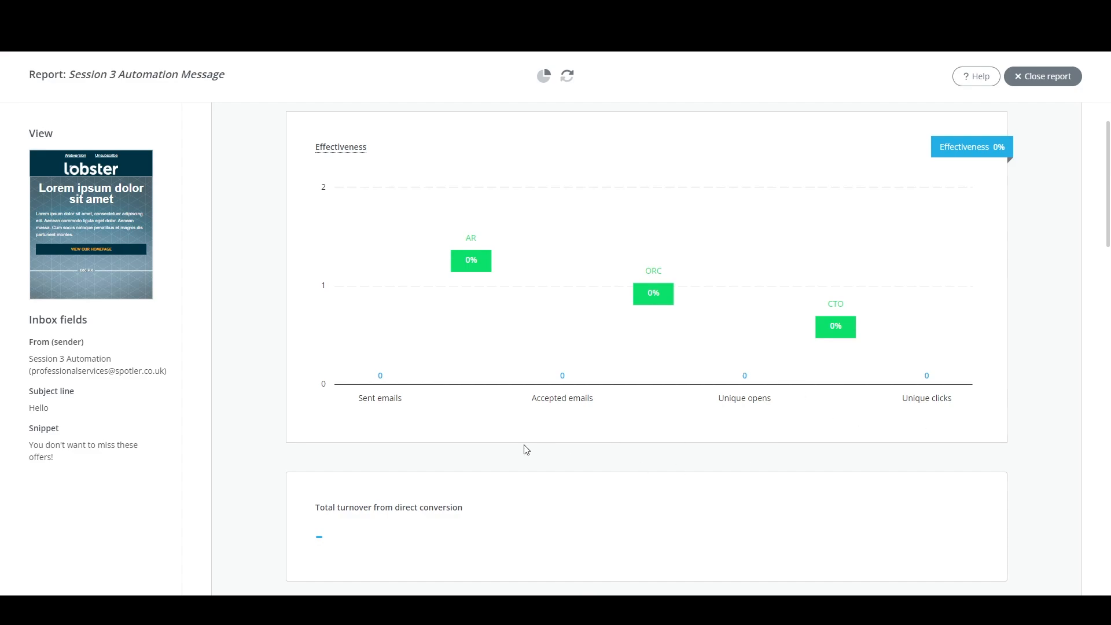
pyautogui.scroll(1, 527, 450)
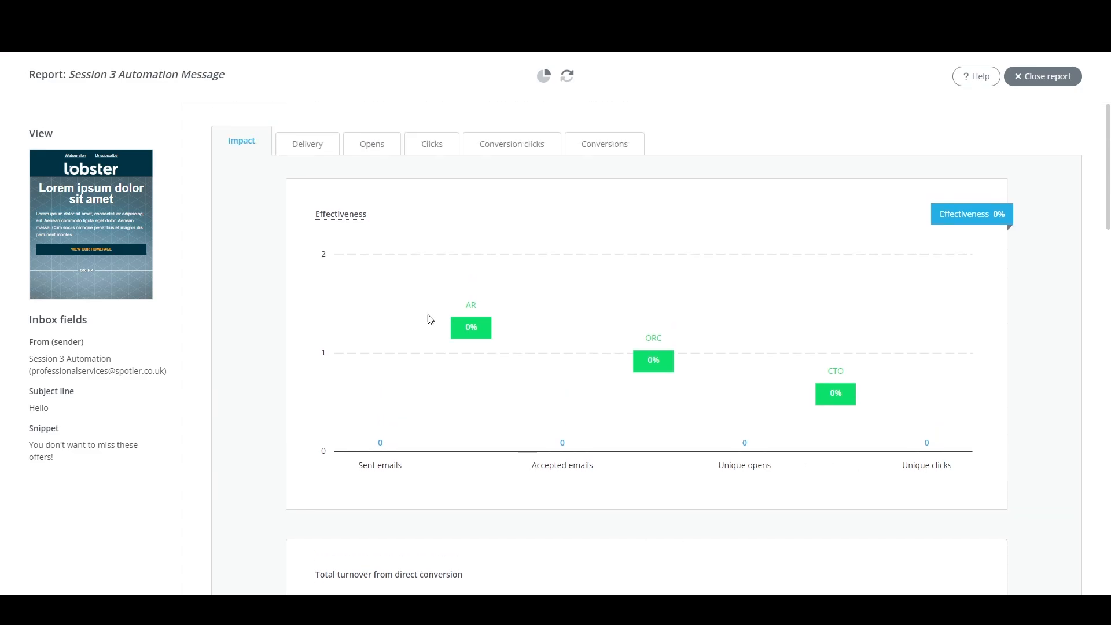
# Review the message report's Delivery figures, including bounces, and its Opens figures, including opens per email client
pyautogui.click(298, 146)
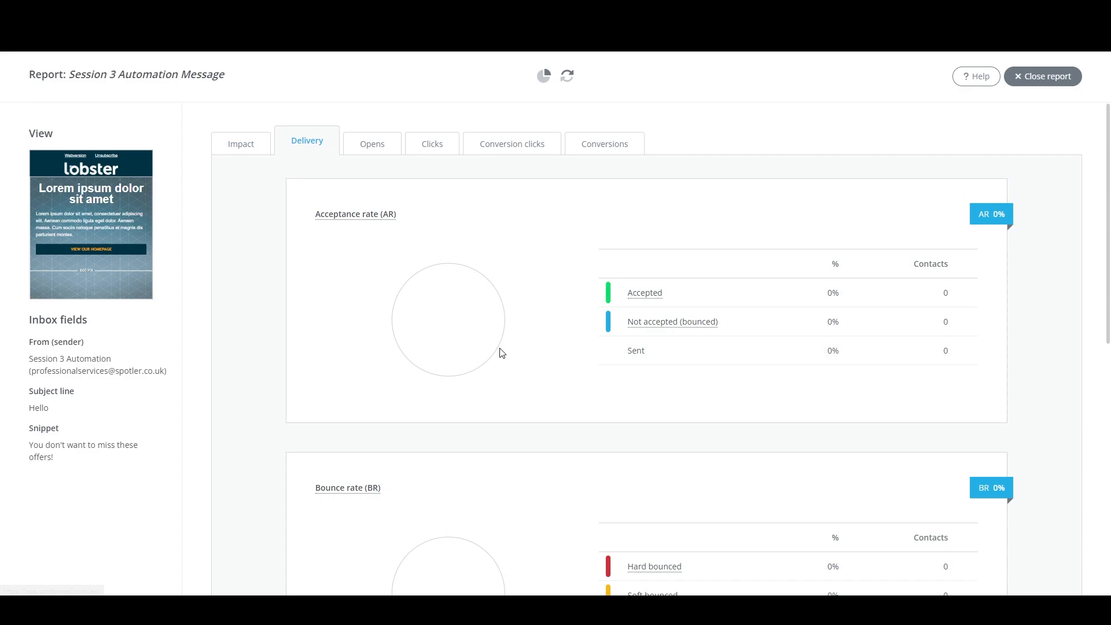
pyautogui.scroll(-9, 535, 283)
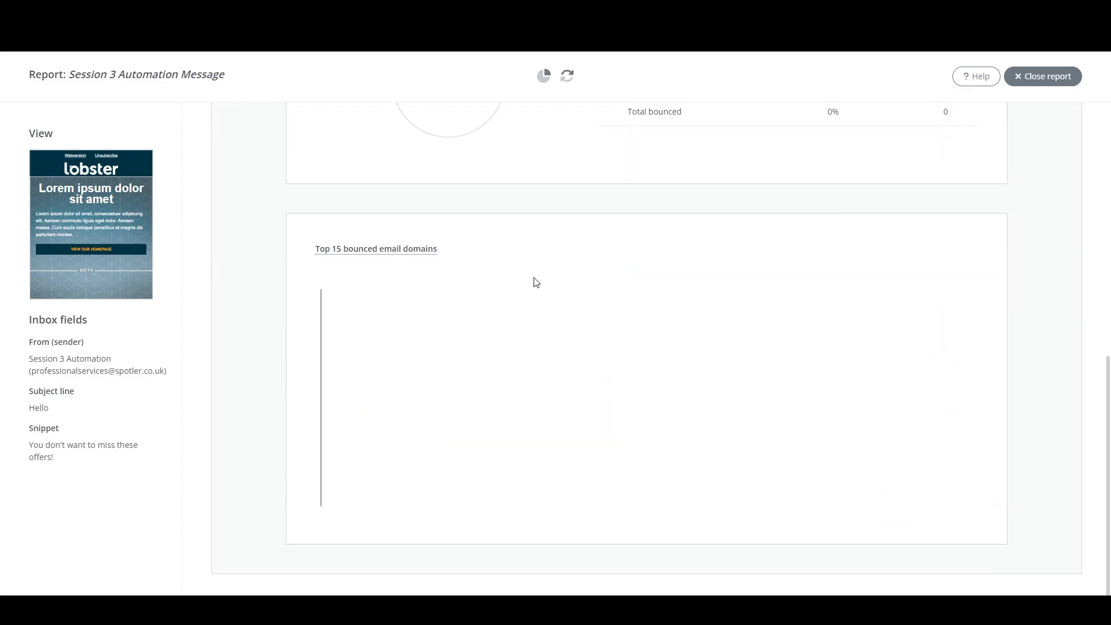
pyautogui.scroll(10, 536, 282)
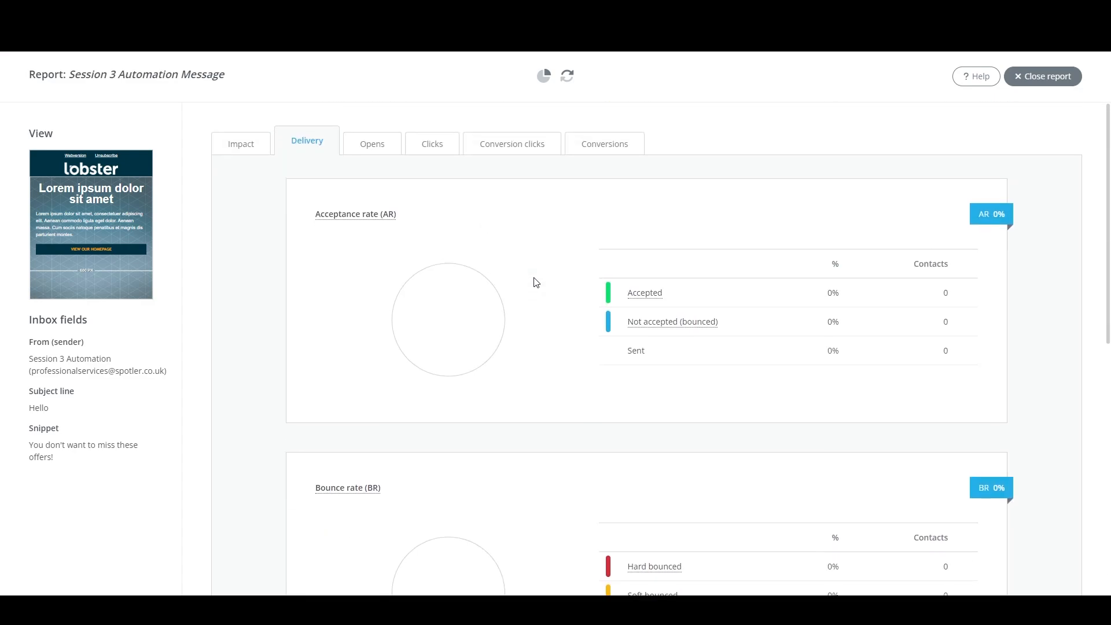
pyautogui.click(377, 156)
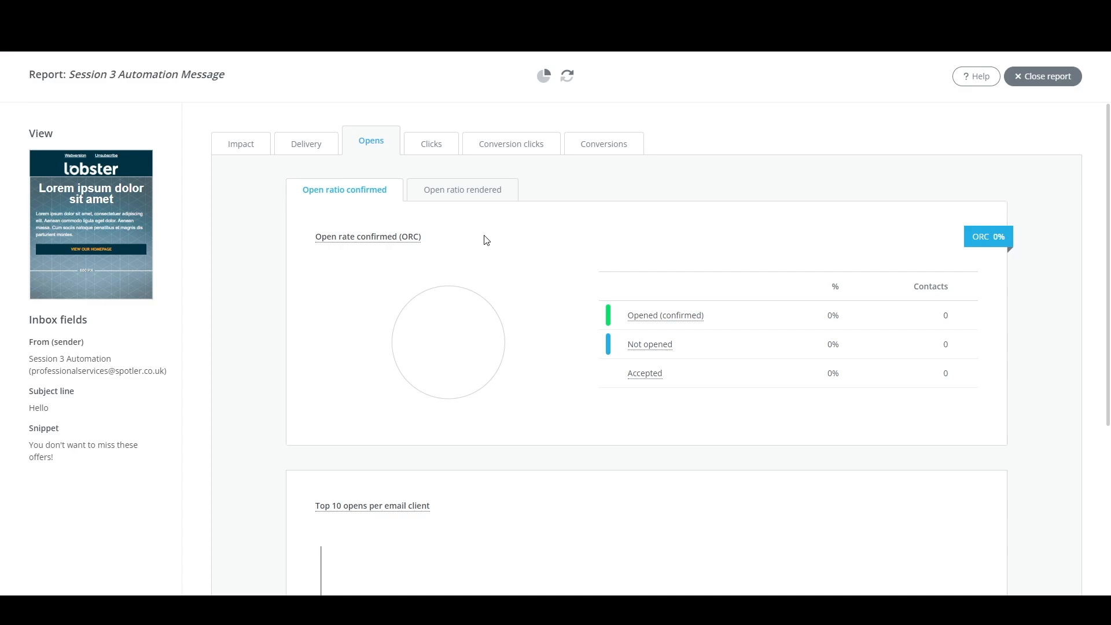
pyautogui.scroll(-4, 486, 240)
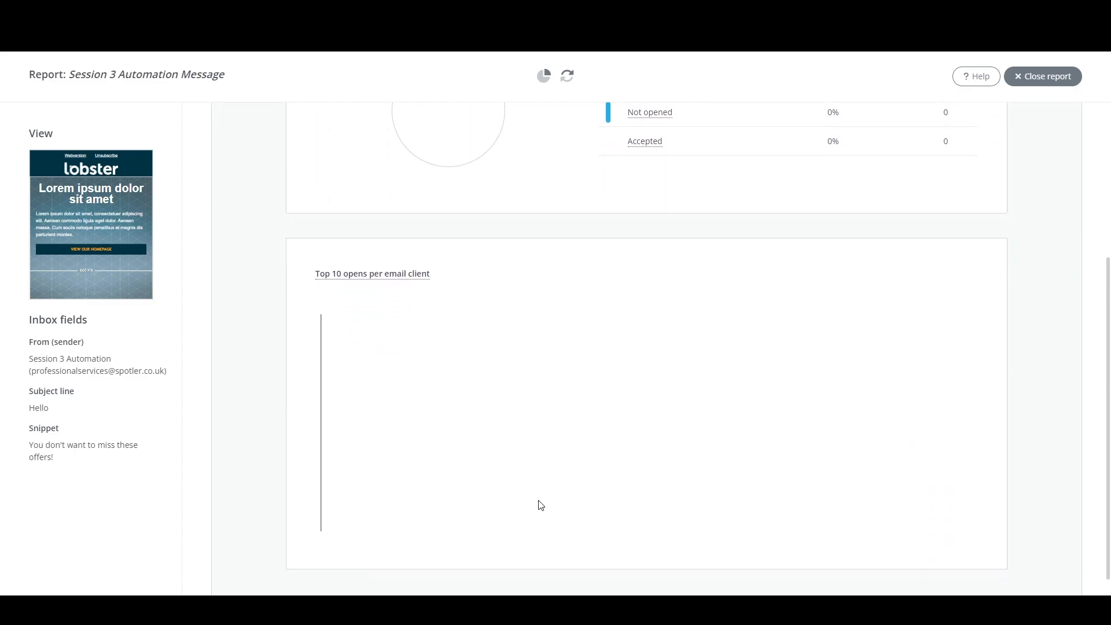
pyautogui.scroll(4, 511, 503)
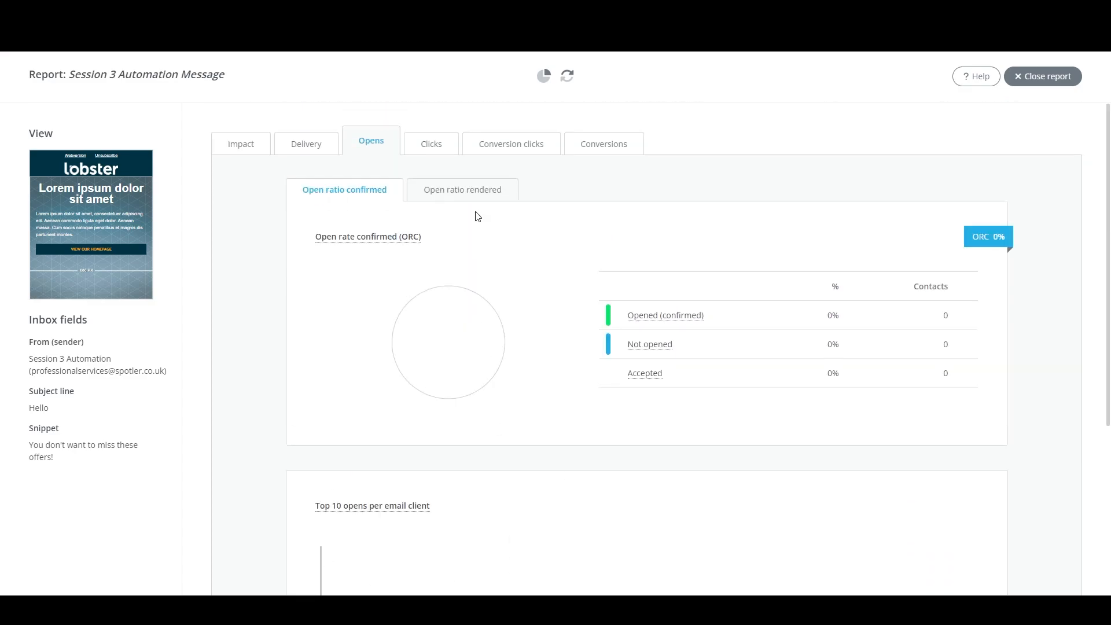
# Review the message's Clicks figures: click-through rate, click-to-open rates per link and per URL, and the visual display of clicks
pyautogui.click(433, 153)
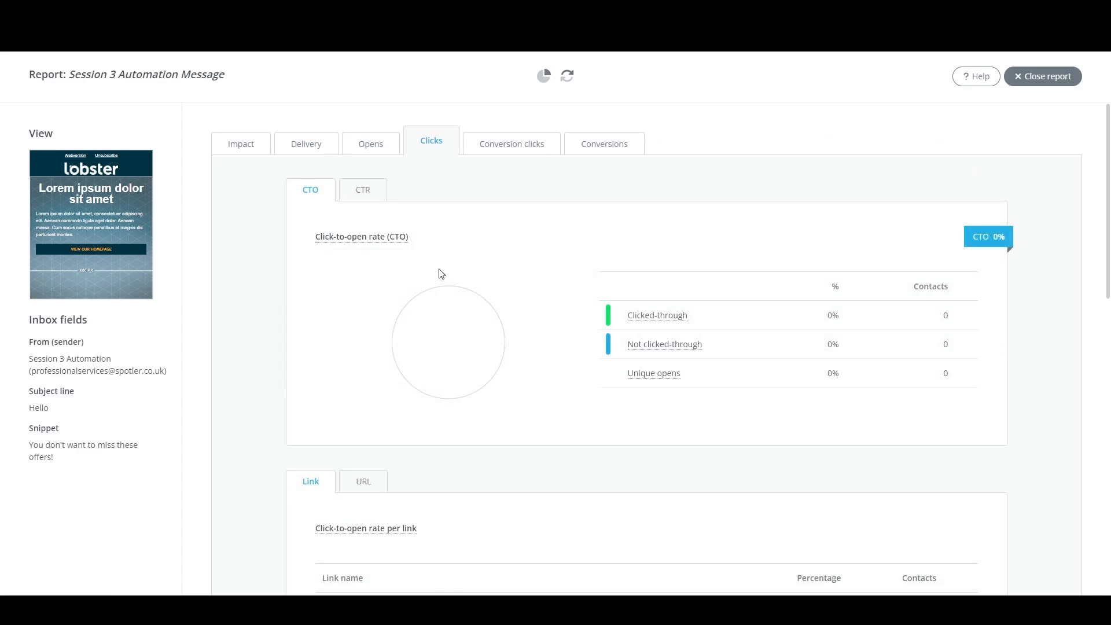
pyautogui.click(376, 192)
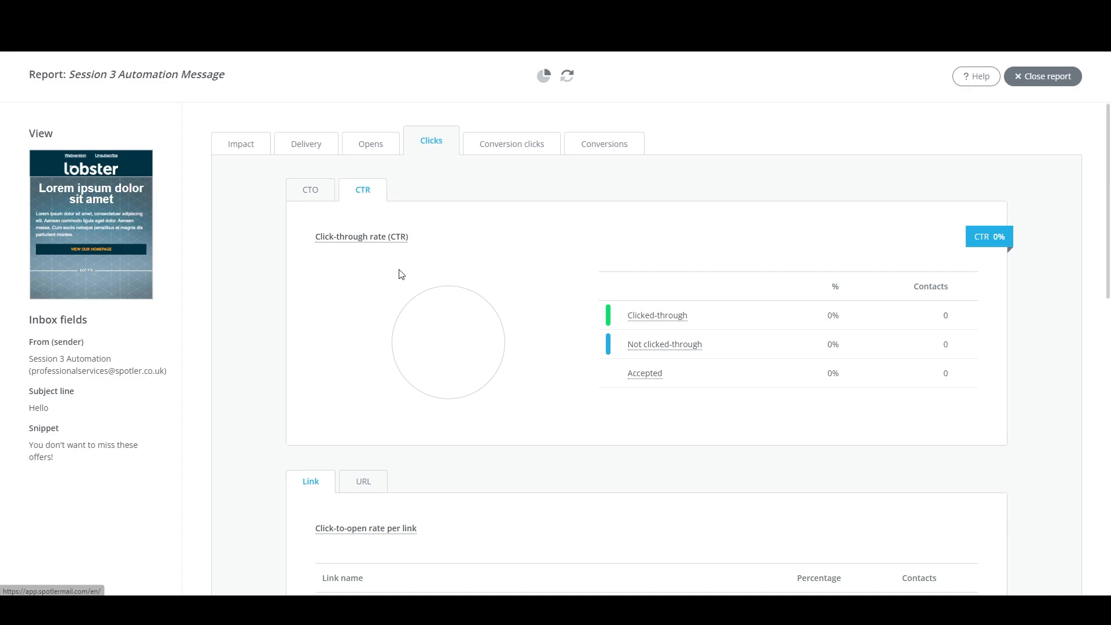
pyautogui.scroll(-5, 573, 357)
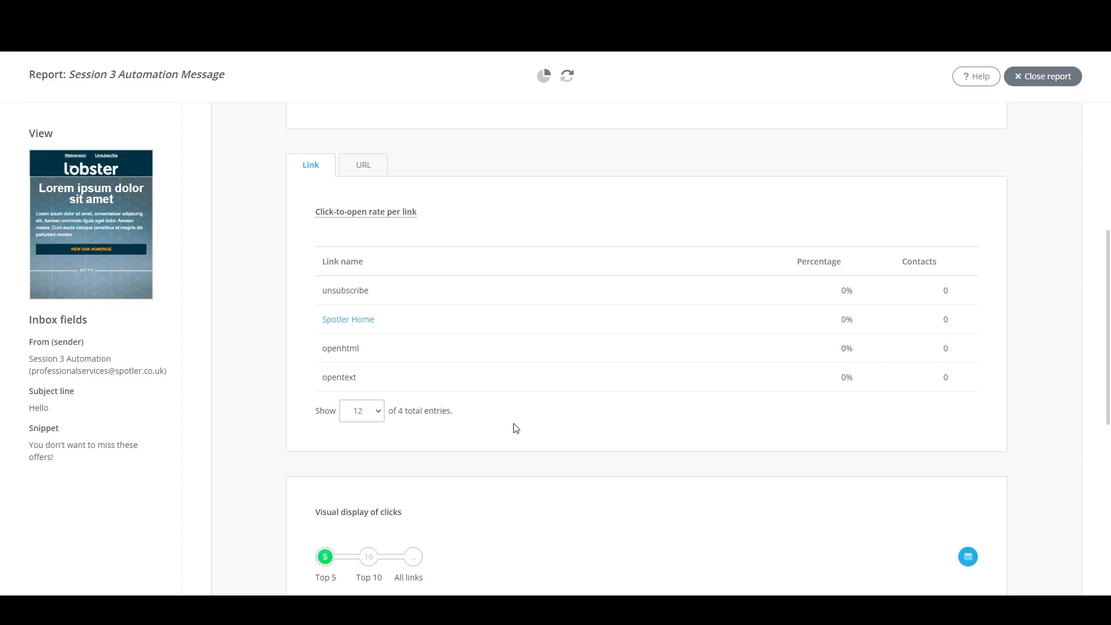
pyautogui.click(365, 166)
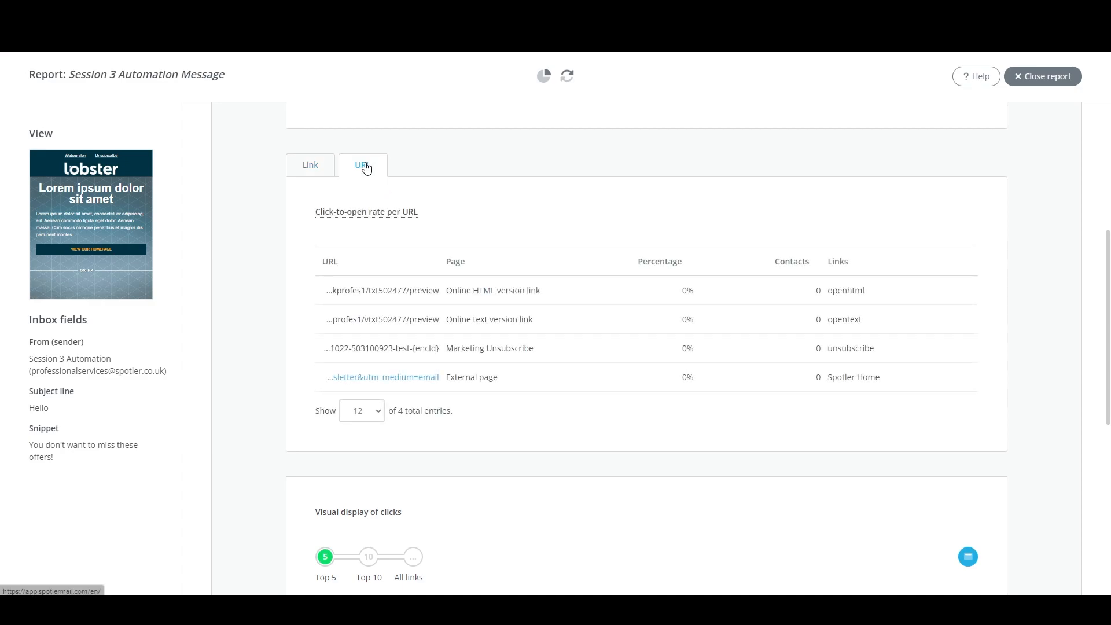
pyautogui.click(318, 170)
pyautogui.scroll(-5, 566, 453)
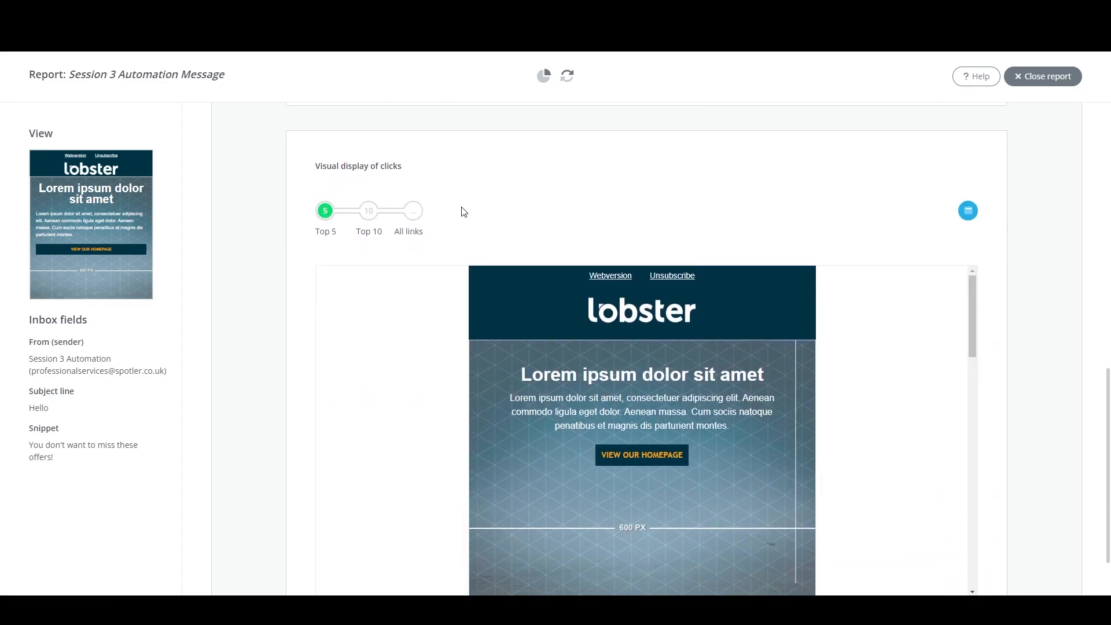
pyautogui.scroll(-2, 463, 212)
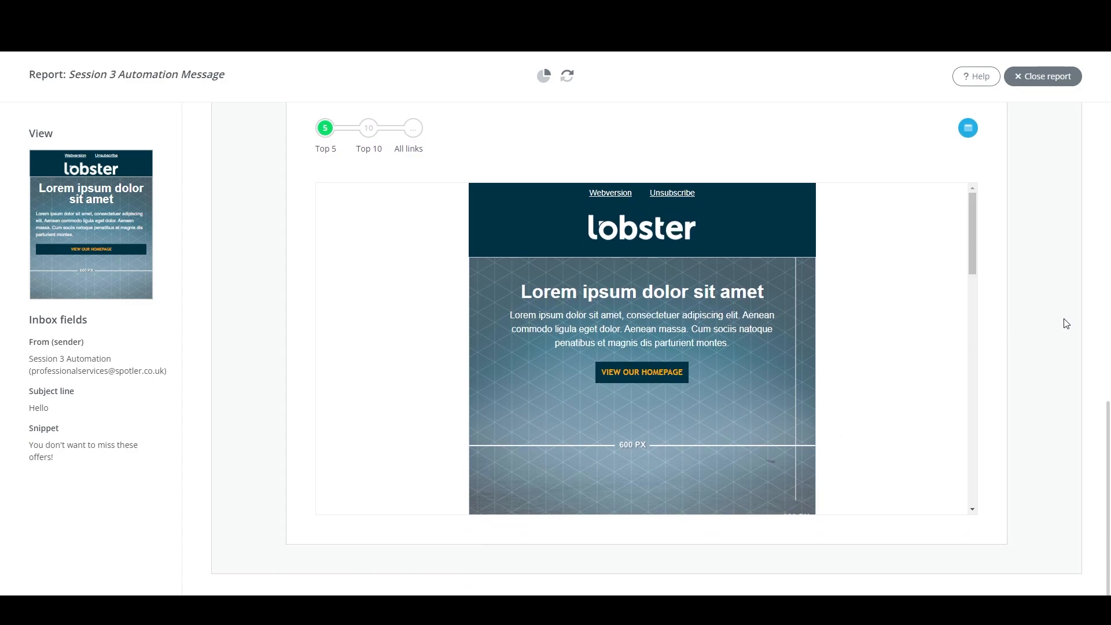
# Review the message's conversion click-to-open rates per link and per URL and its Conversions figures, and return to the publications list
pyautogui.scroll(10, 1067, 323)
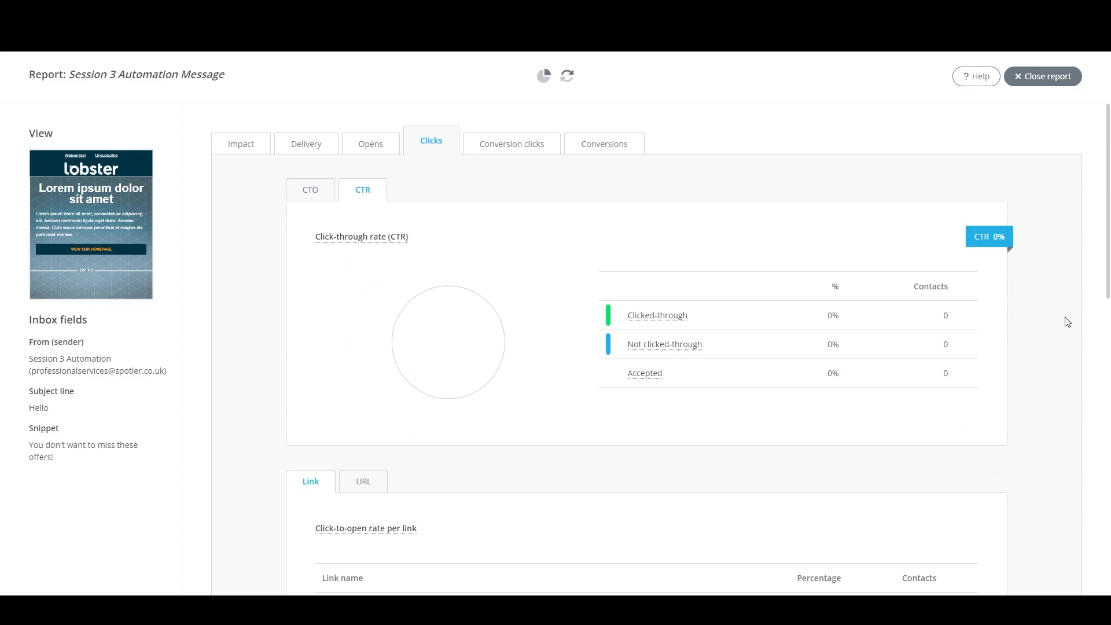
pyautogui.click(506, 149)
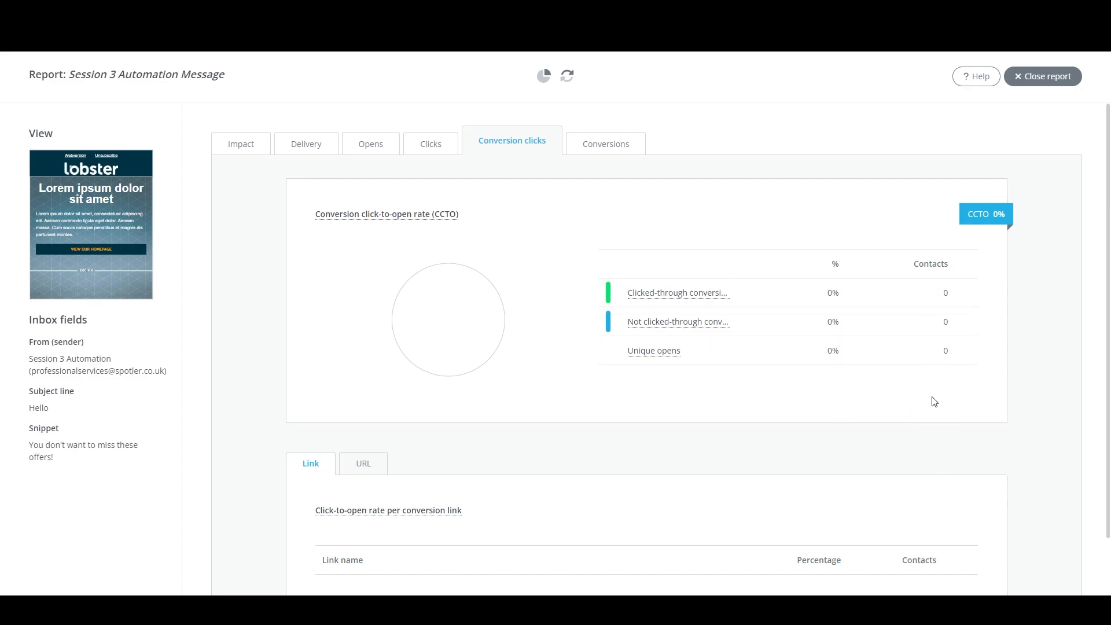
pyautogui.scroll(-1, 934, 401)
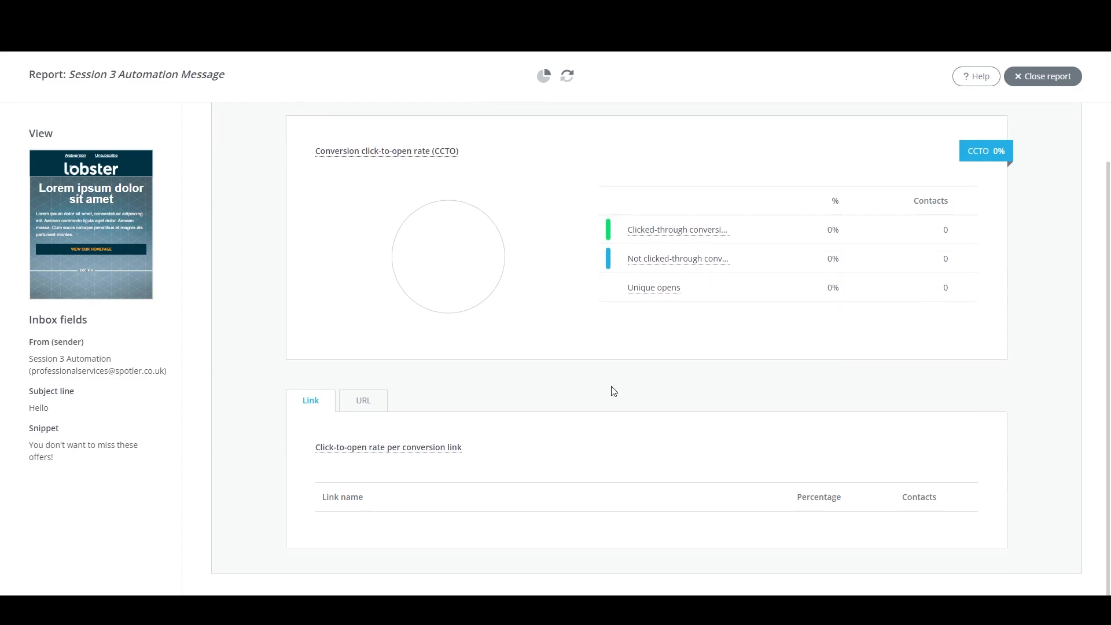
pyautogui.click(363, 405)
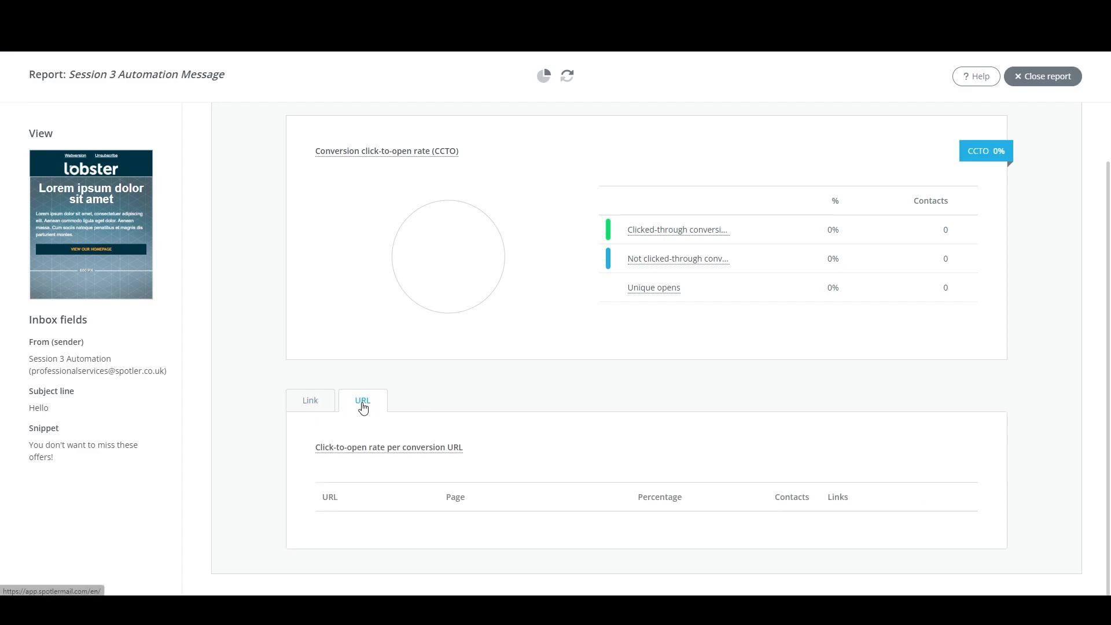
pyautogui.click(310, 400)
pyautogui.scroll(1, 643, 275)
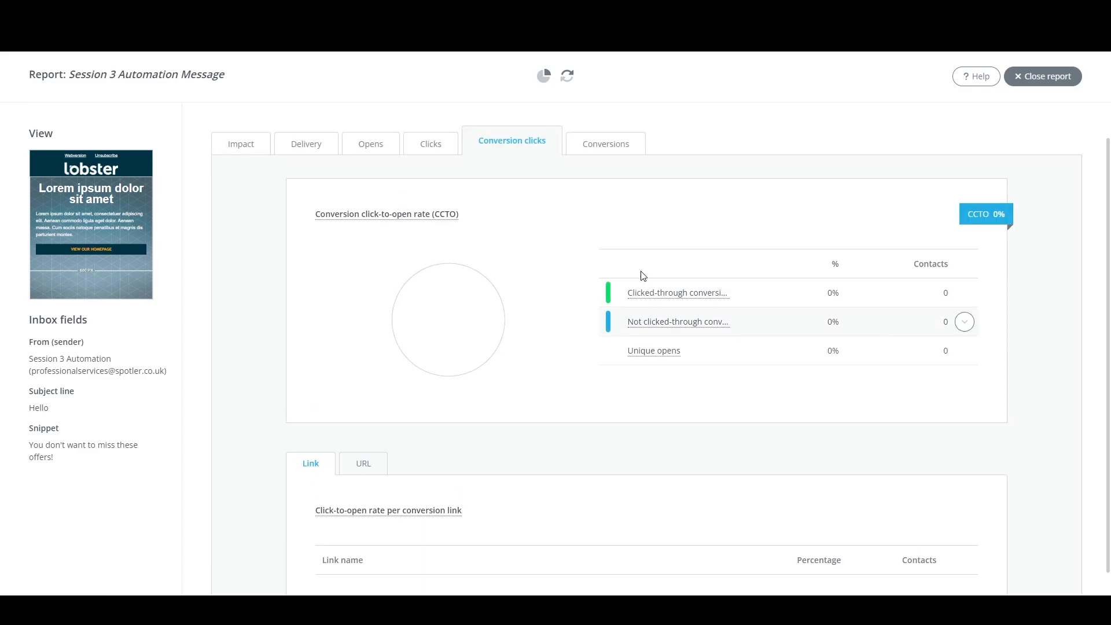
pyautogui.click(613, 141)
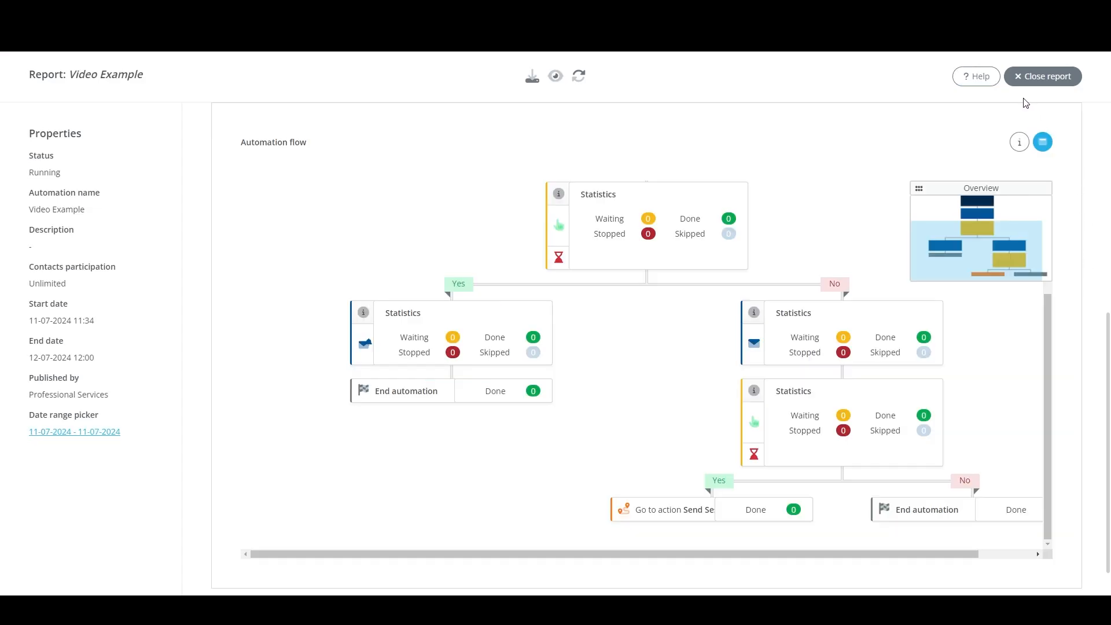
pyautogui.click(1042, 76)
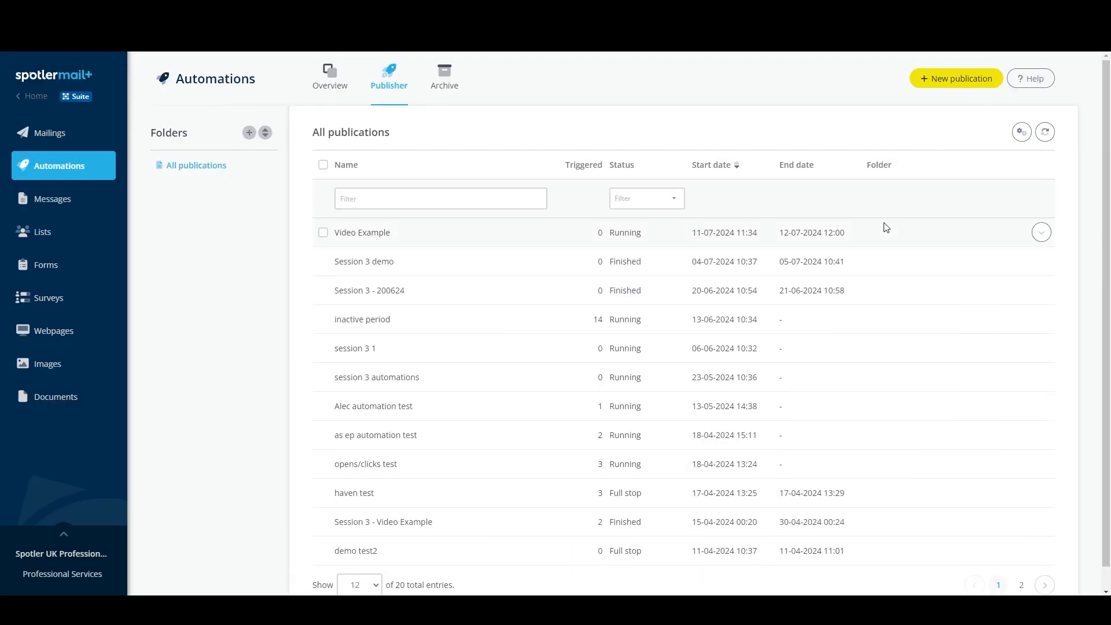
# Stop the Video Example publication on 11-07-2024 at 11:38, ending all triggers and all actions for contacts in the flow
pyautogui.click(1041, 232)
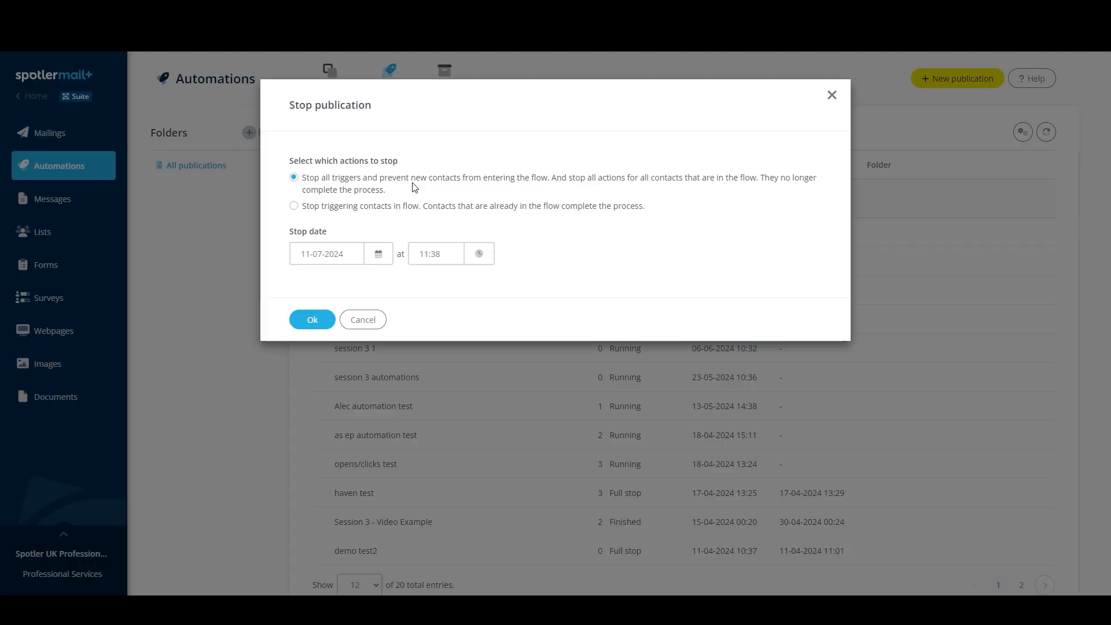
pyautogui.click(993, 271)
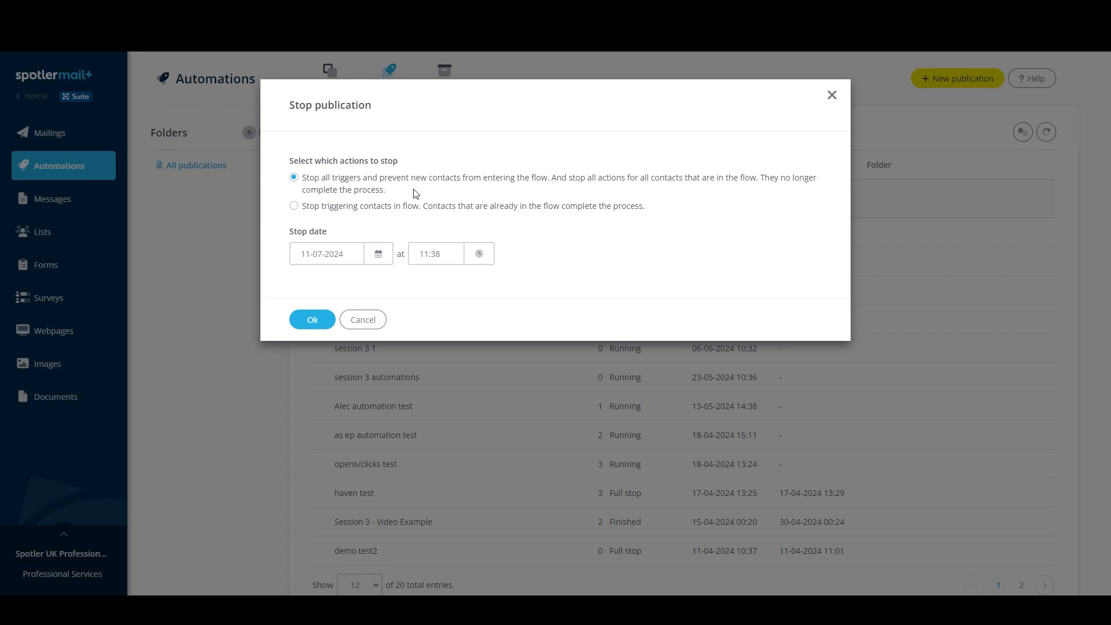
pyautogui.click(299, 319)
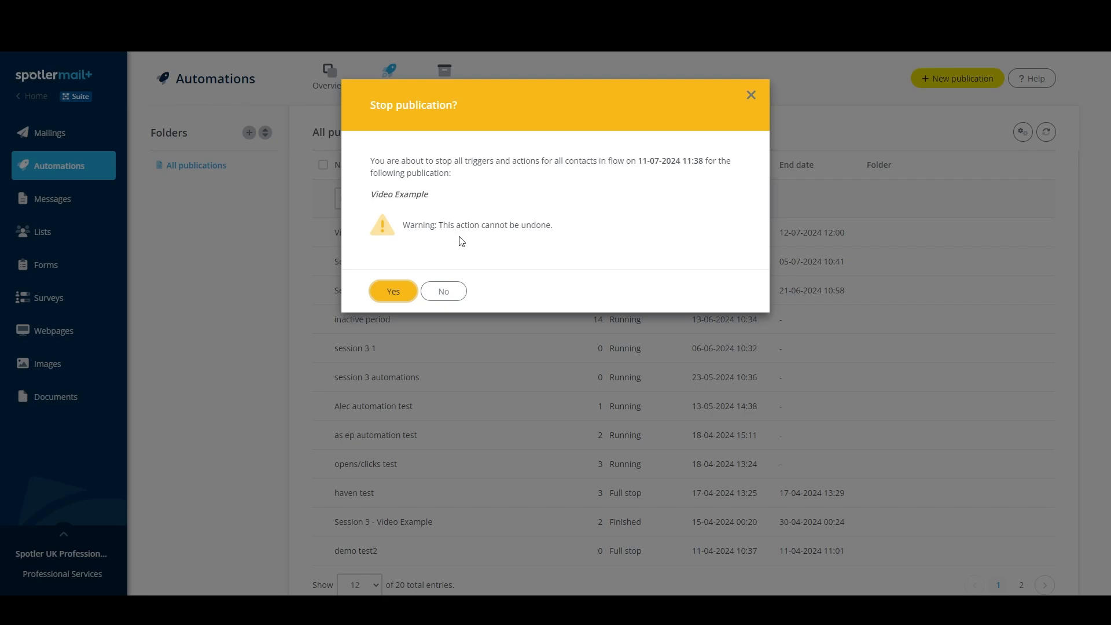
pyautogui.click(395, 291)
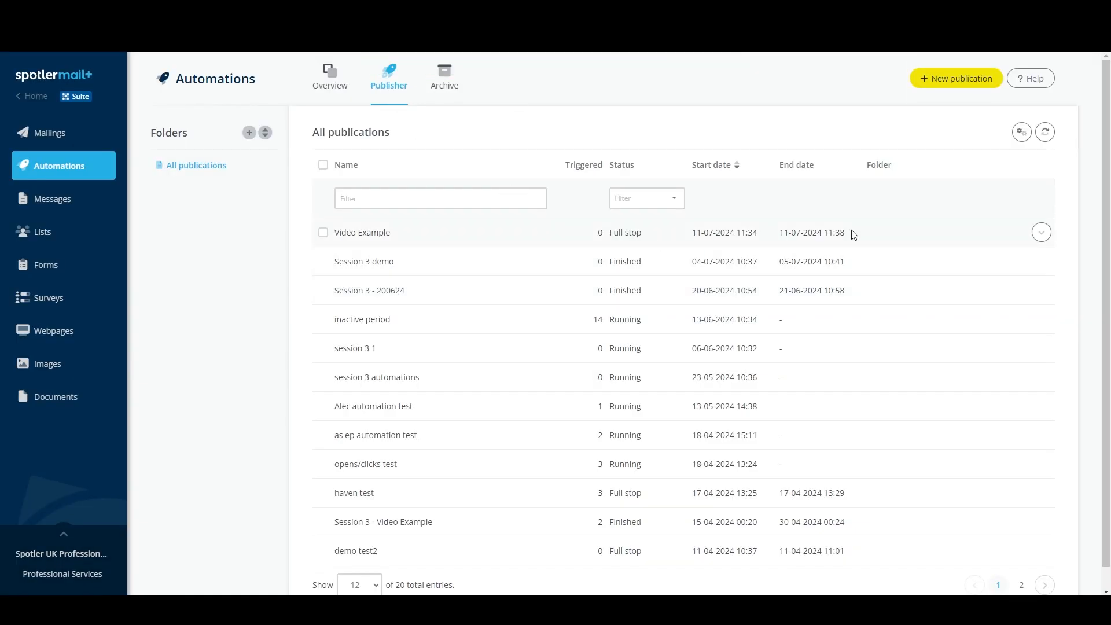
pyautogui.click(1043, 236)
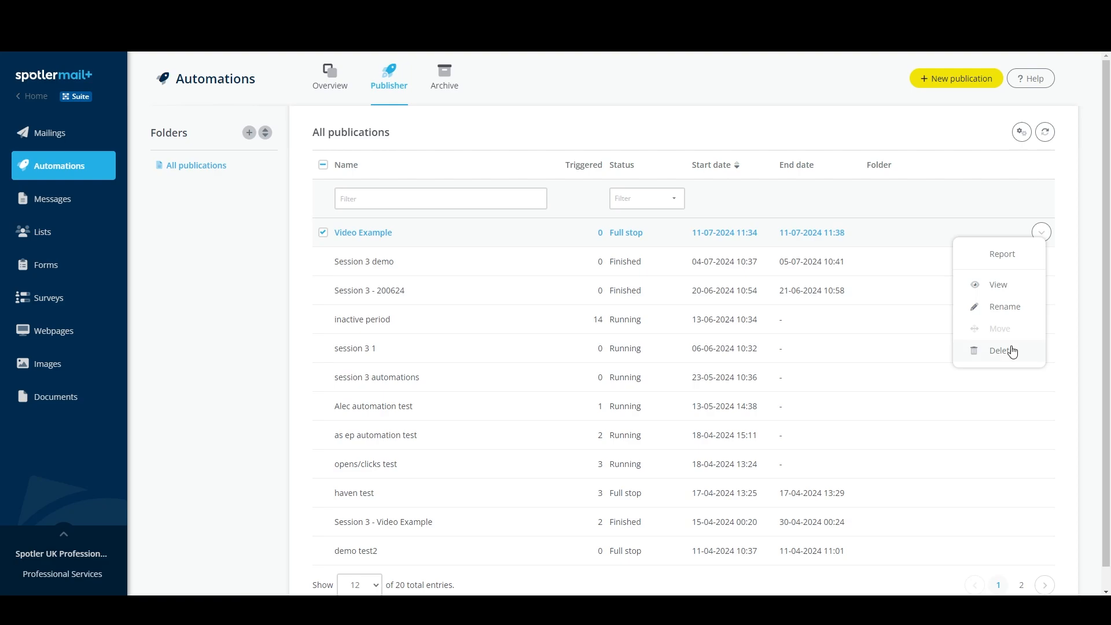
pyautogui.click(1076, 236)
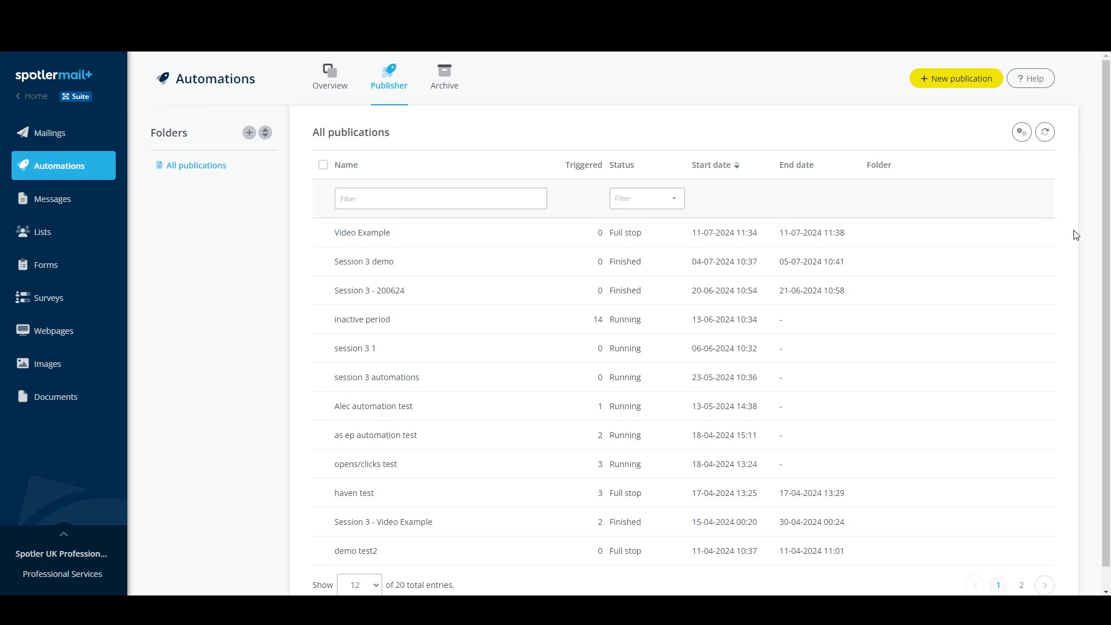